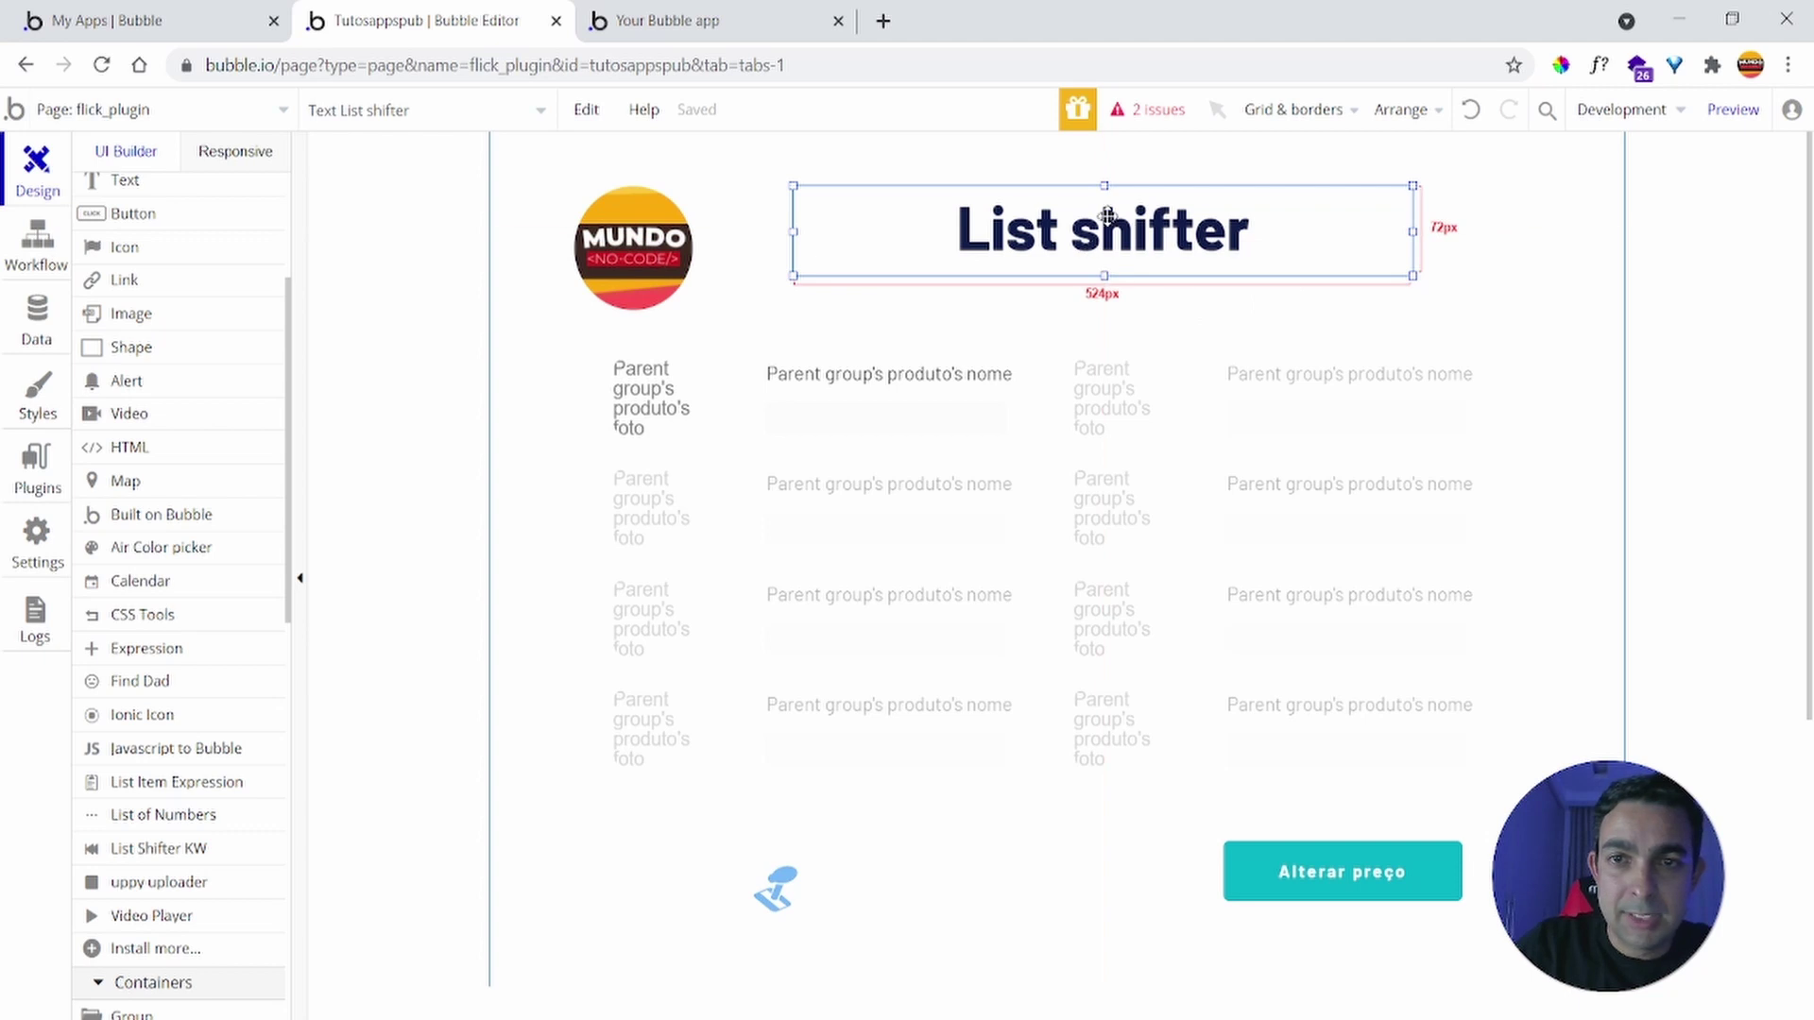
# Review the installed List Shifter Karma-Ware plugin's description, version notes, events and actions
pyautogui.click(12, 486)
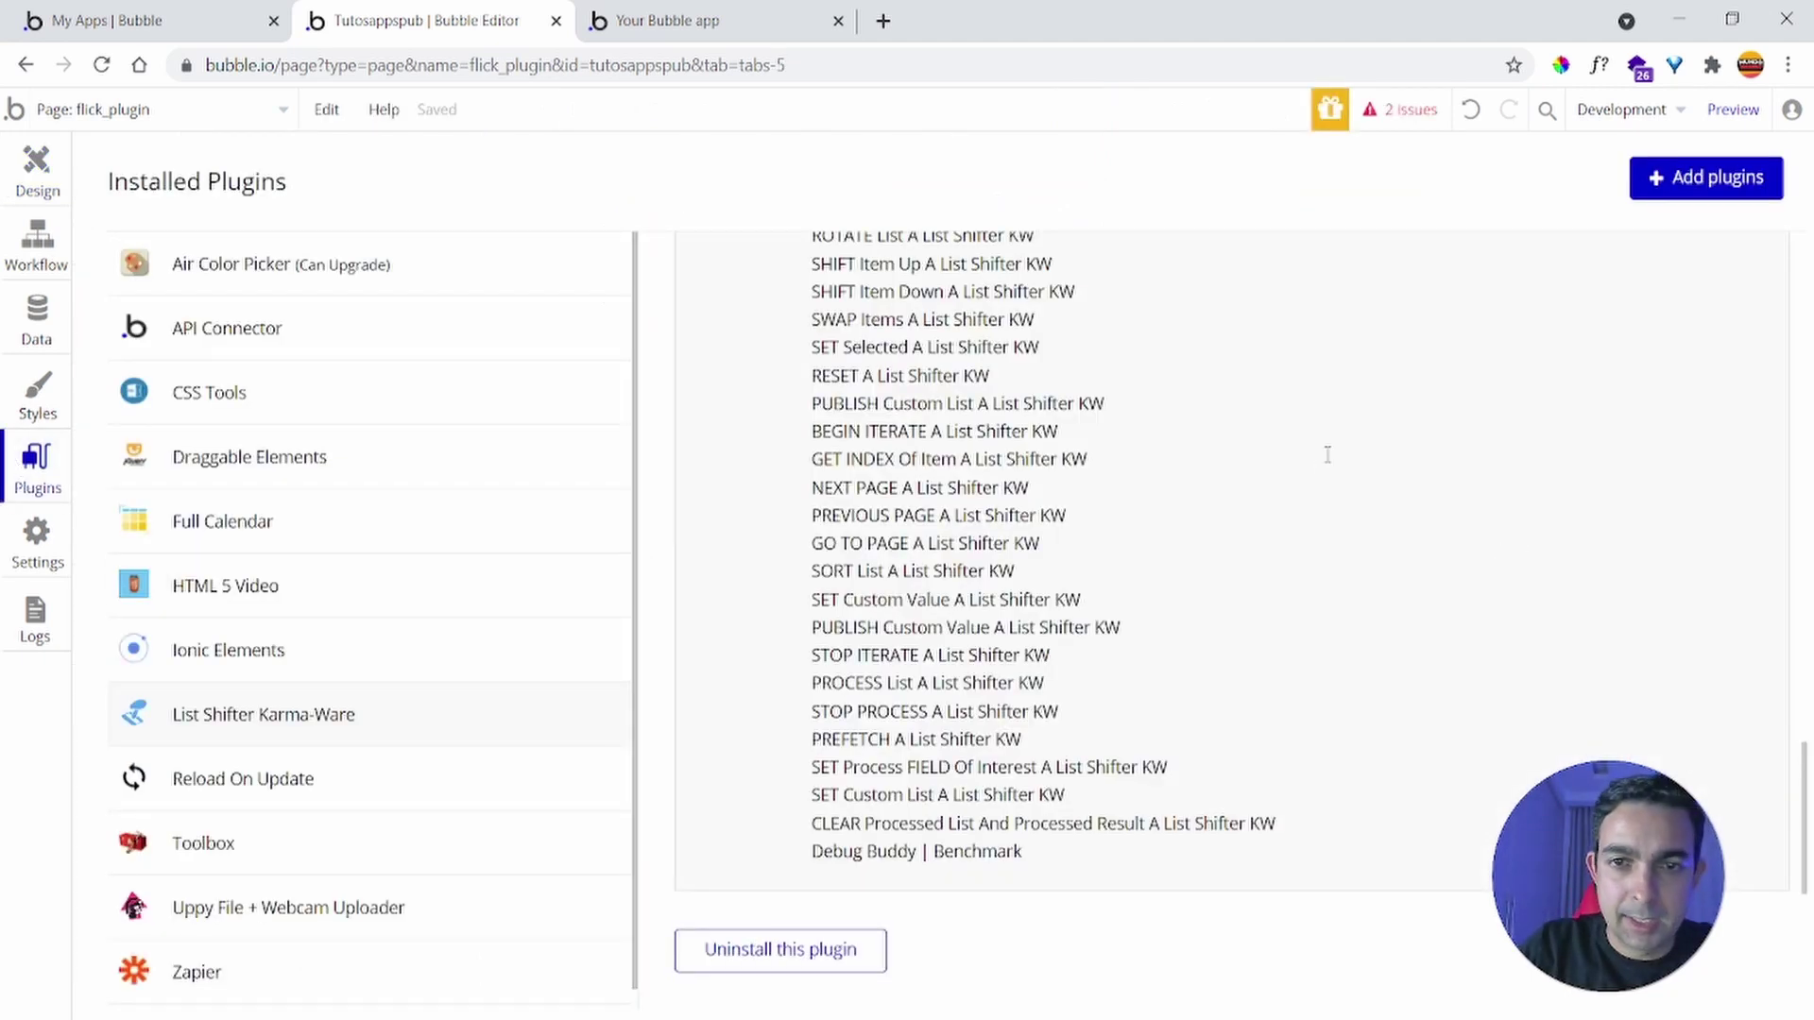
pyautogui.scroll(5, 1462, 293)
pyautogui.scroll(6, 1597, 297)
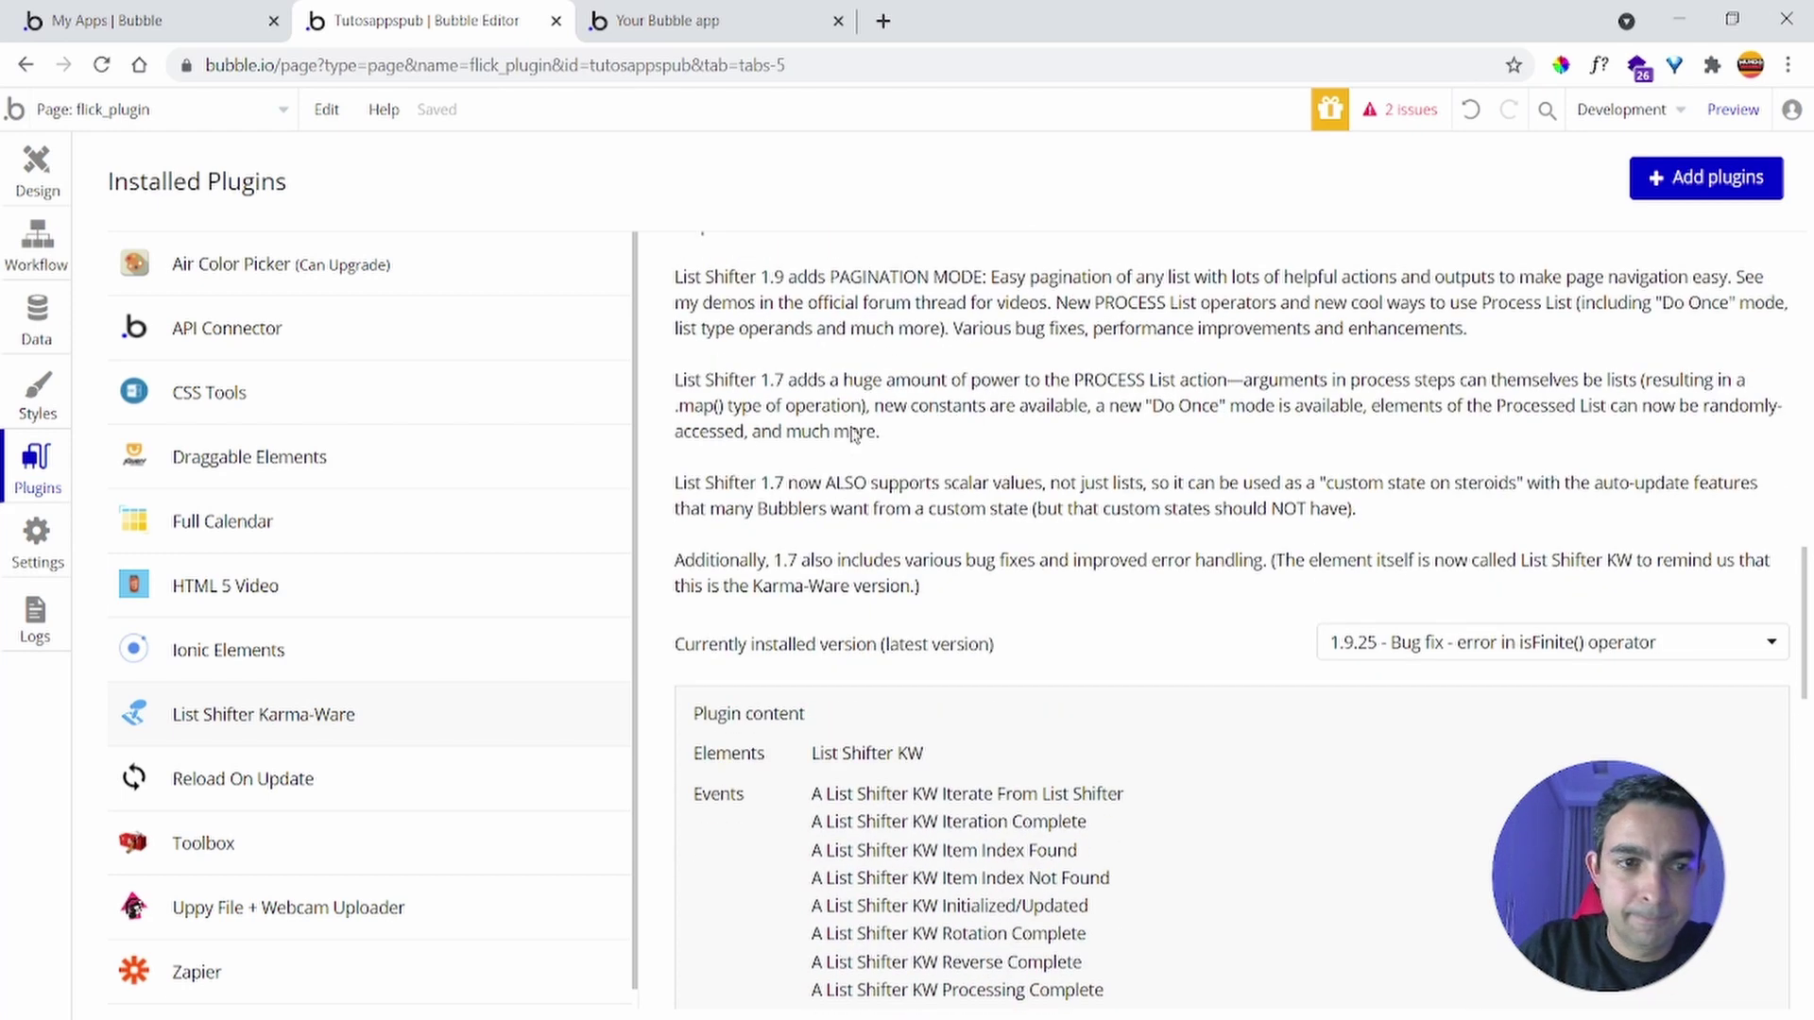
pyautogui.scroll(-7, 1071, 375)
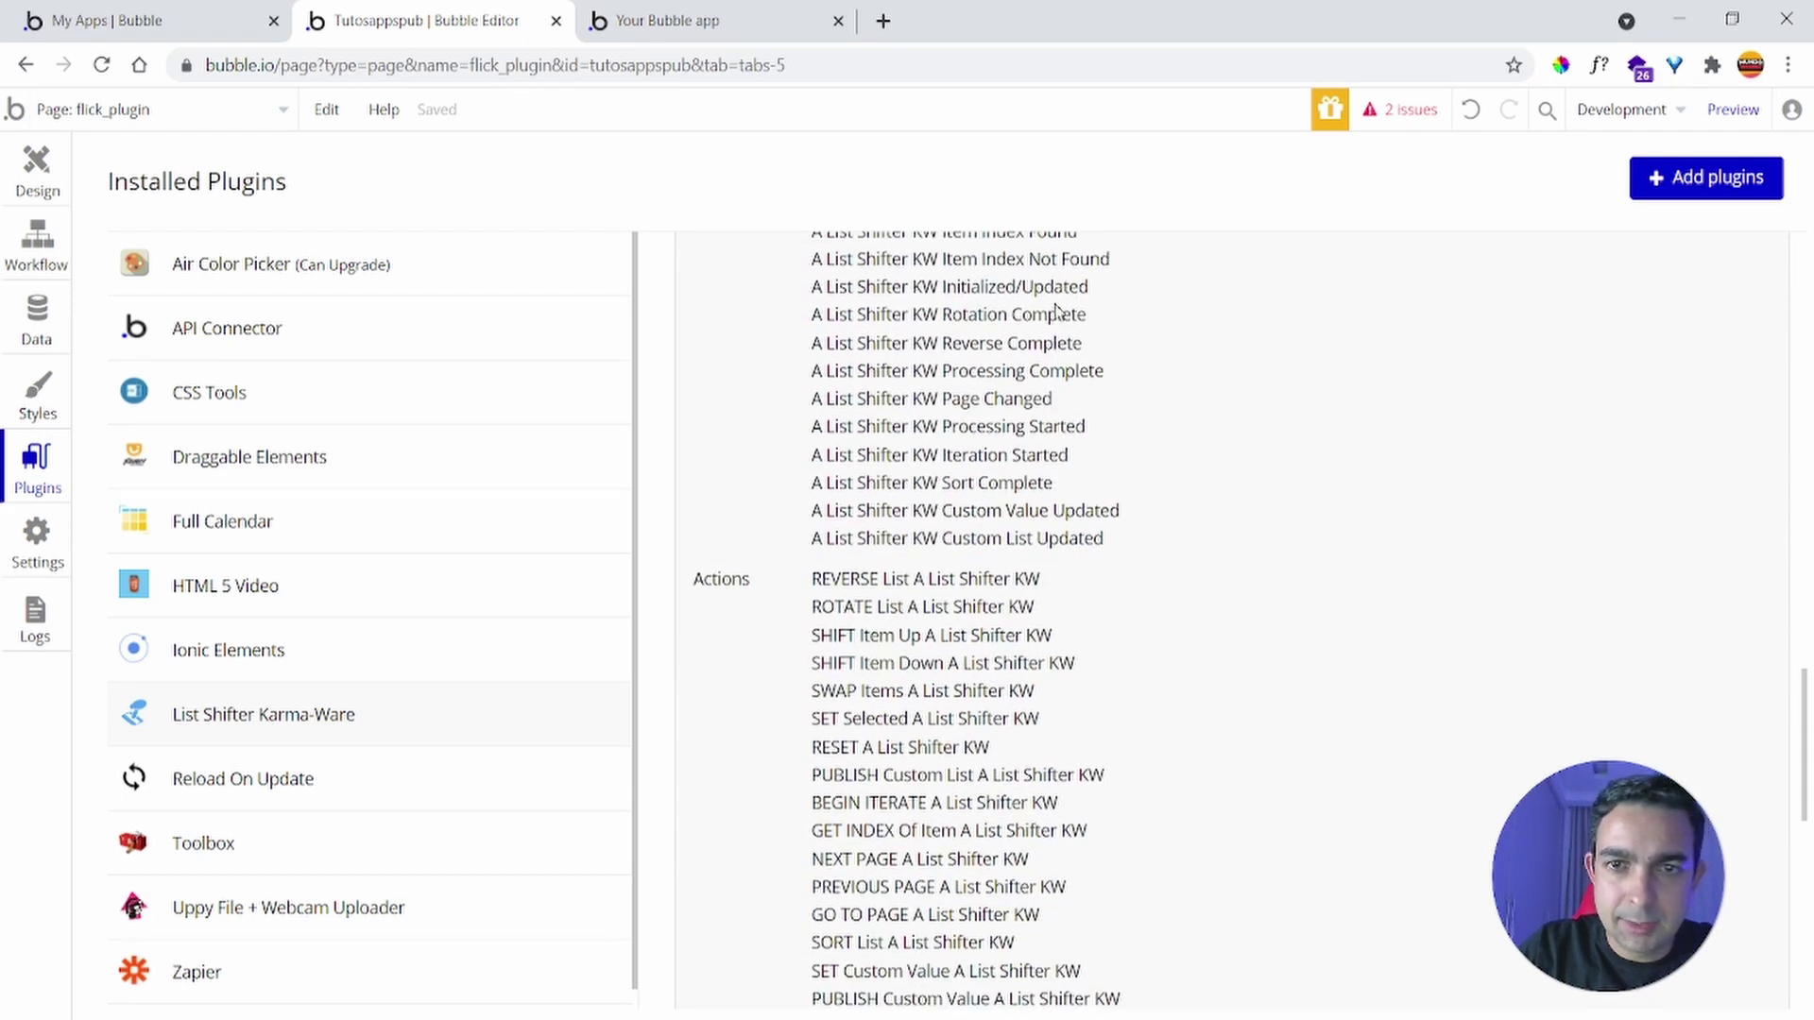
pyautogui.scroll(-1, 1057, 312)
pyautogui.scroll(-3, 885, 467)
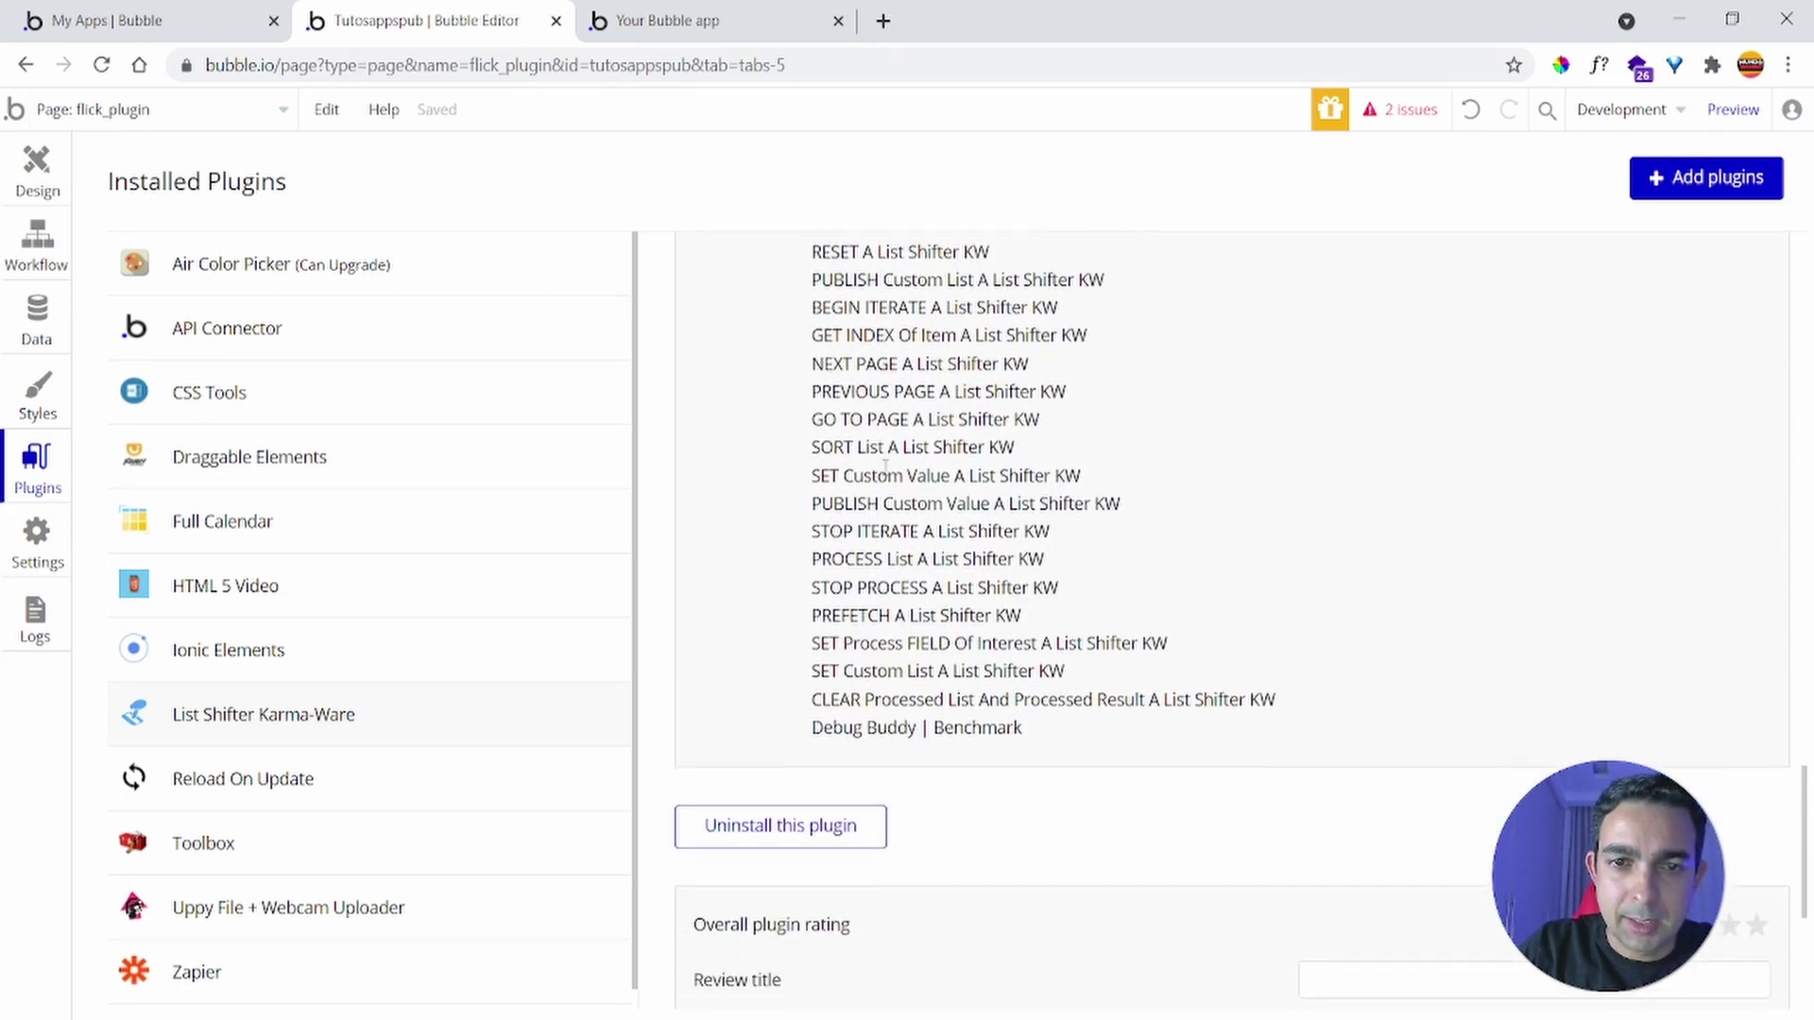
pyautogui.scroll(5, 938, 651)
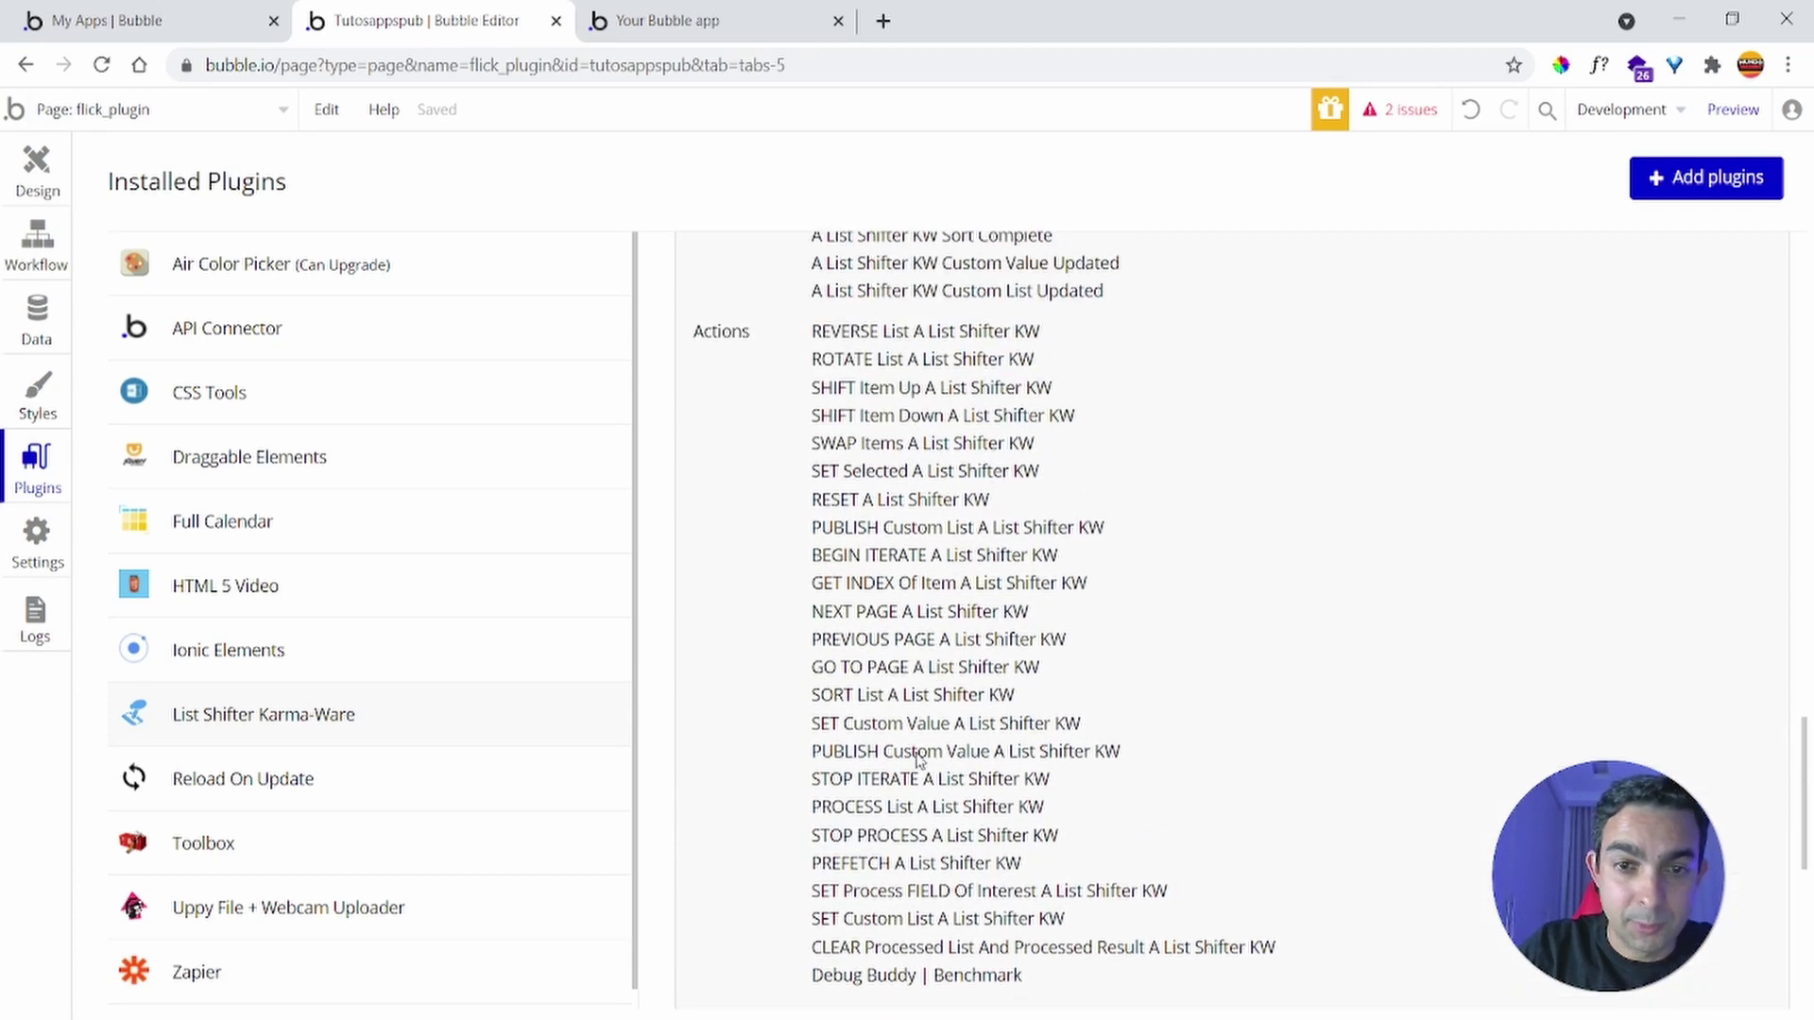
pyautogui.scroll(12, 911, 729)
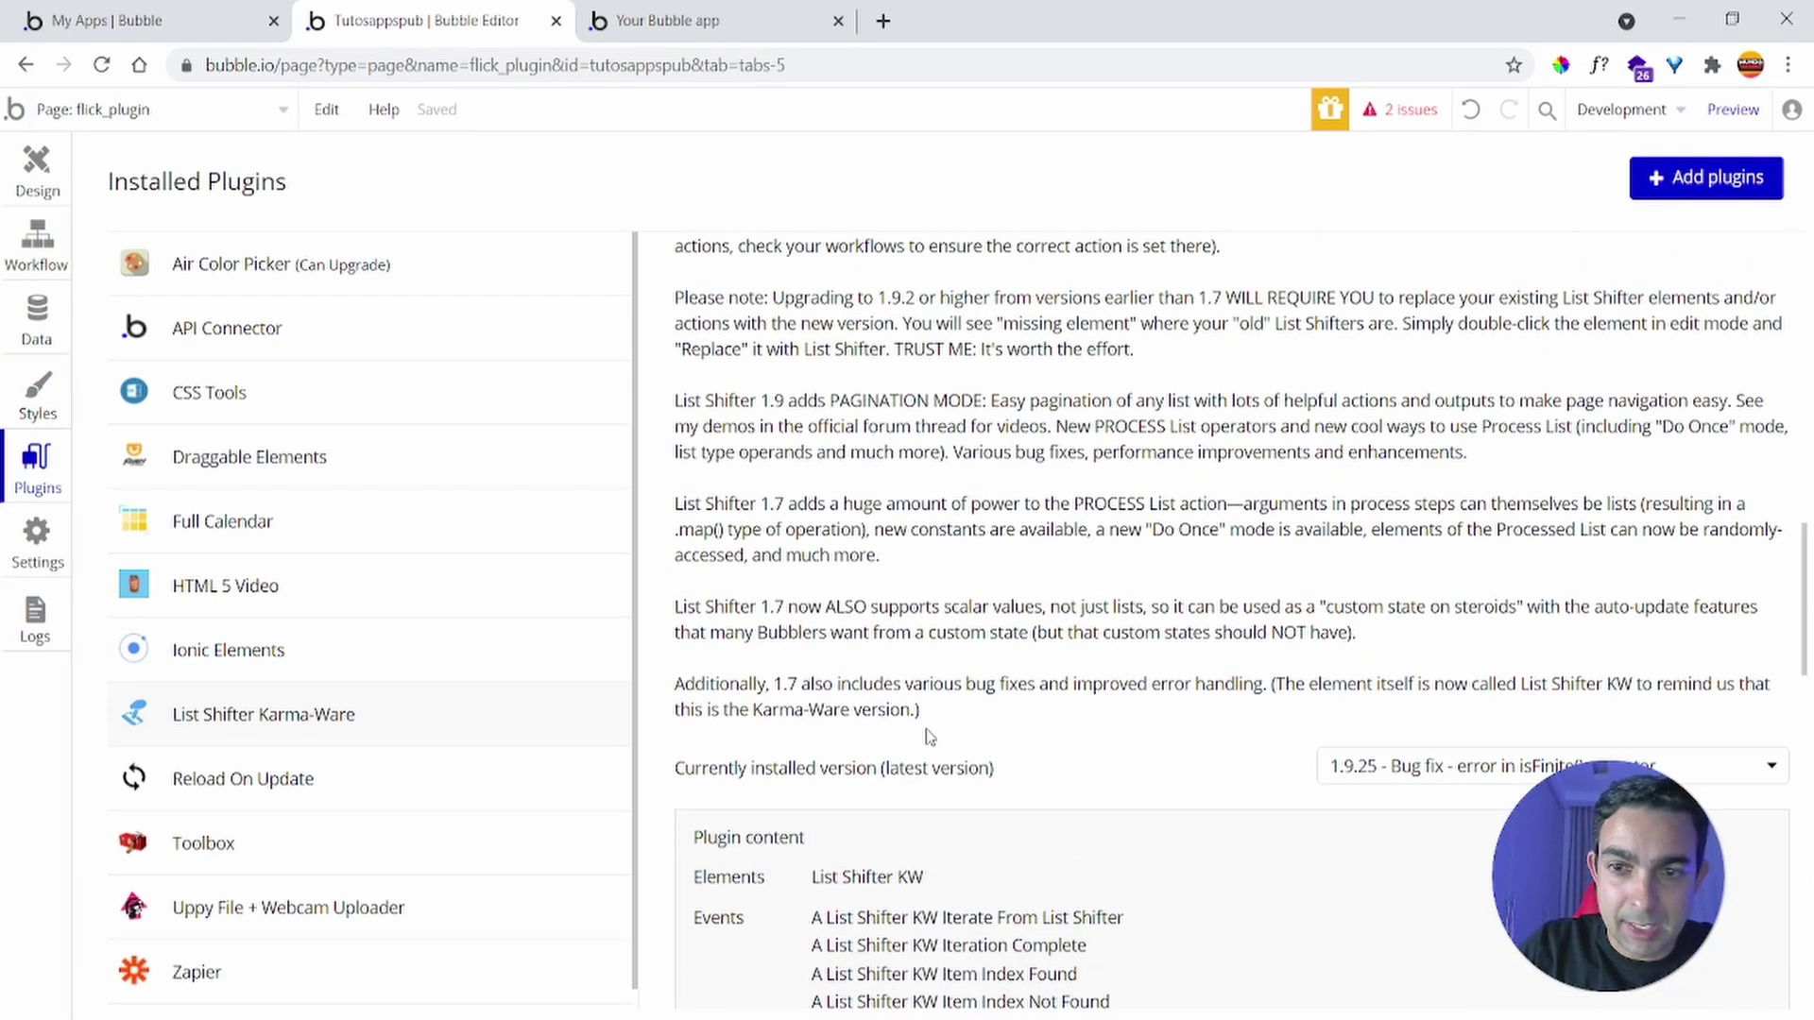
pyautogui.scroll(10, 1005, 708)
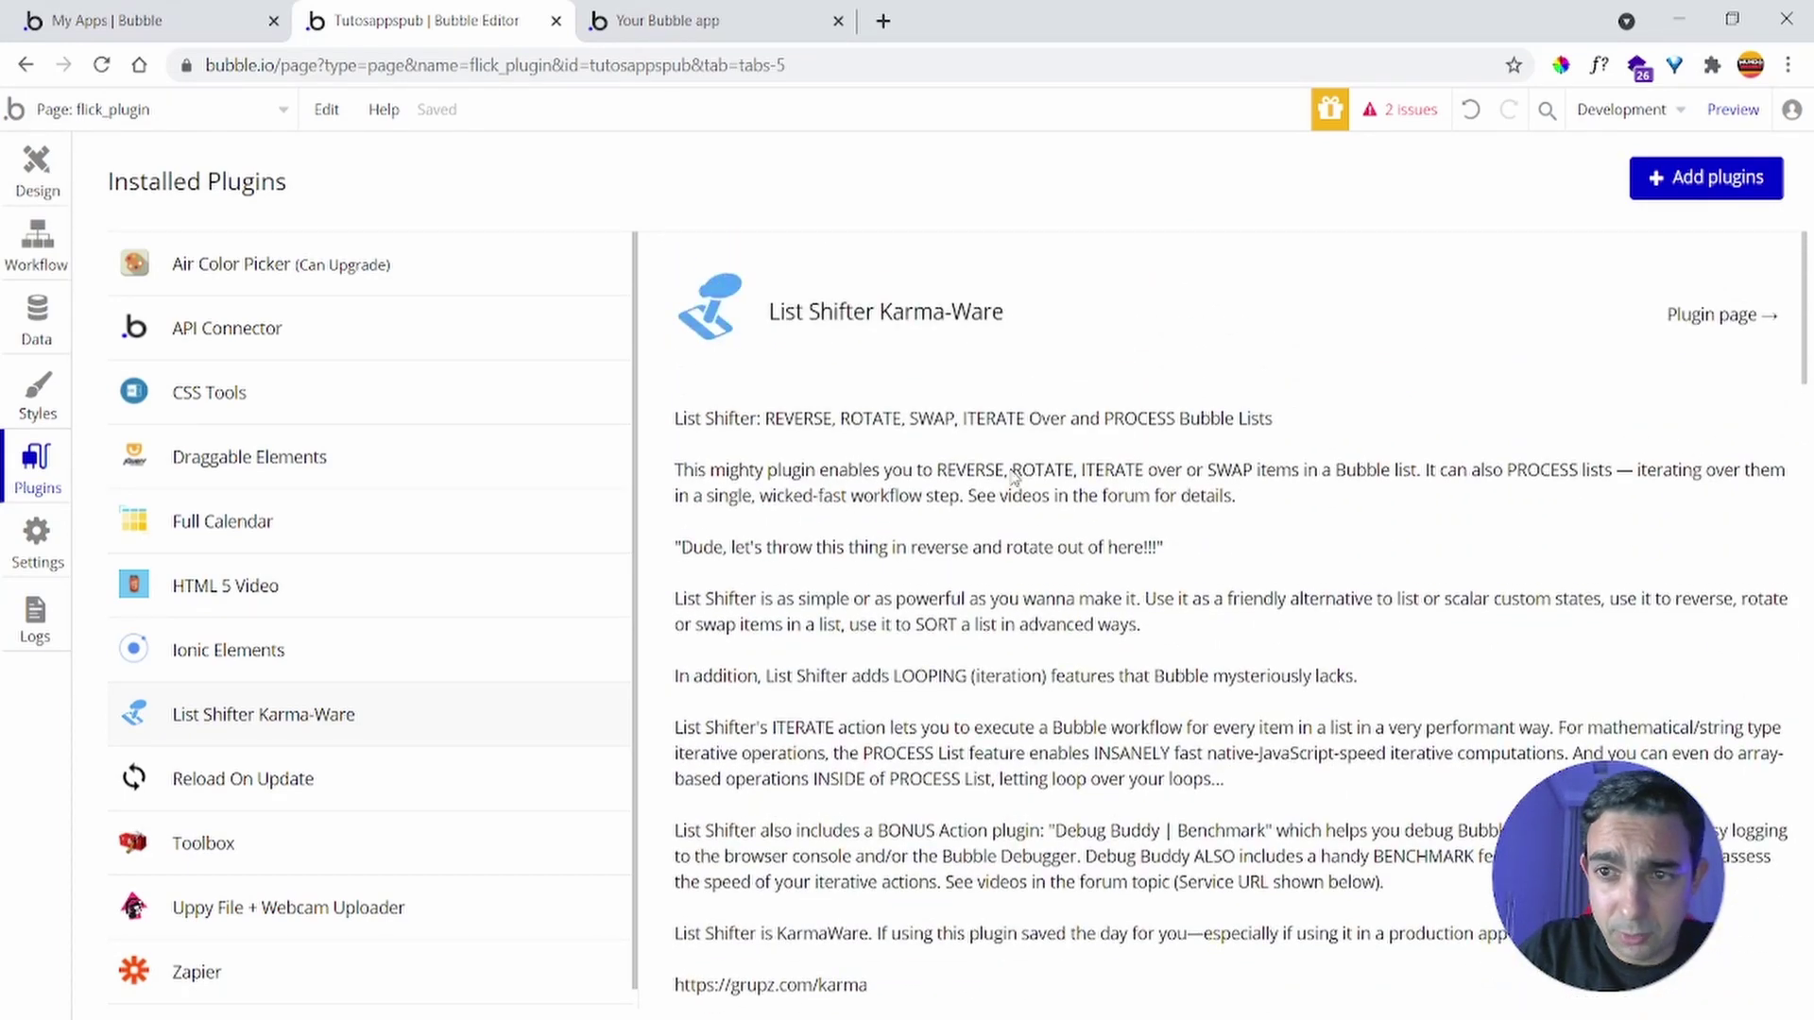
pyautogui.scroll(-4, 1318, 465)
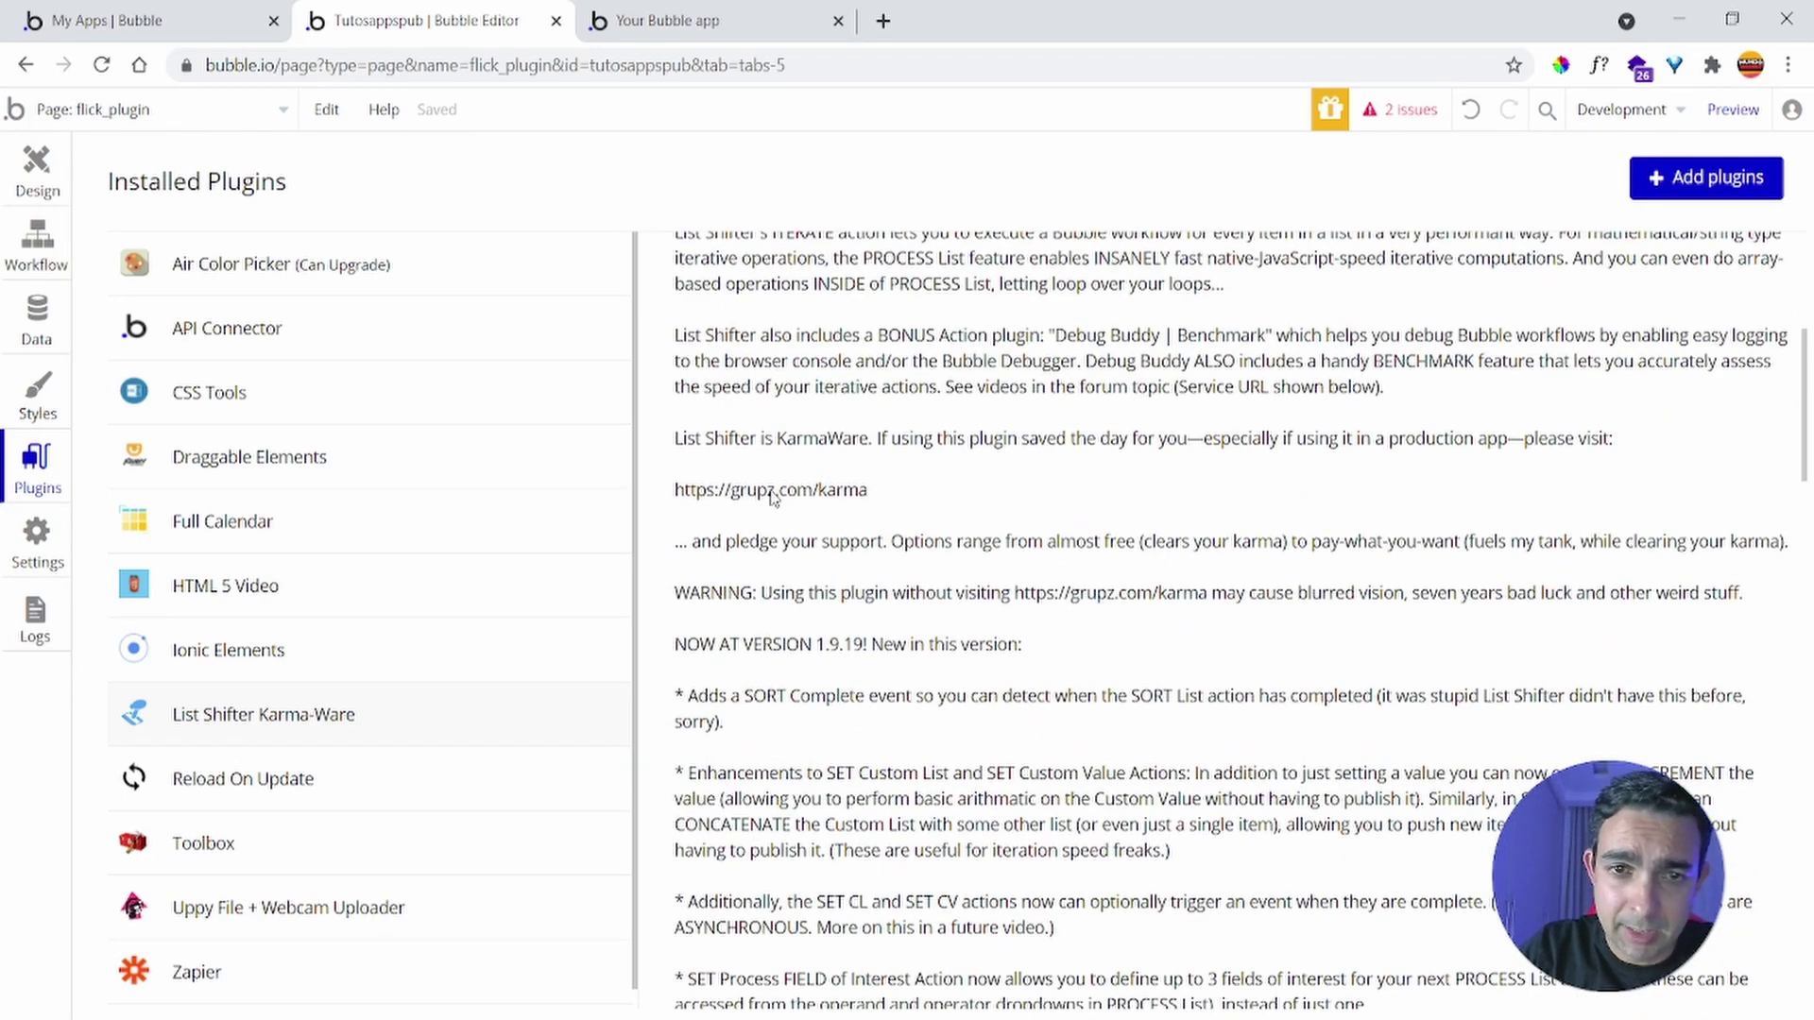
pyautogui.scroll(-12, 1039, 416)
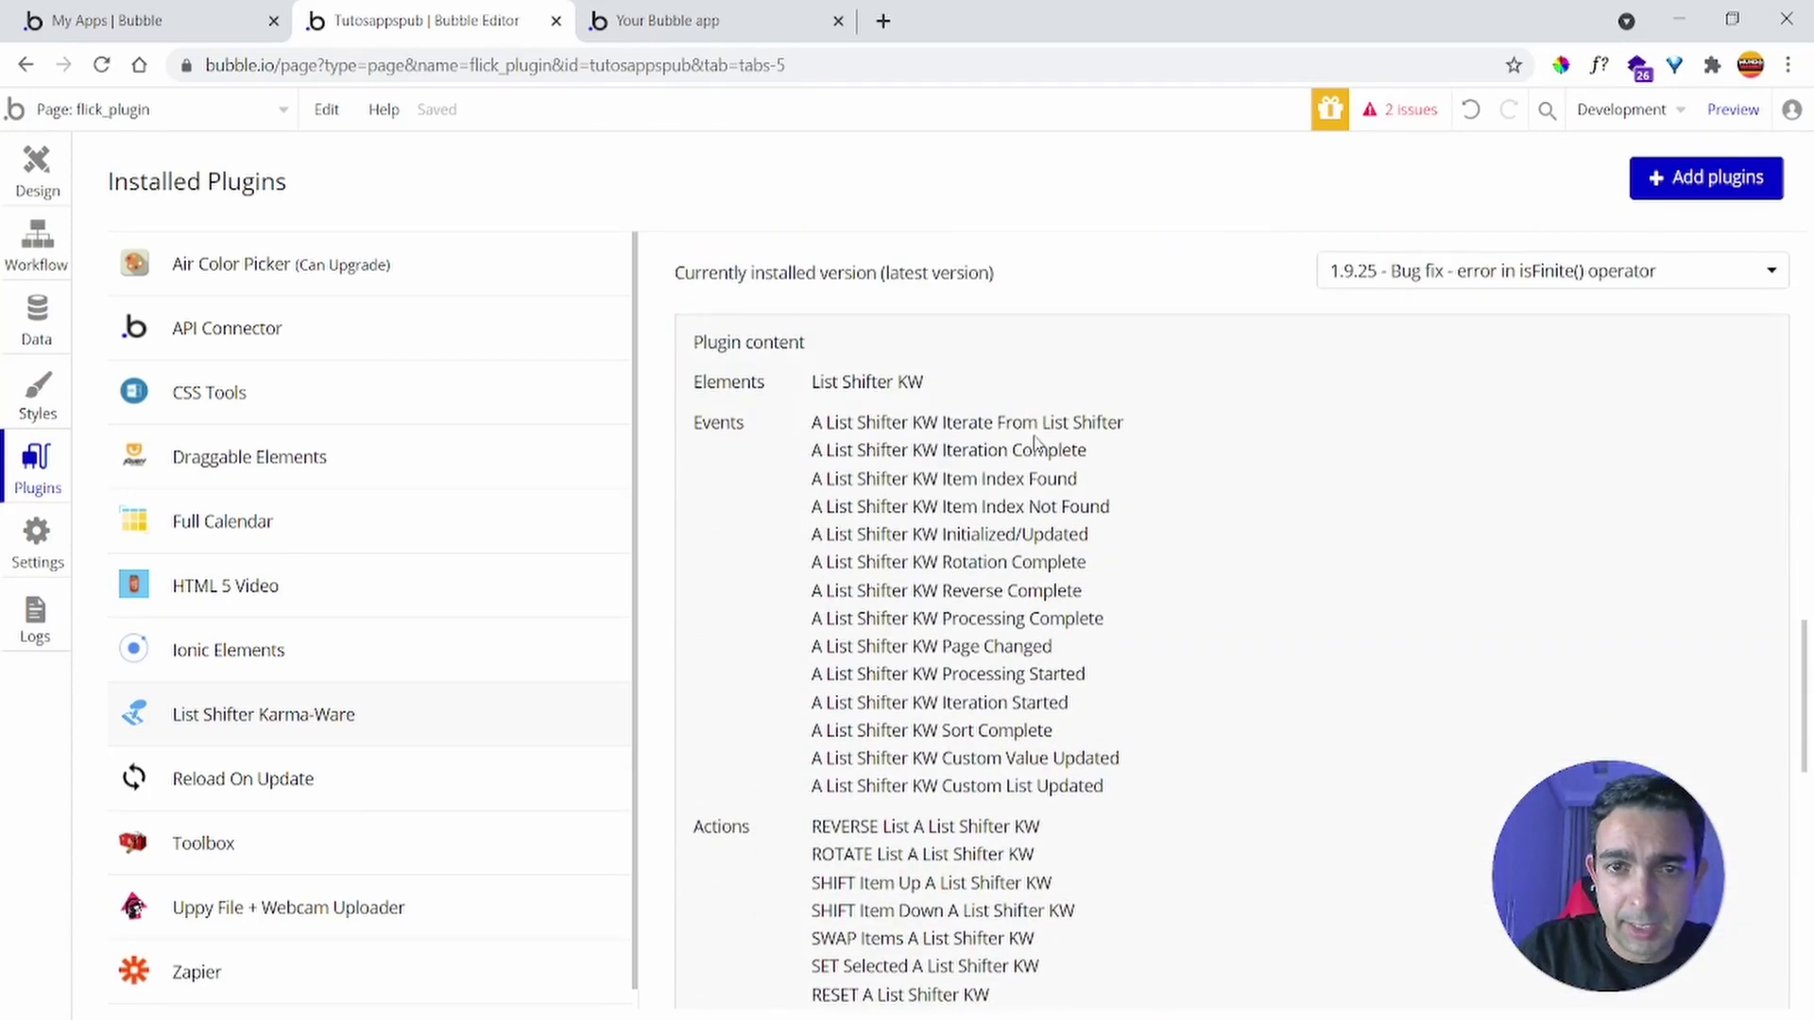
pyautogui.scroll(-3, 1036, 441)
pyautogui.scroll(-3, 1043, 389)
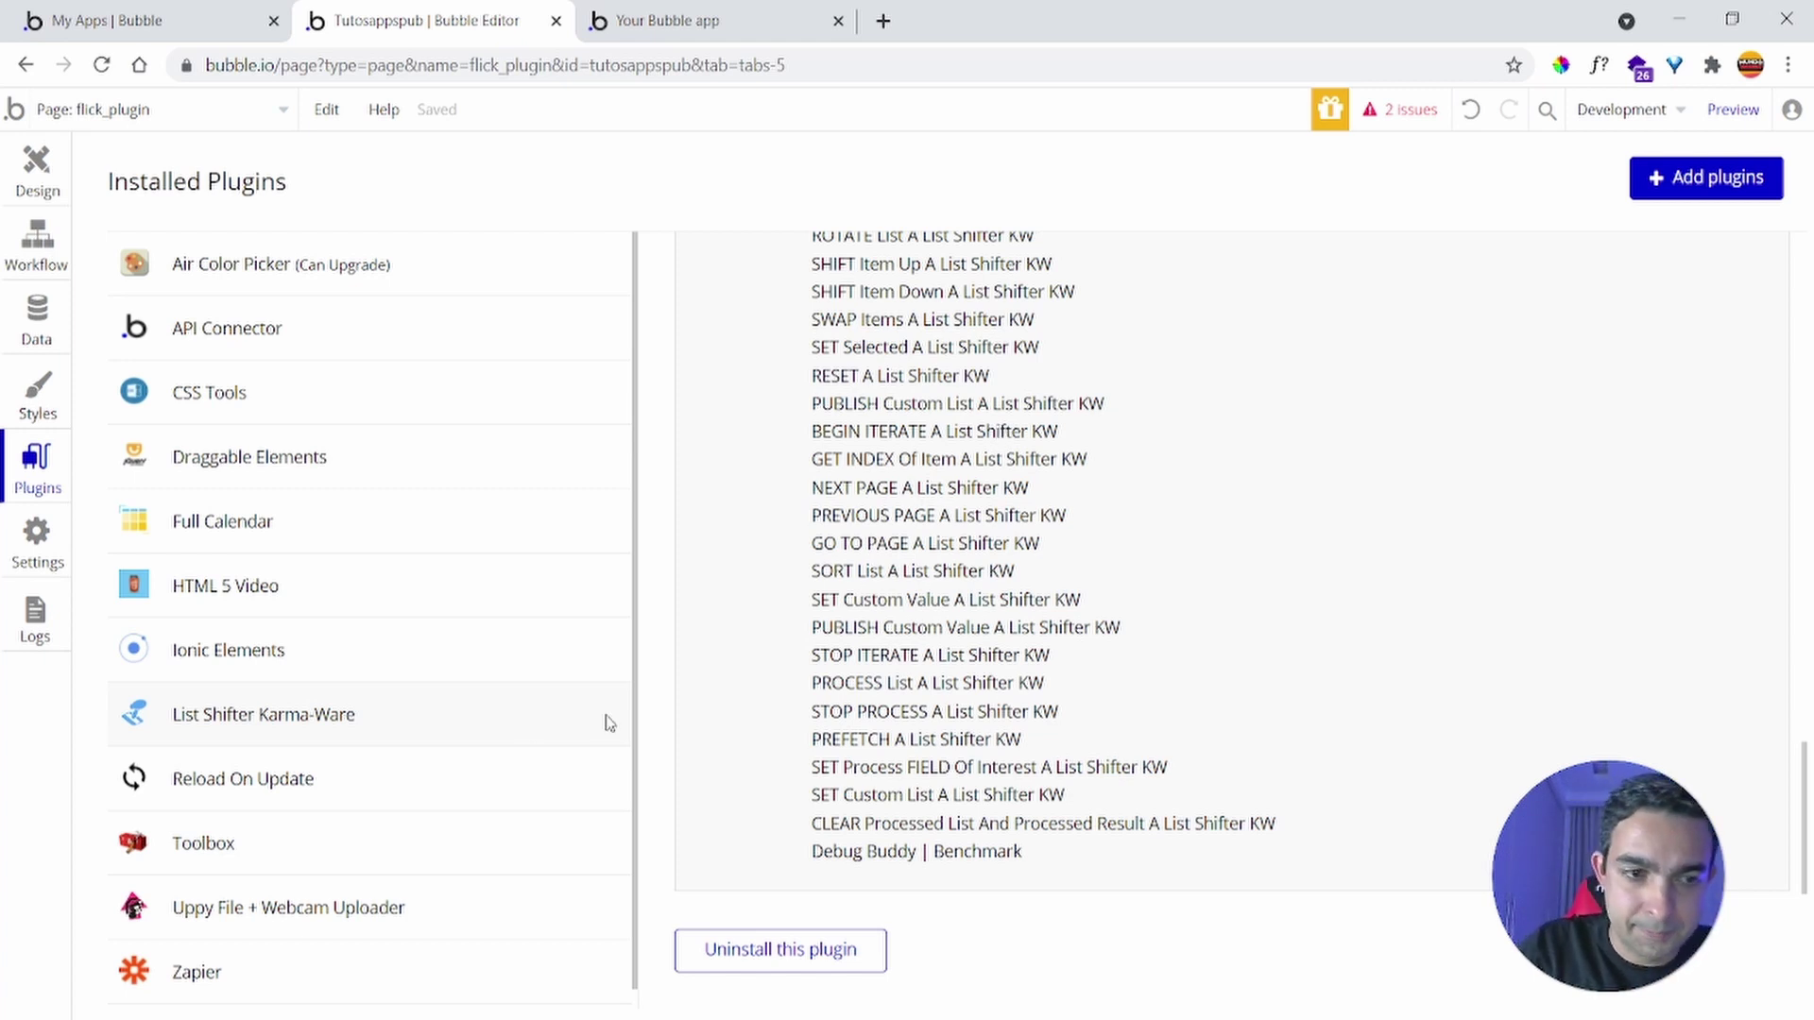
# Return to the page design and inspect the product repeating group's content type and data source search
pyautogui.click(38, 175)
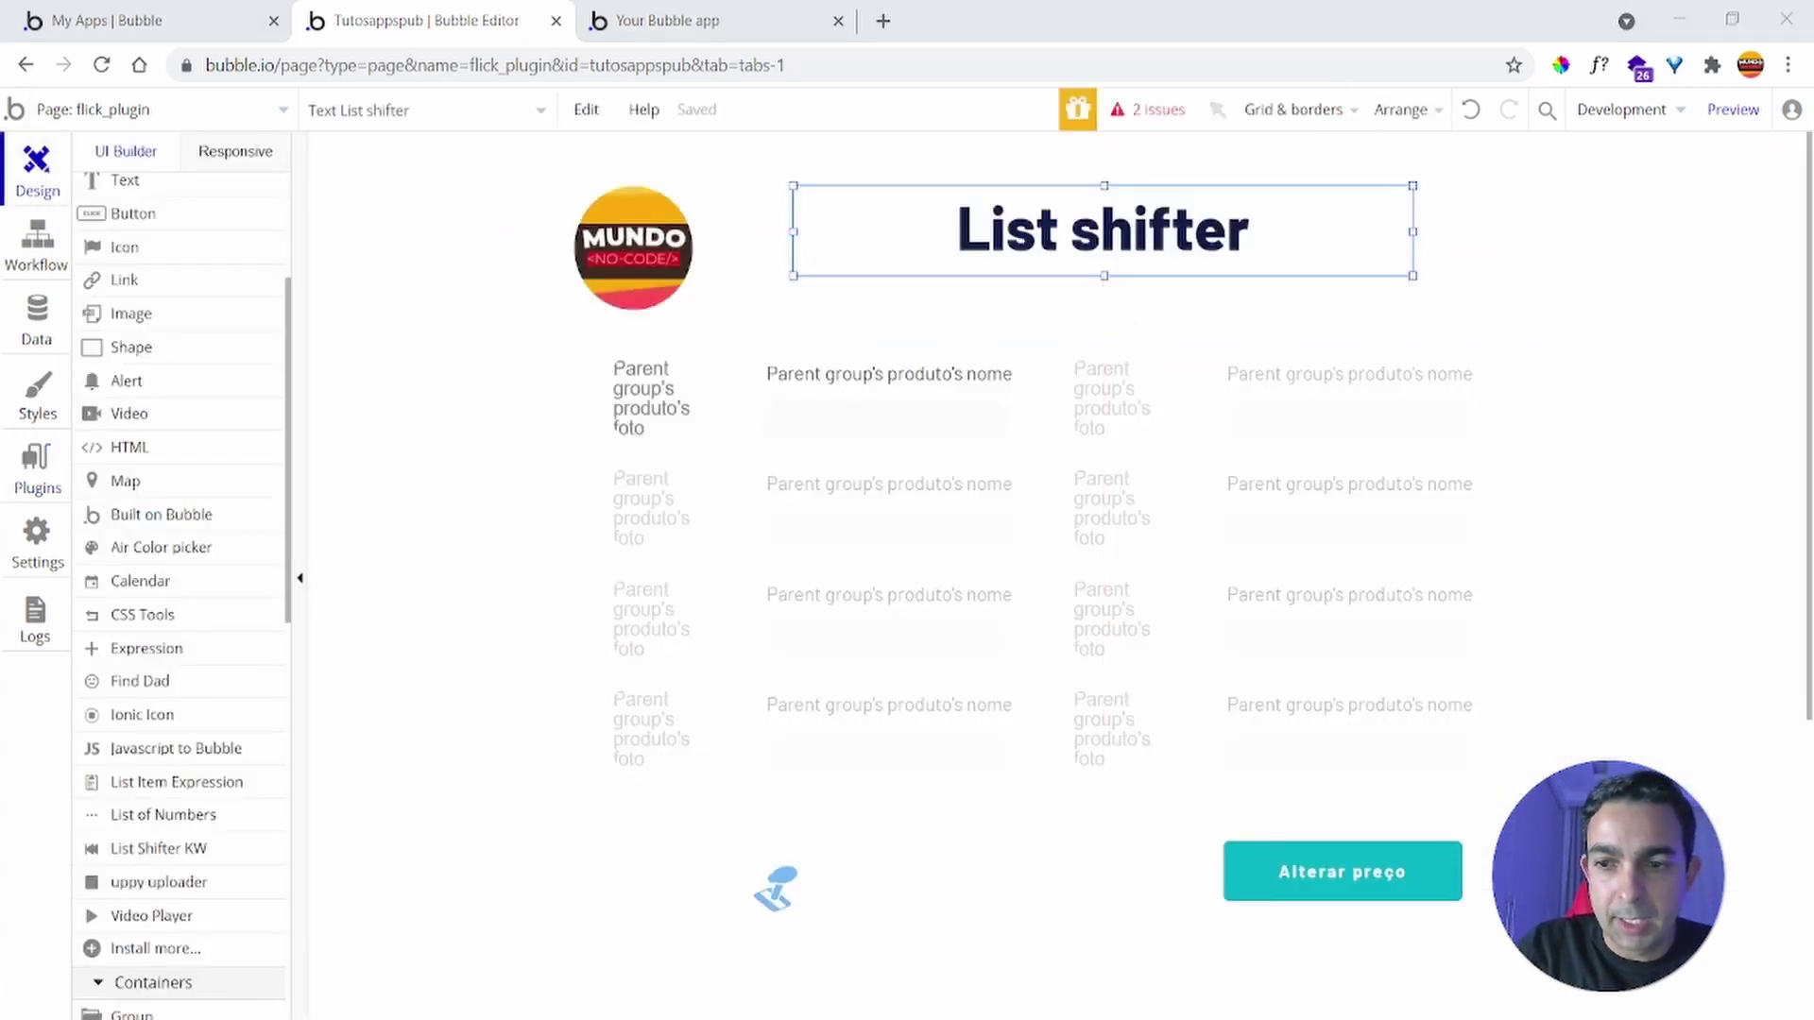
pyautogui.click(1717, 434)
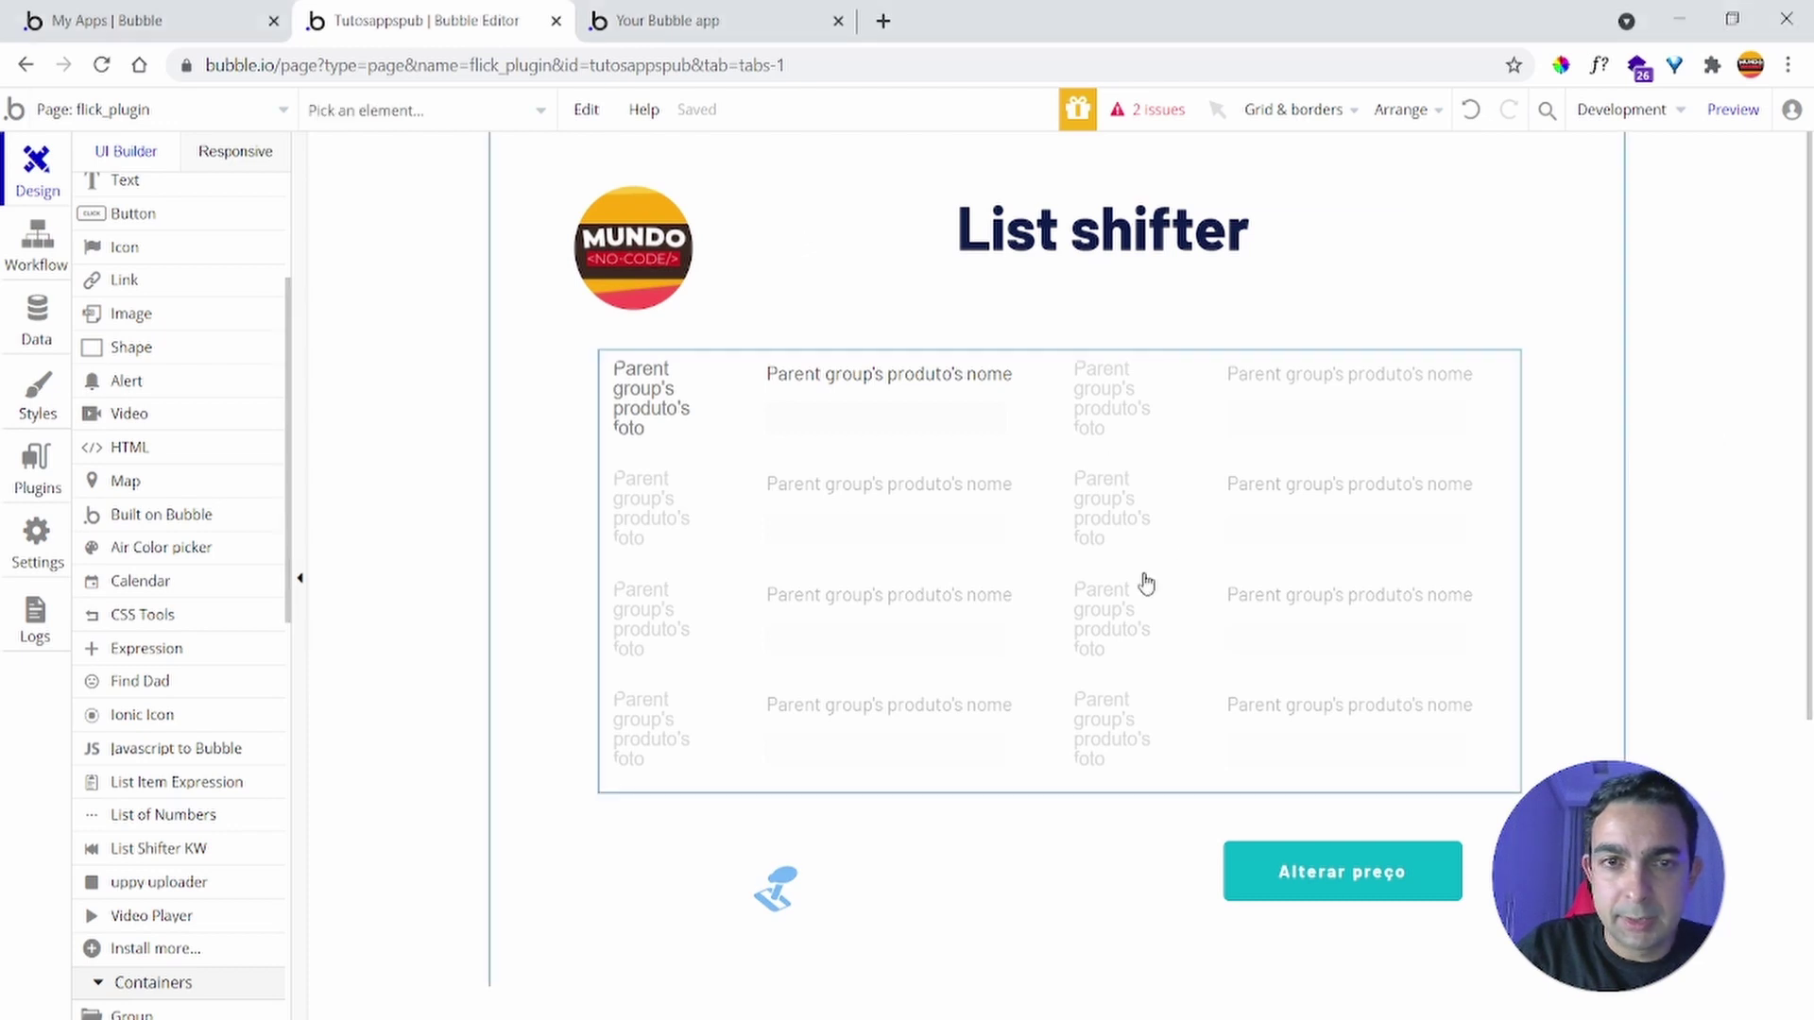
pyautogui.click(1182, 614)
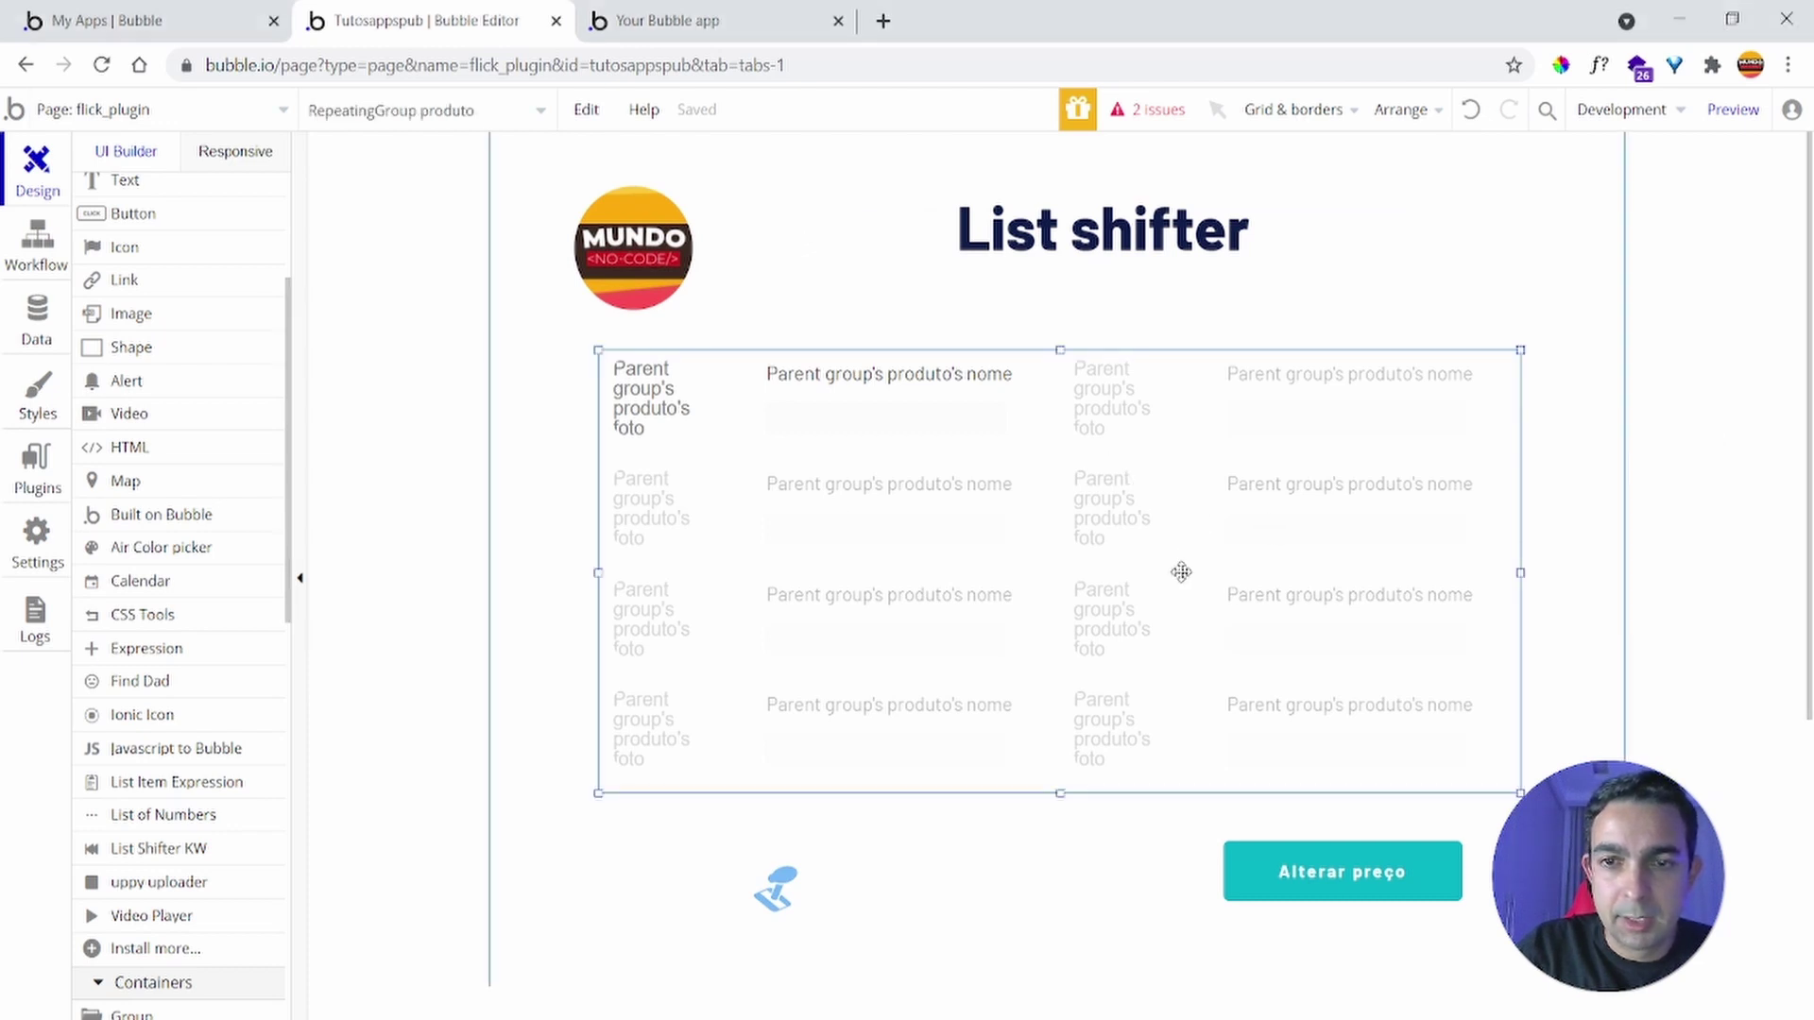
pyautogui.doubleClick(1181, 571)
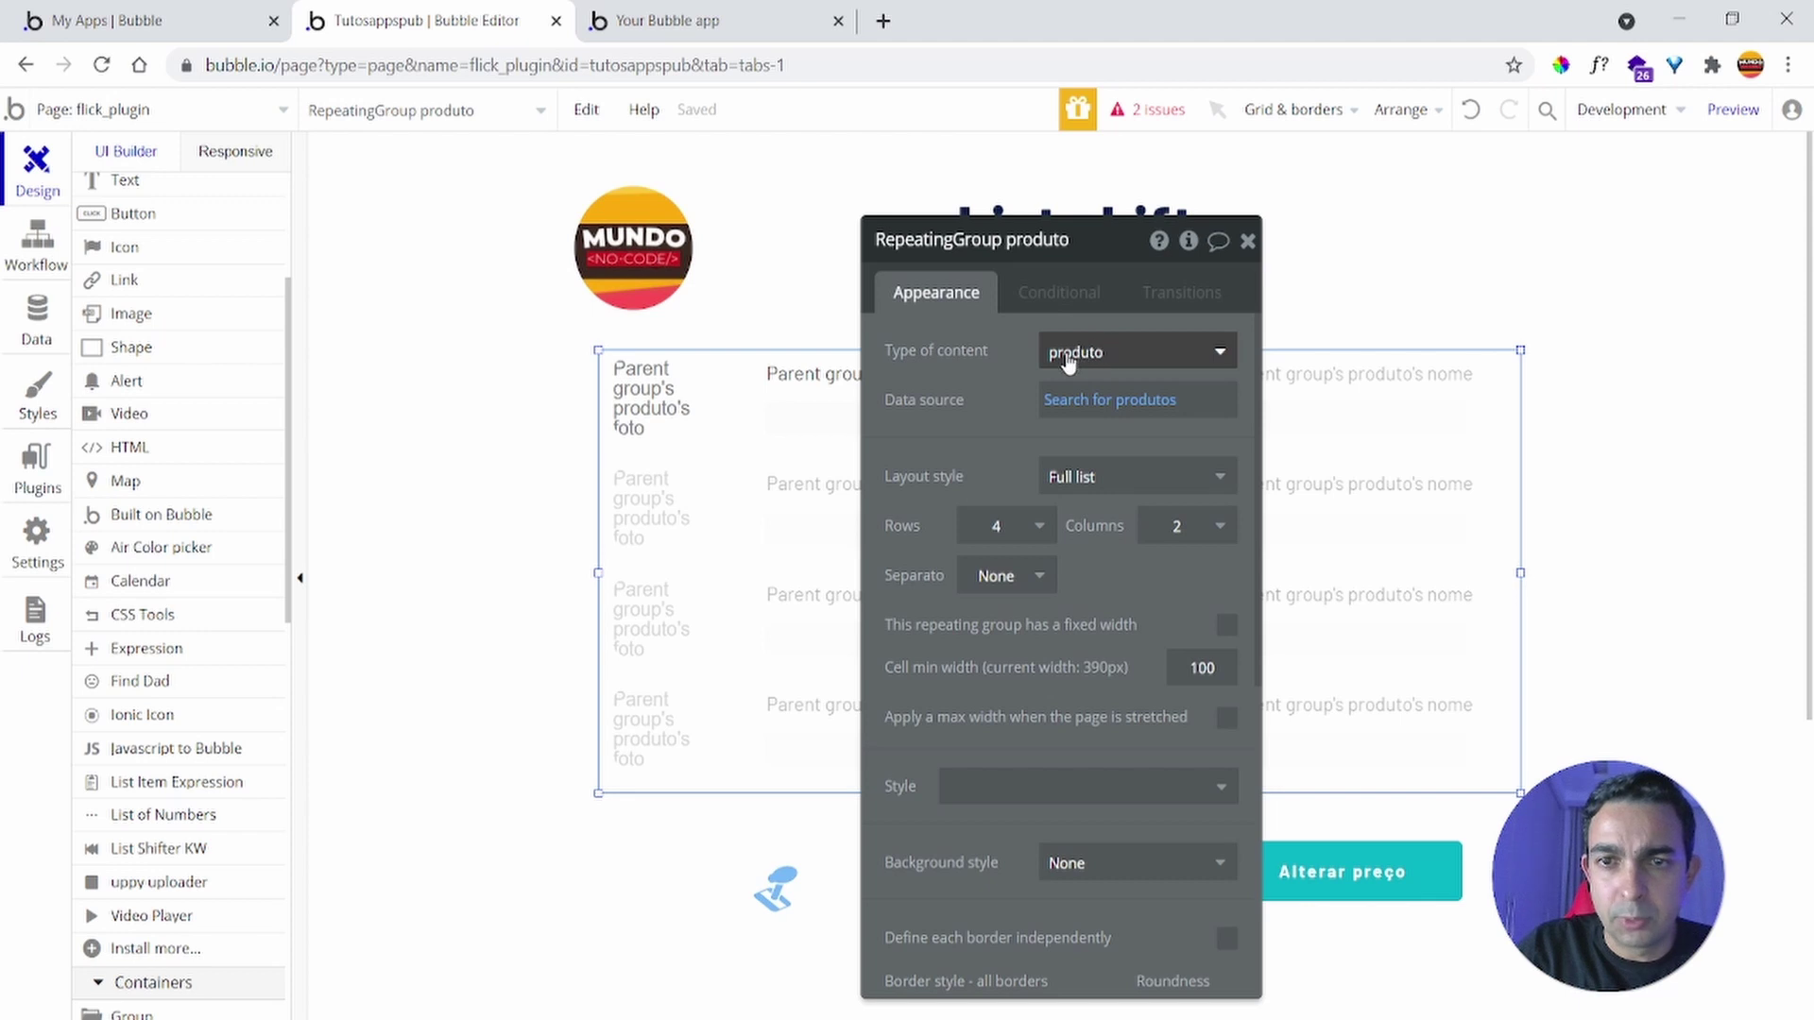
pyautogui.click(1101, 402)
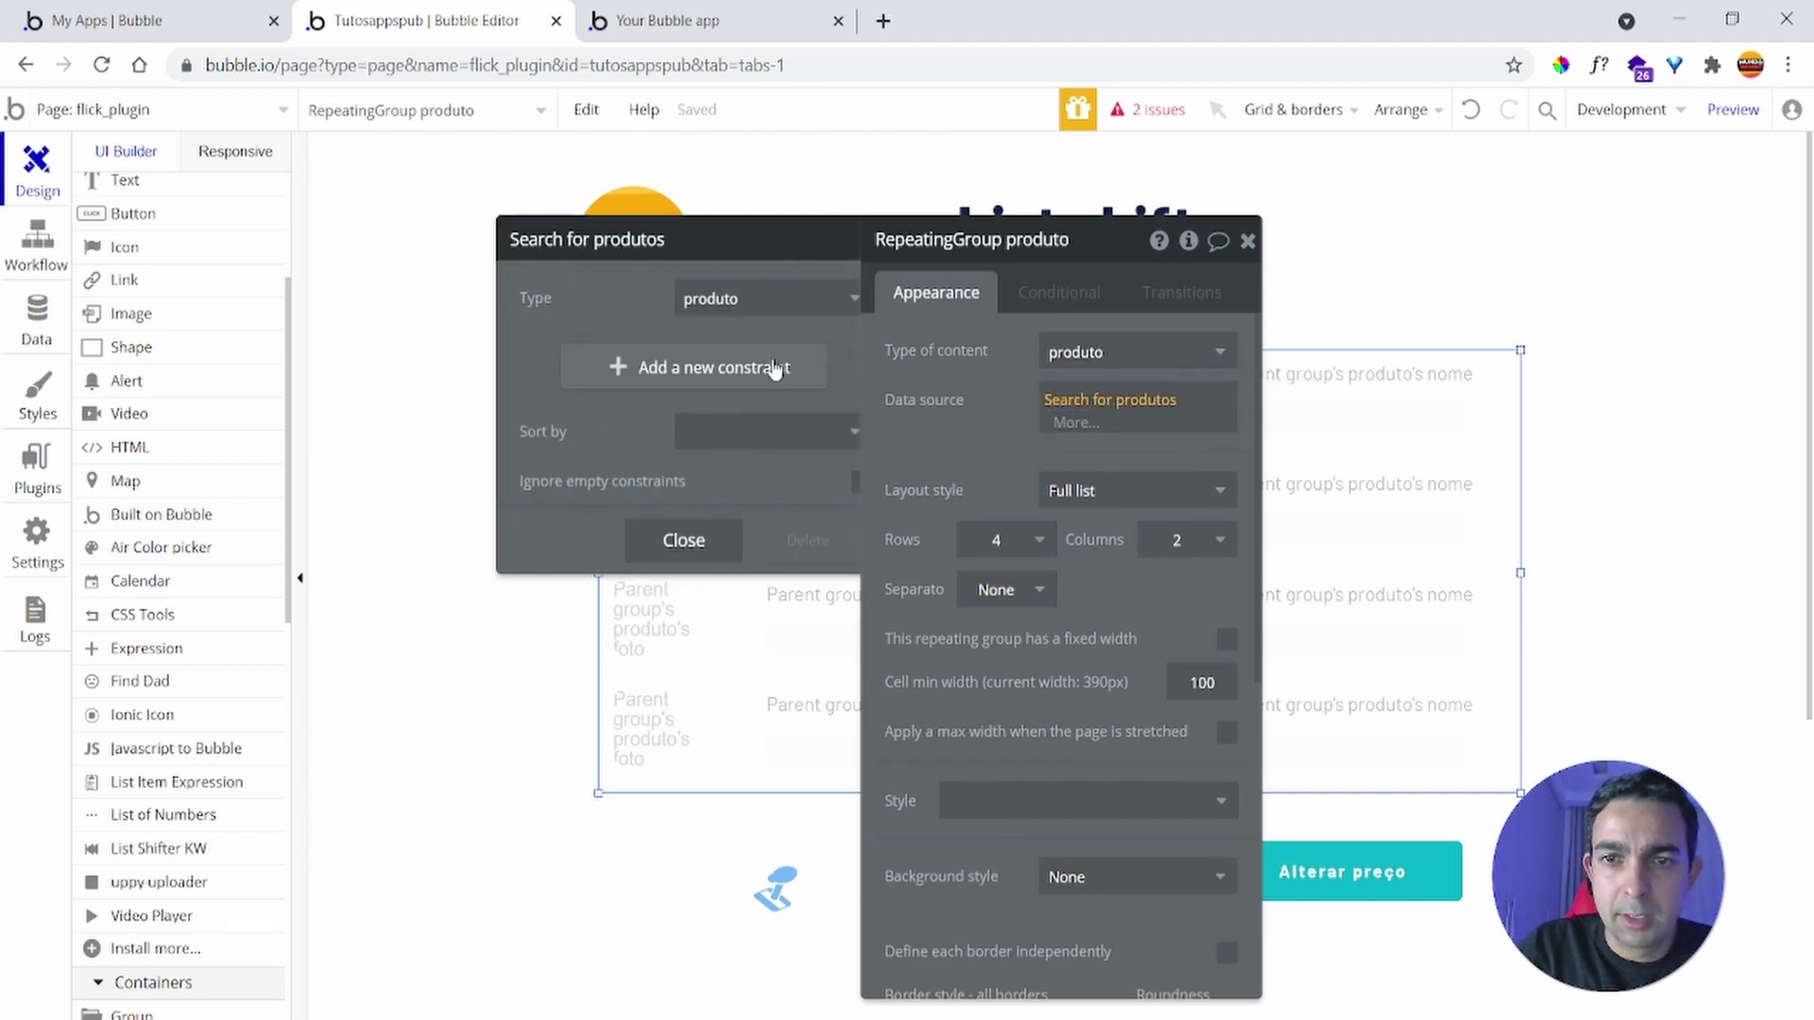
pyautogui.click(1247, 241)
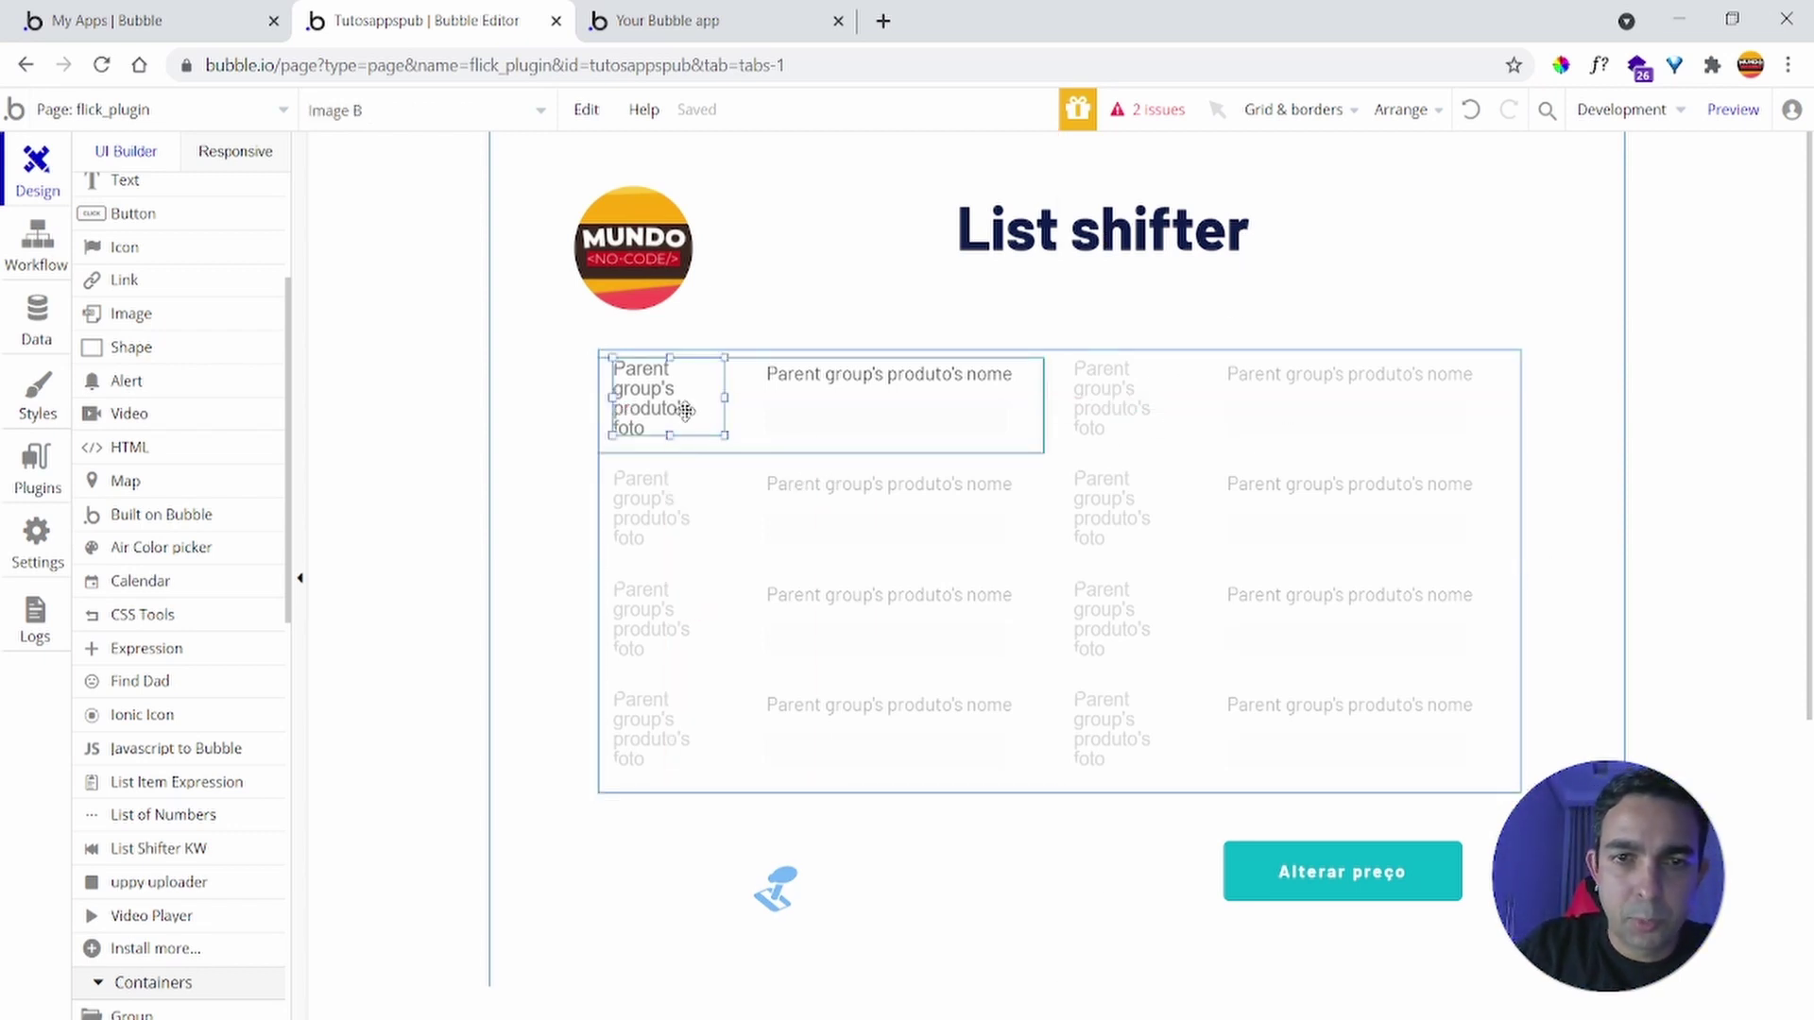
# Inspect the name text and the input in the repeating group's first cell, including the input's initial content
pyautogui.click(864, 379)
pyautogui.click(839, 415)
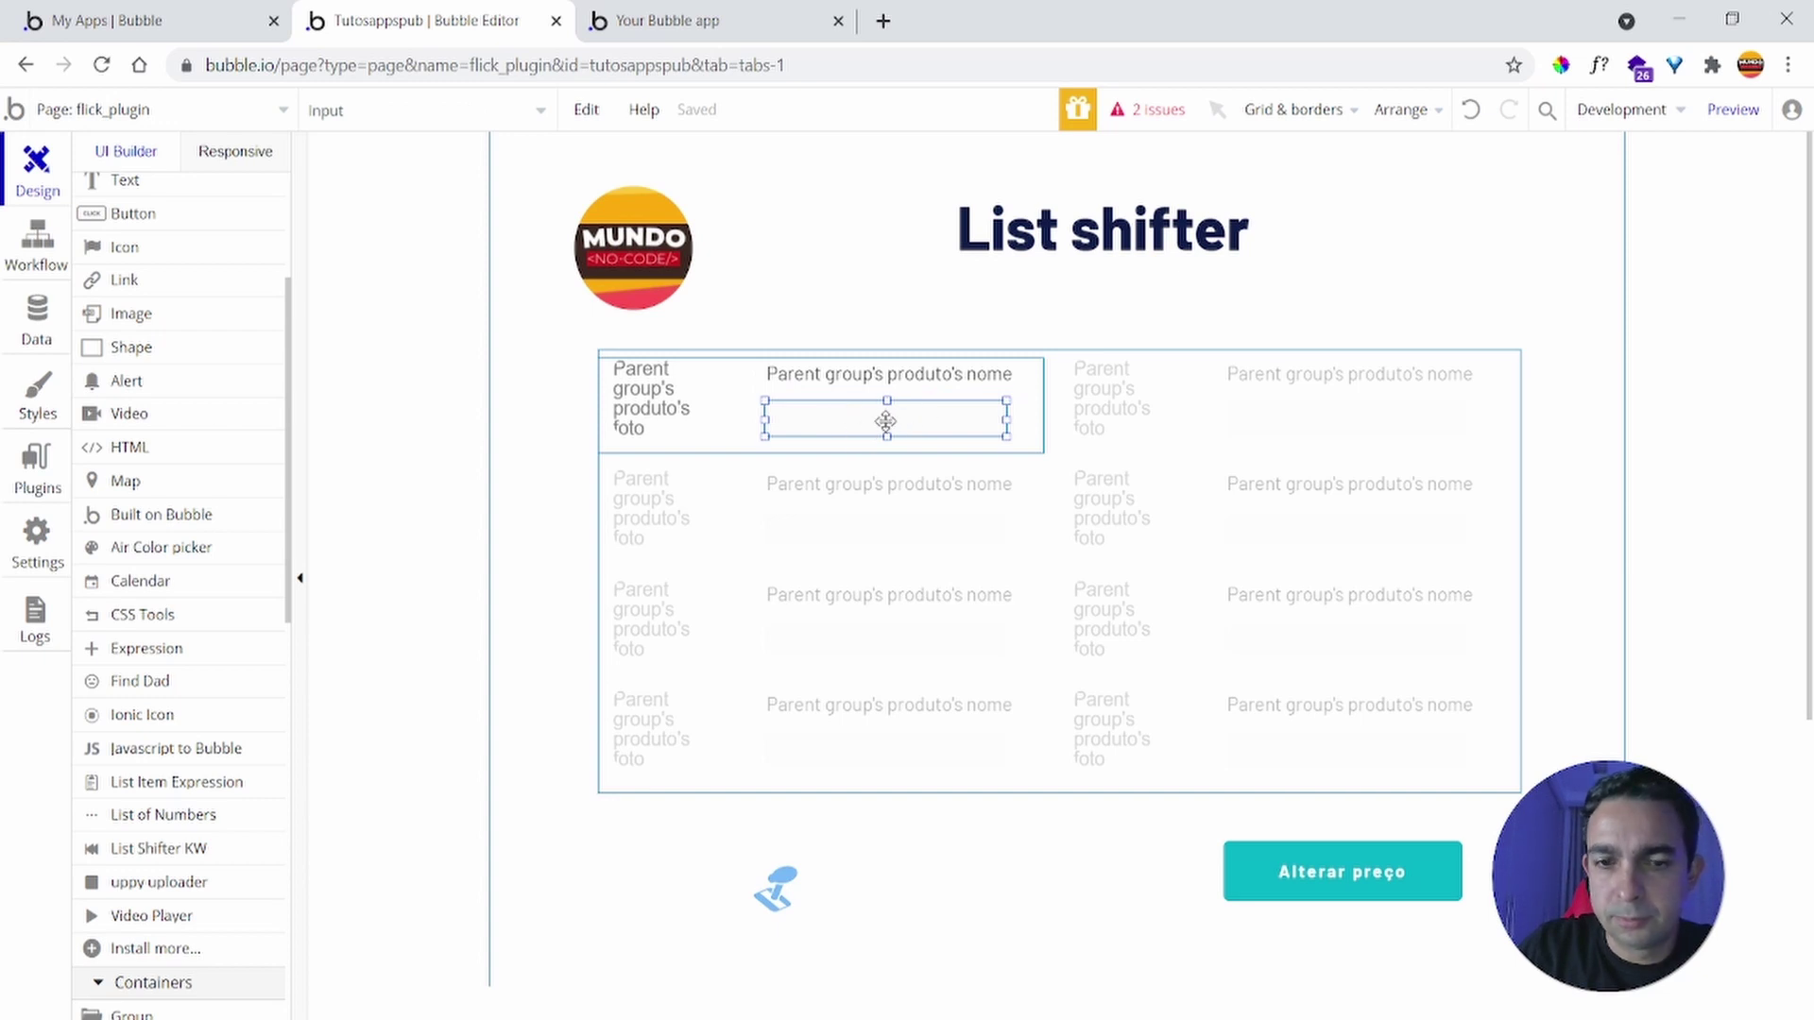
pyautogui.doubleClick(885, 421)
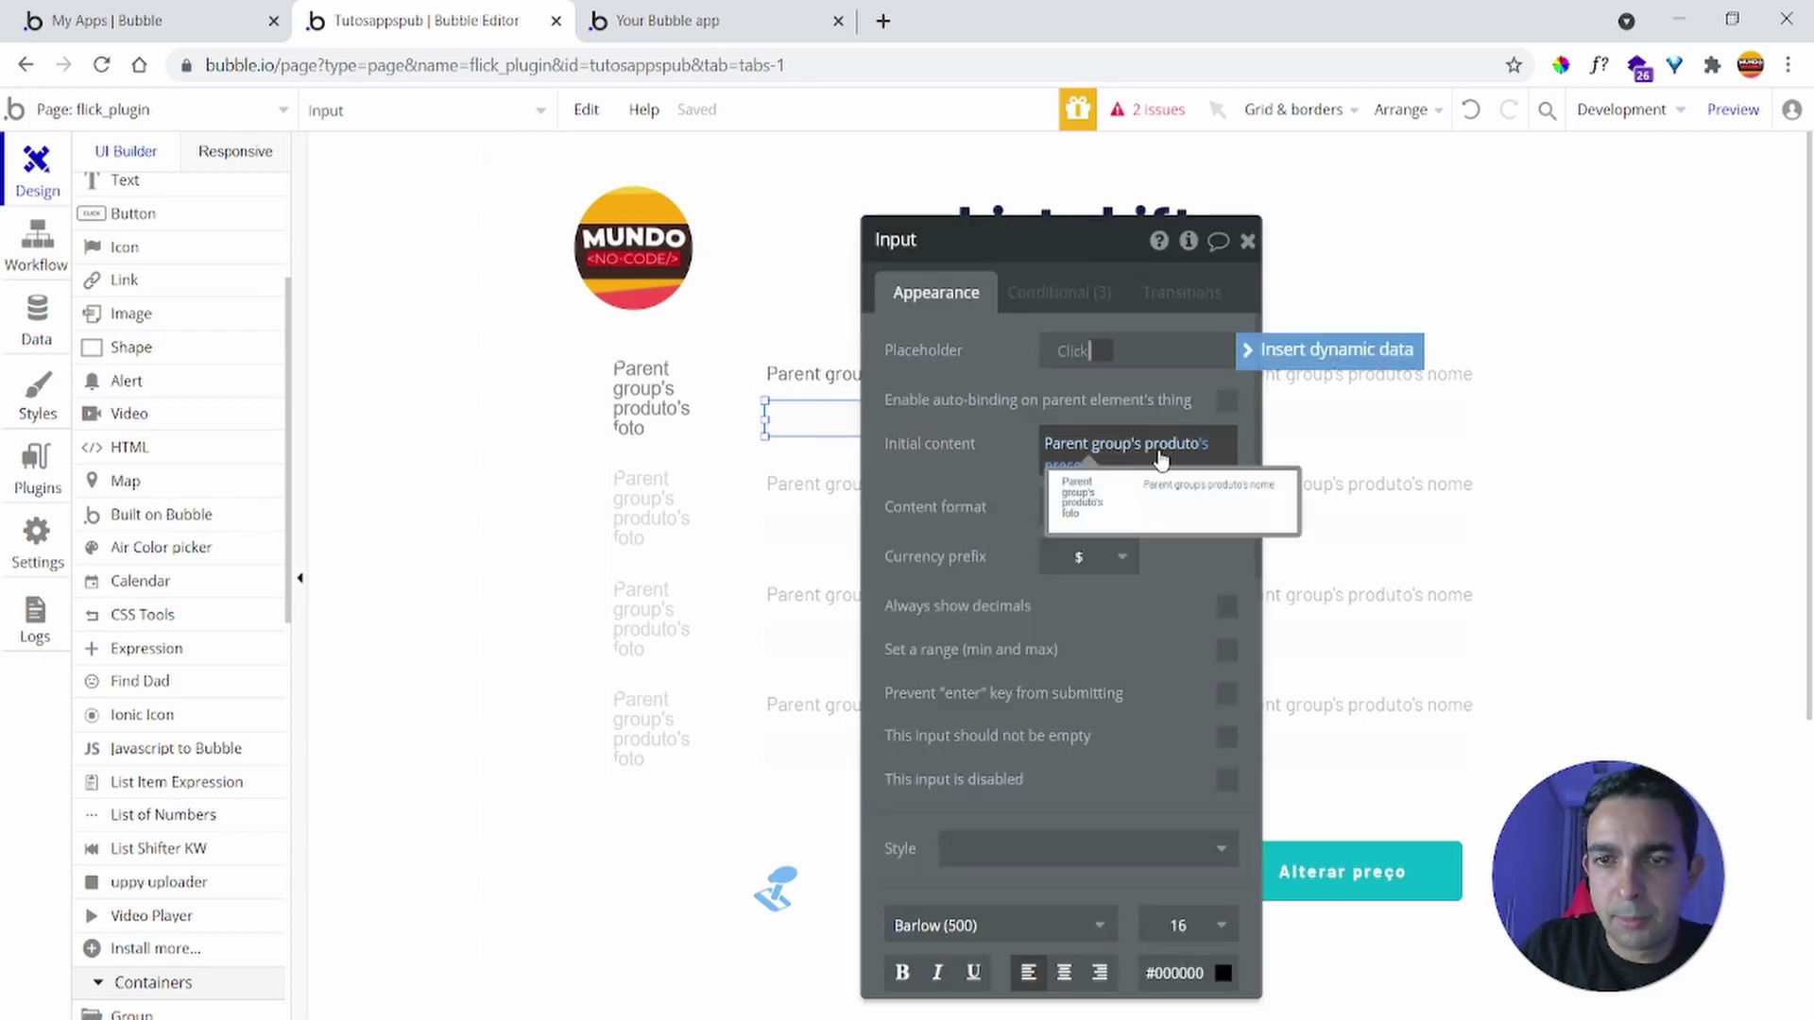
pyautogui.click(1247, 240)
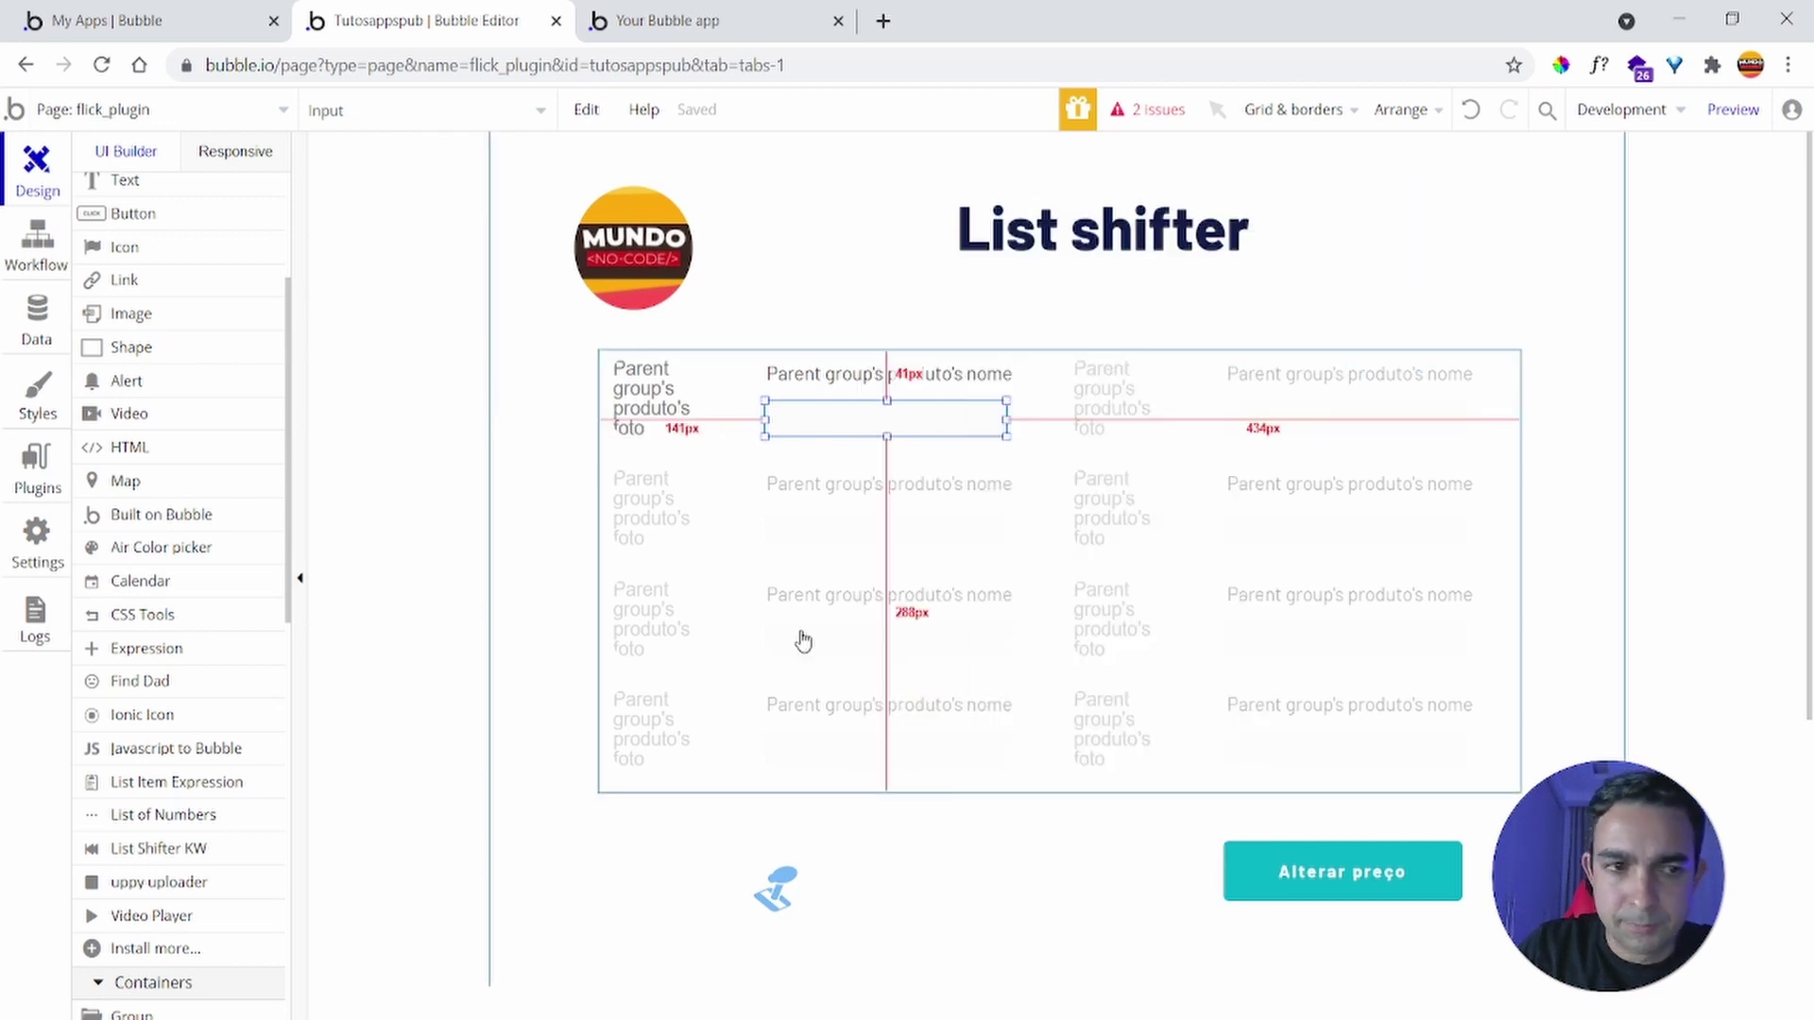
# Examine the ListShifterKW A element's properties, including its data type, list to shift, pagination and numeric list options
pyautogui.click(168, 848)
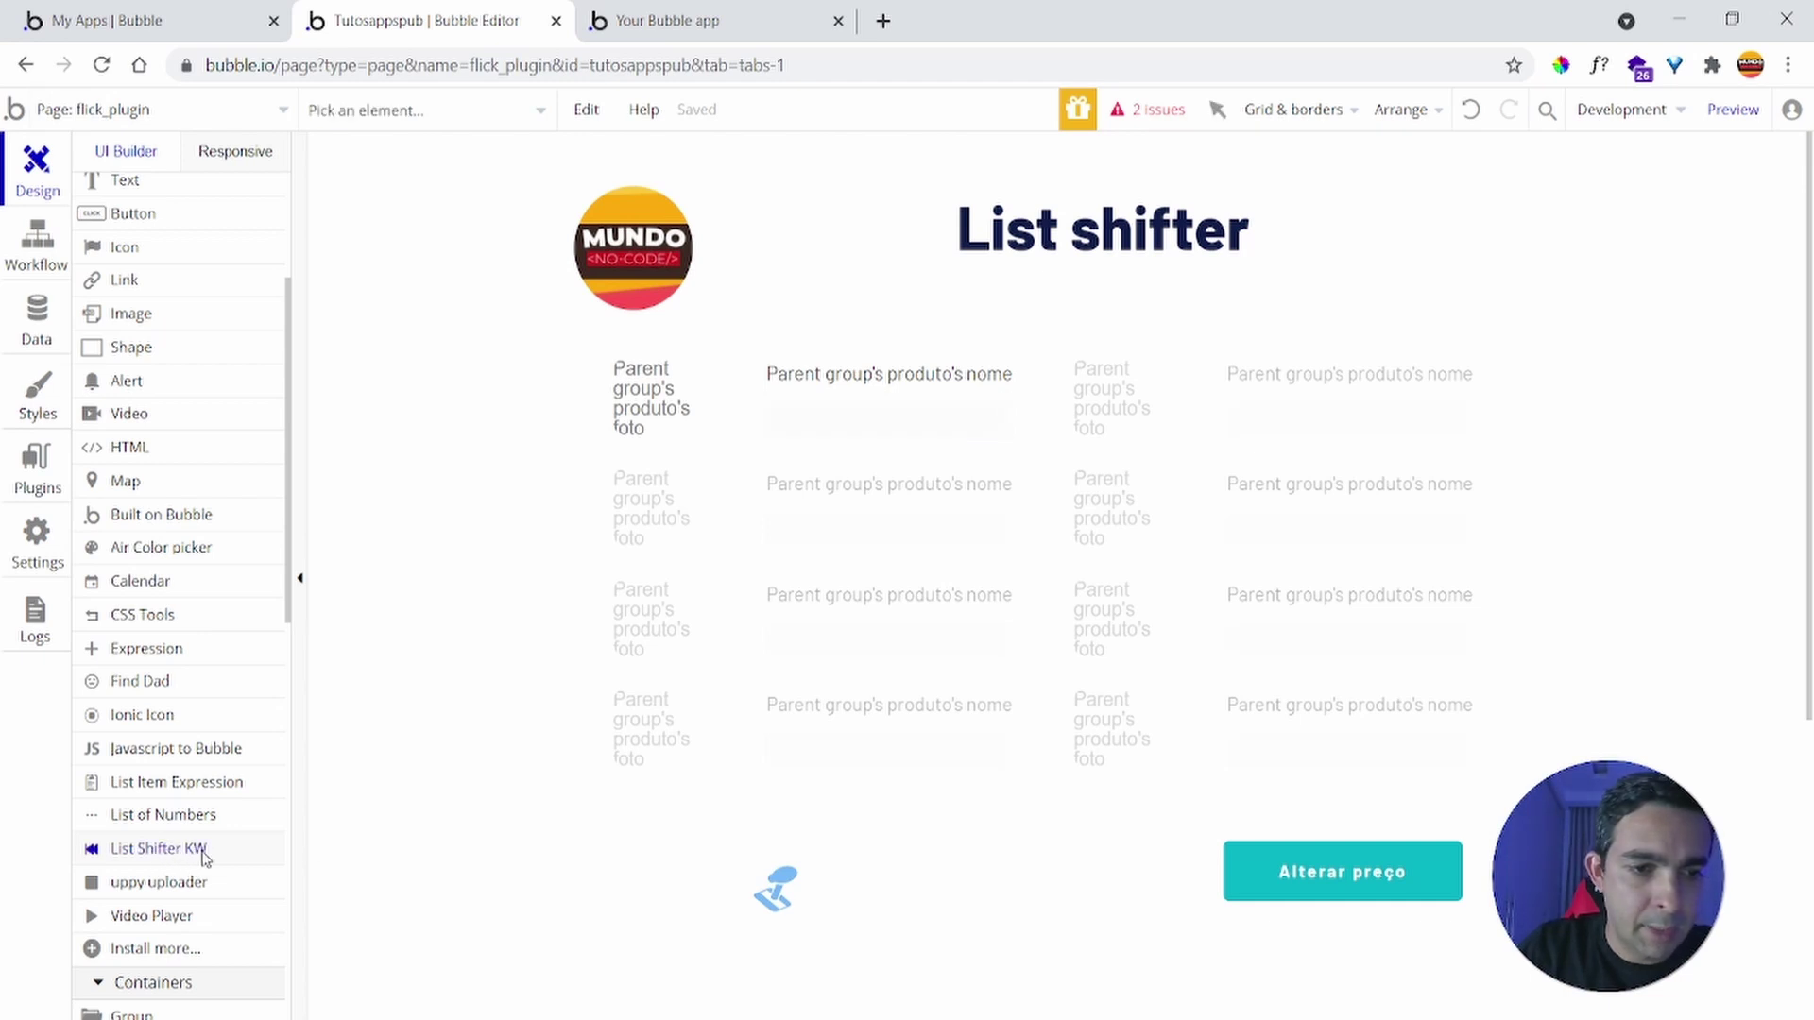
pyautogui.click(774, 902)
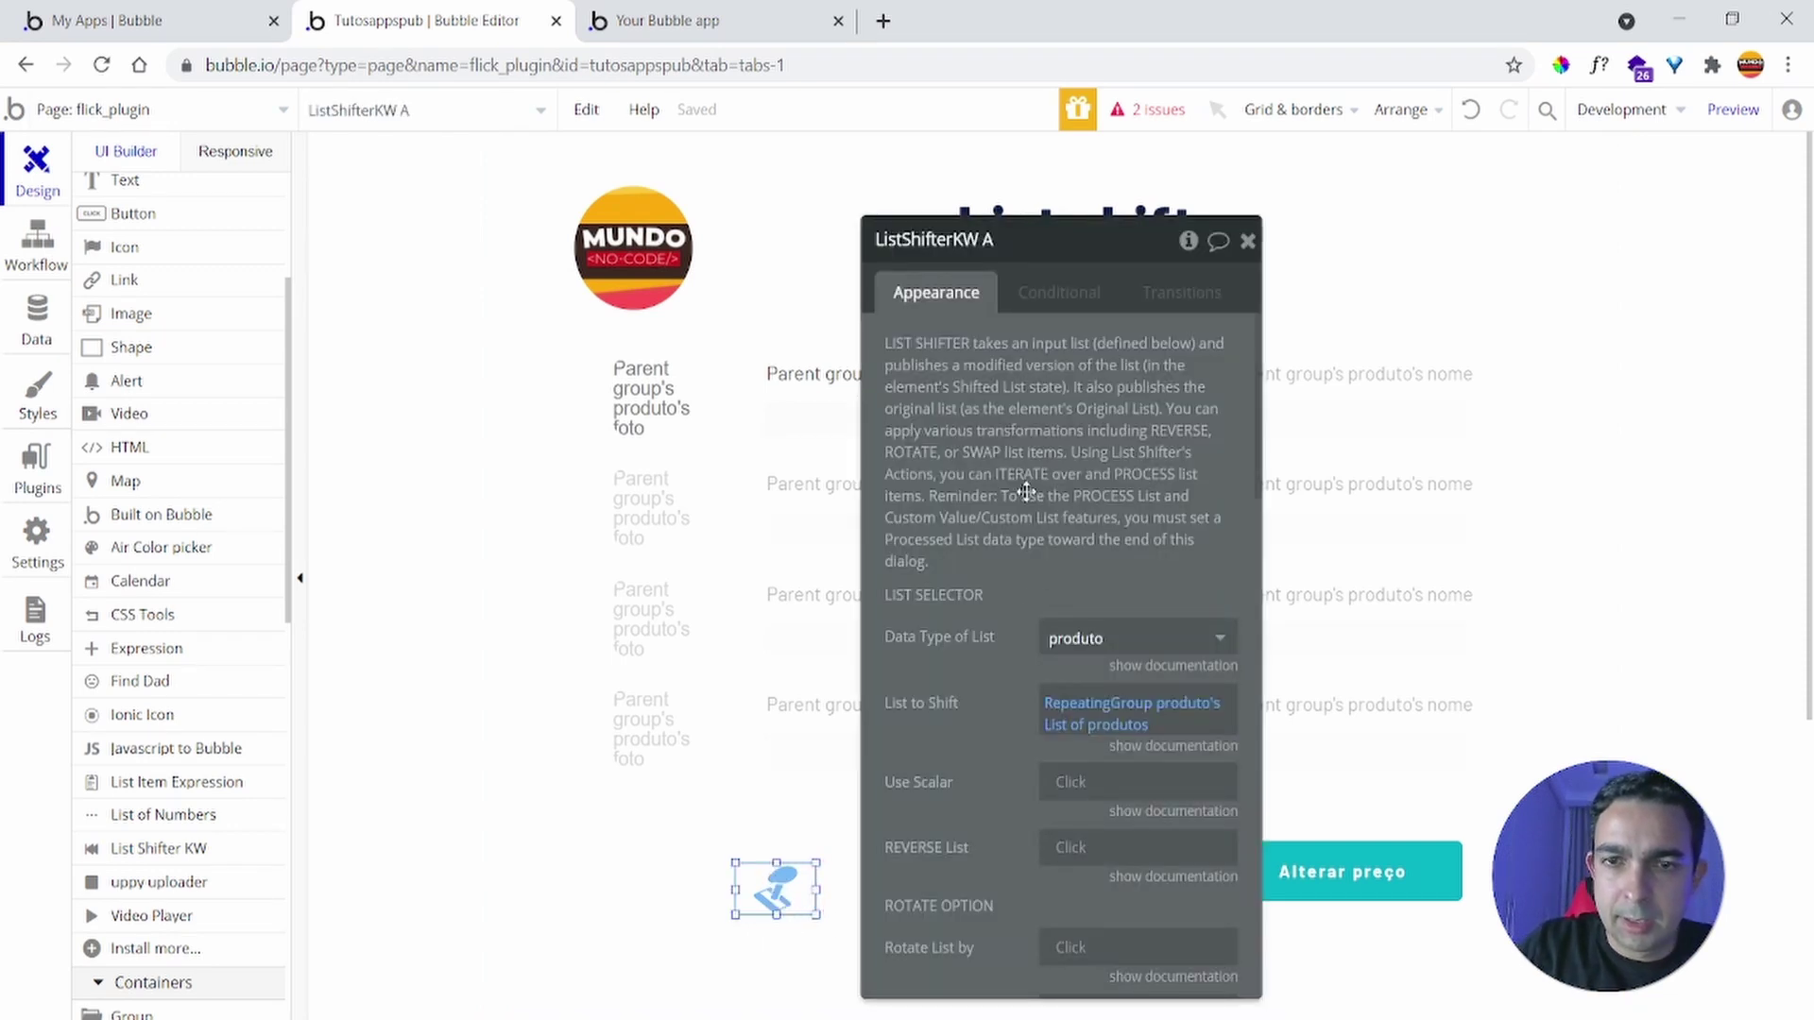
pyautogui.scroll(-3, 1016, 482)
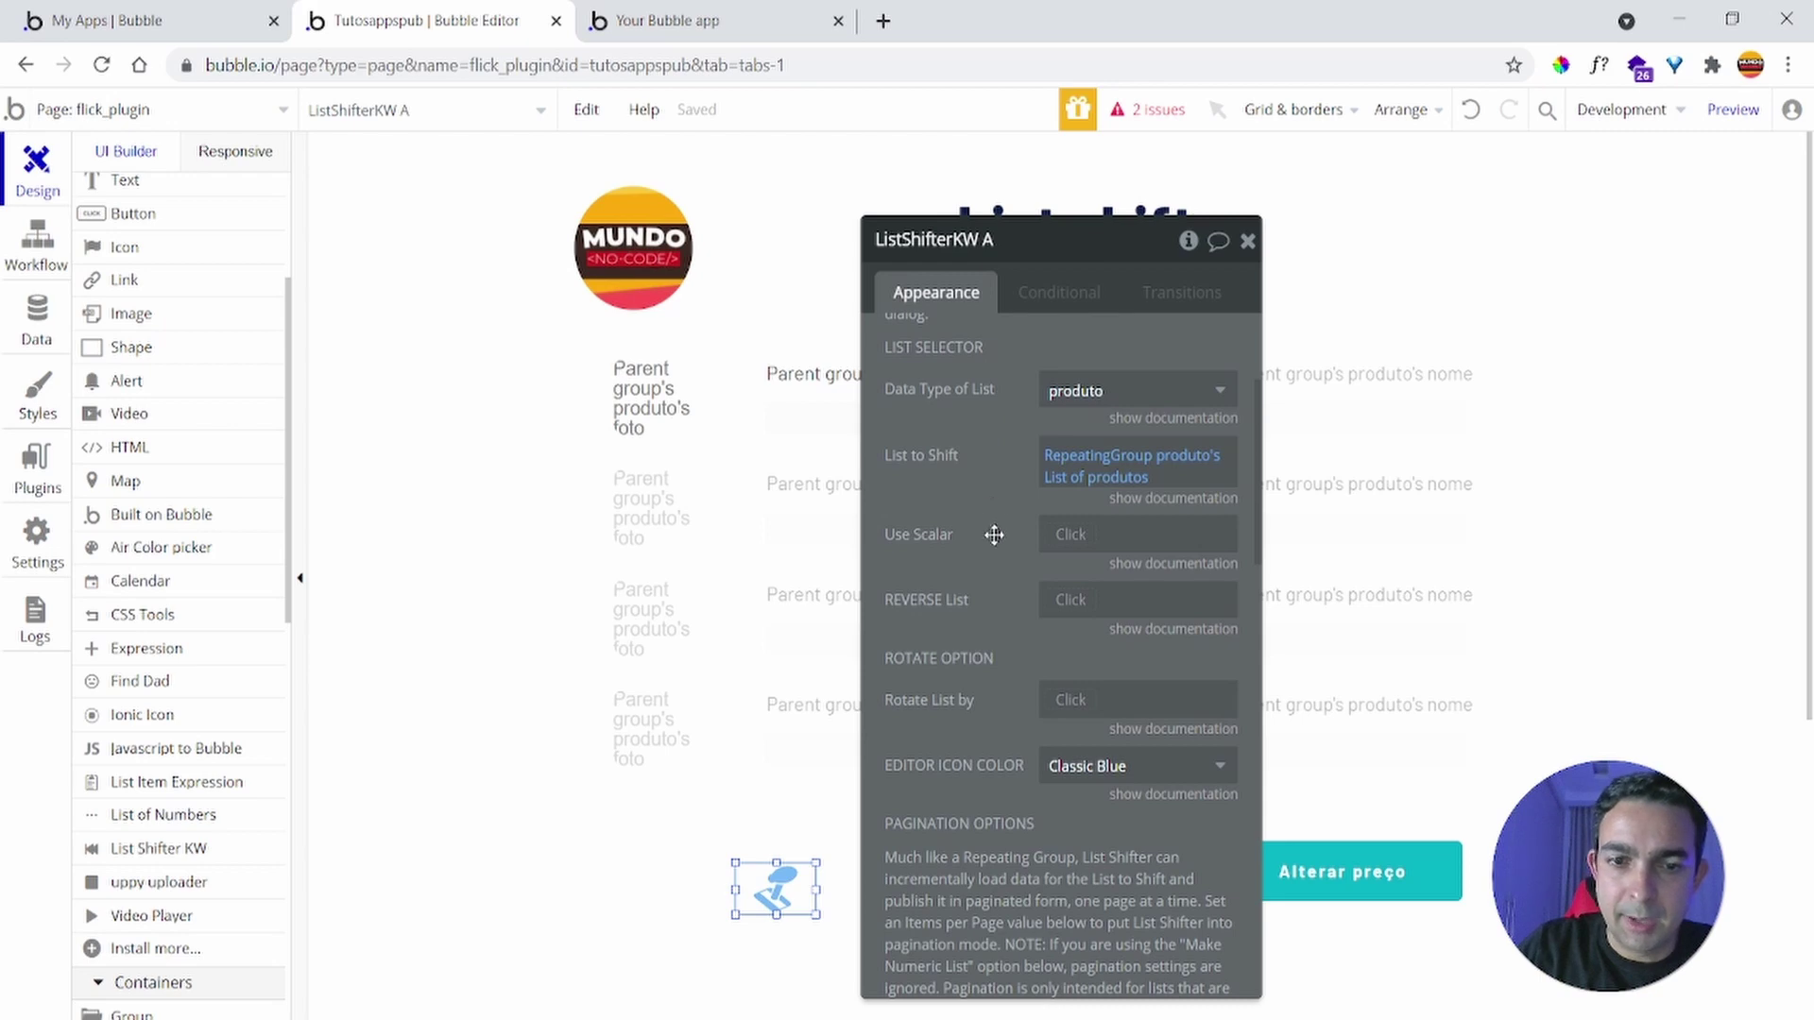
pyautogui.scroll(-7, 995, 503)
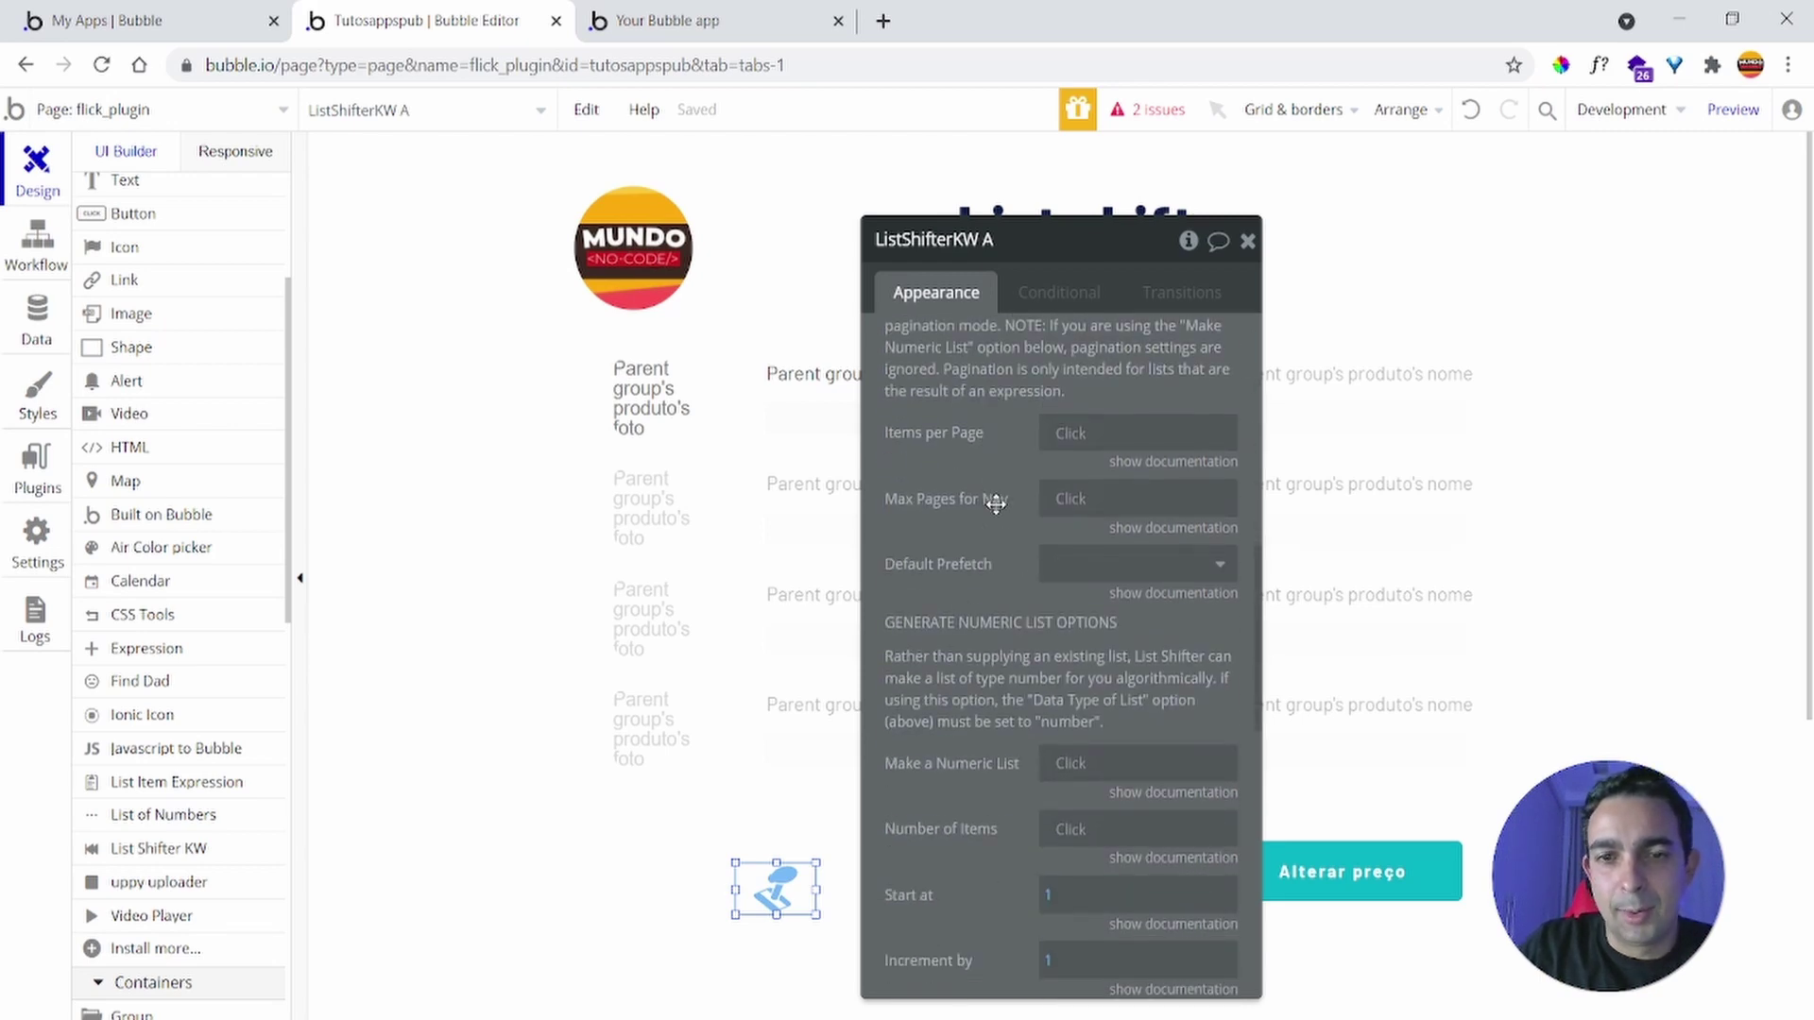
pyautogui.scroll(-5, 996, 504)
pyautogui.scroll(9, 995, 503)
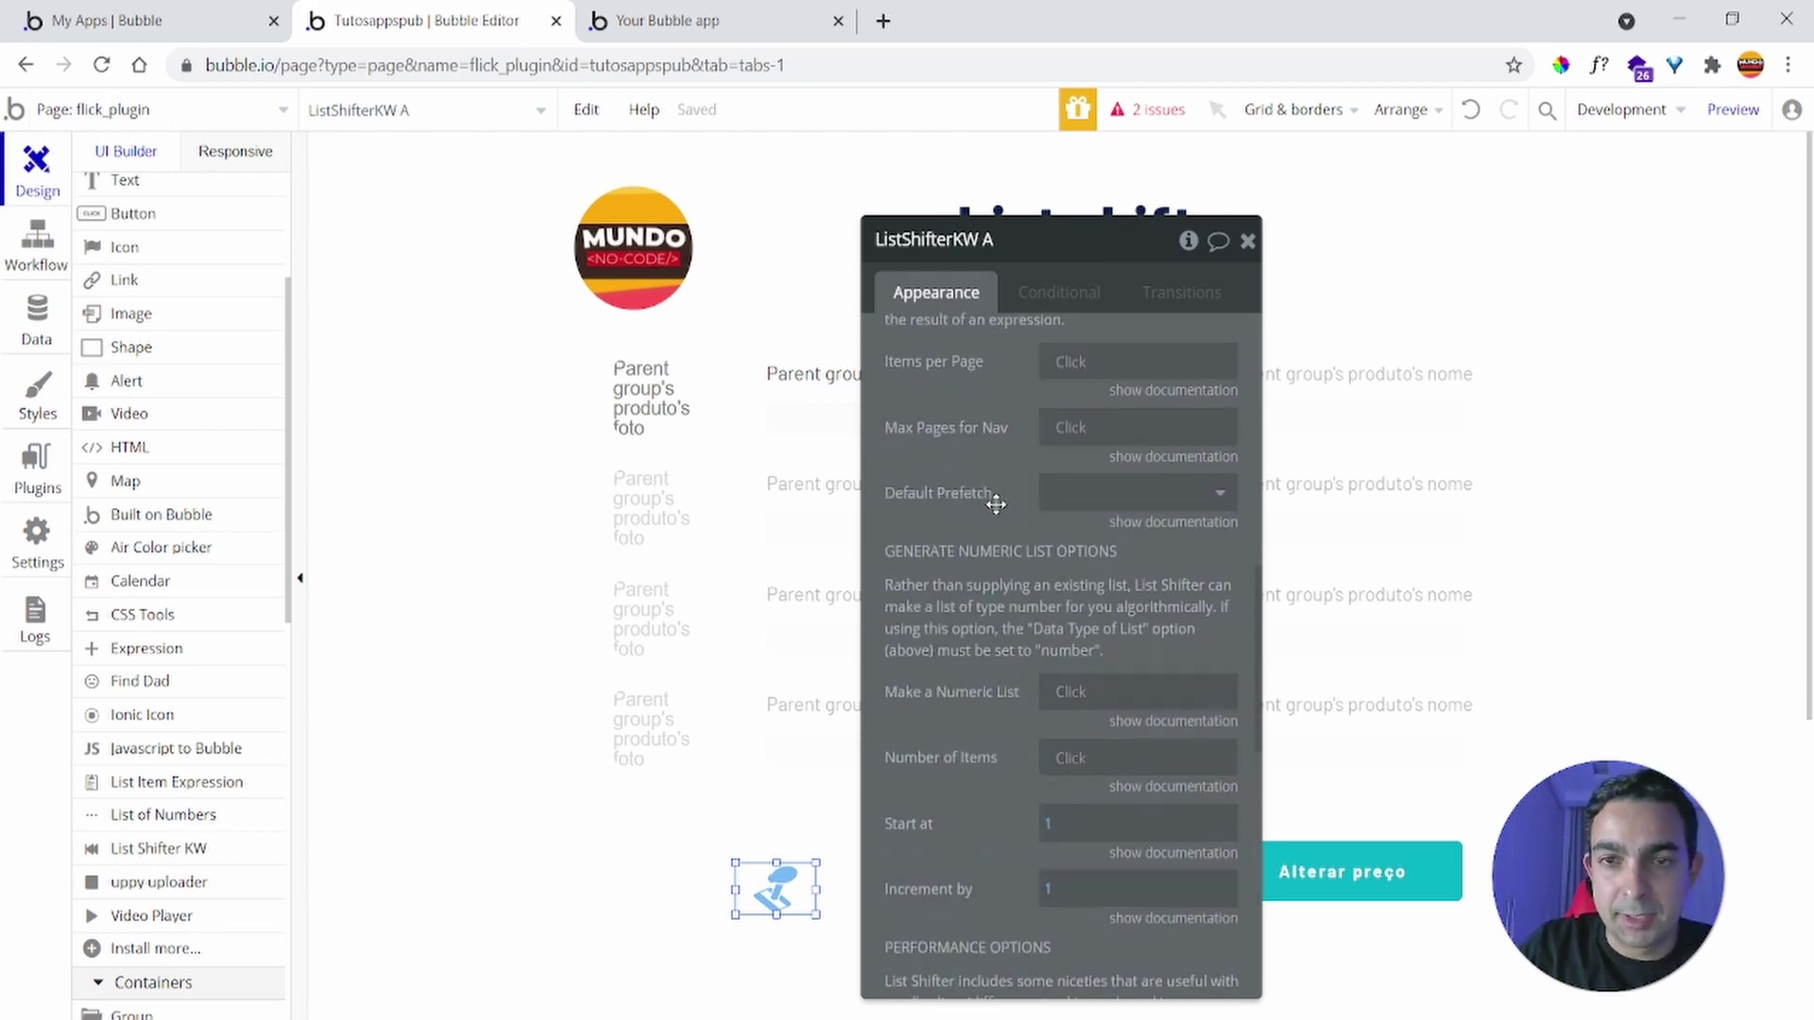
pyautogui.scroll(6, 995, 503)
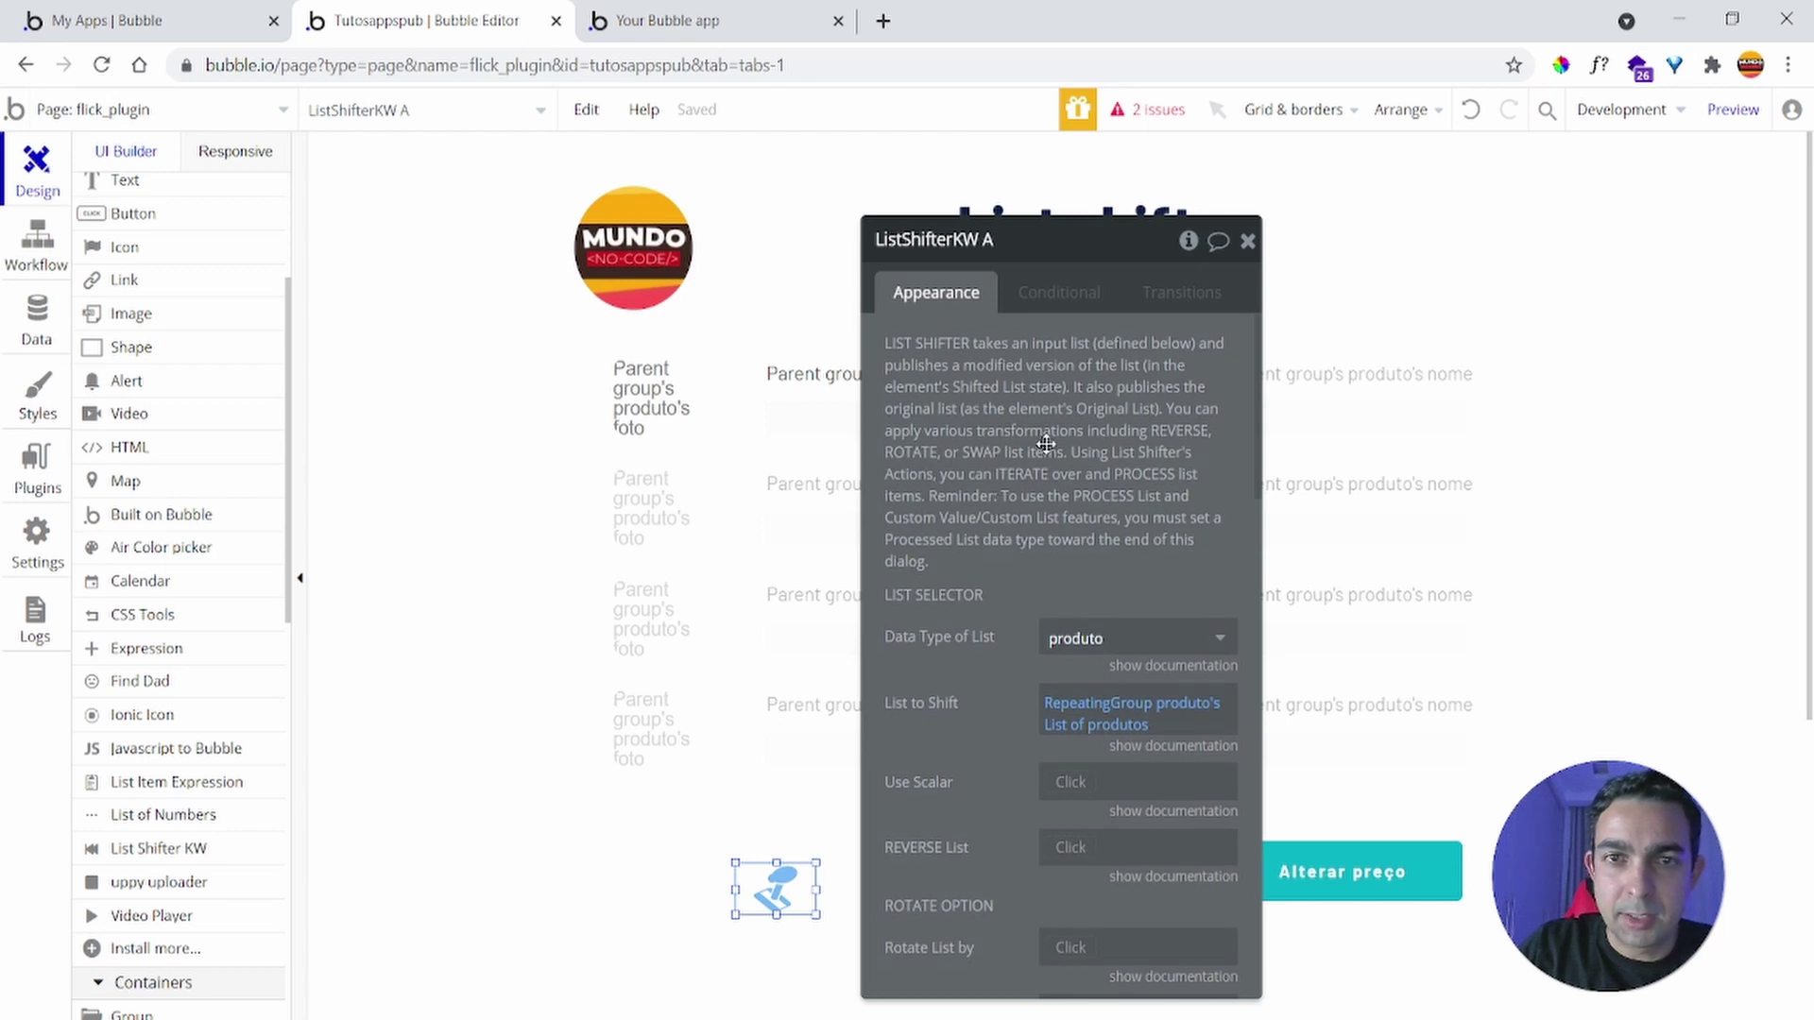
pyautogui.scroll(-1, 1057, 458)
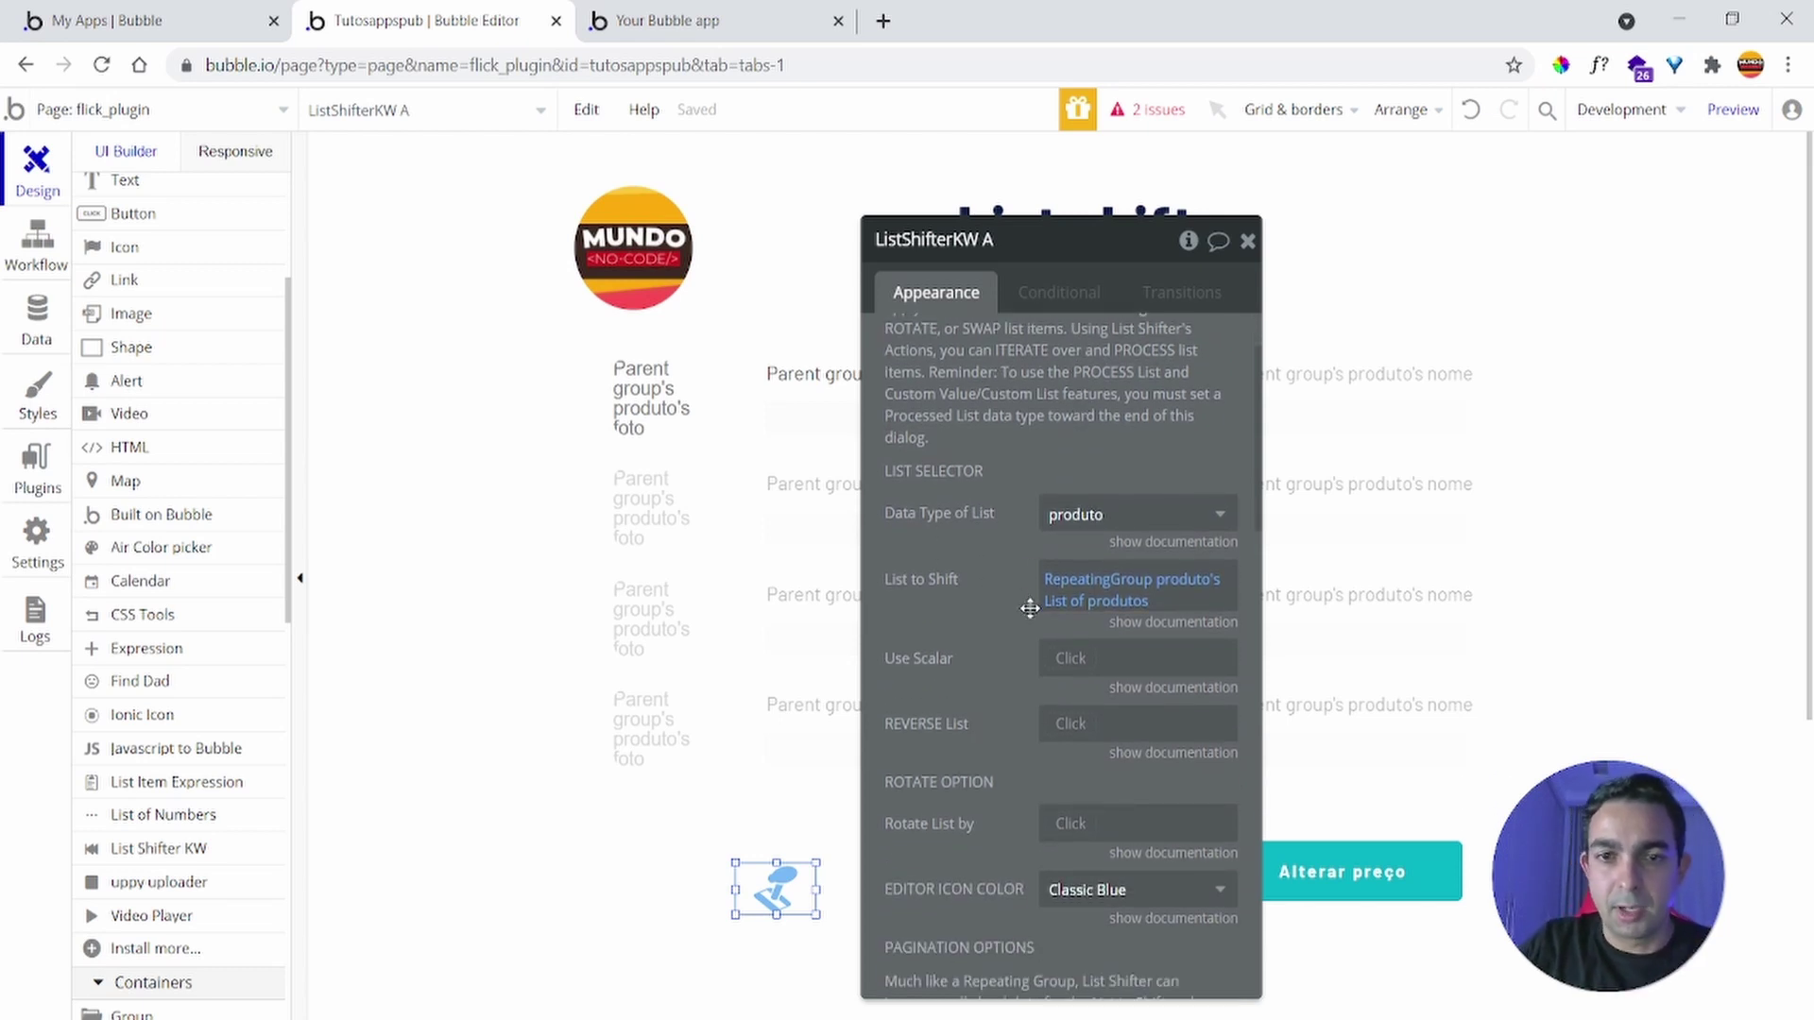
pyautogui.moveTo(1116, 590)
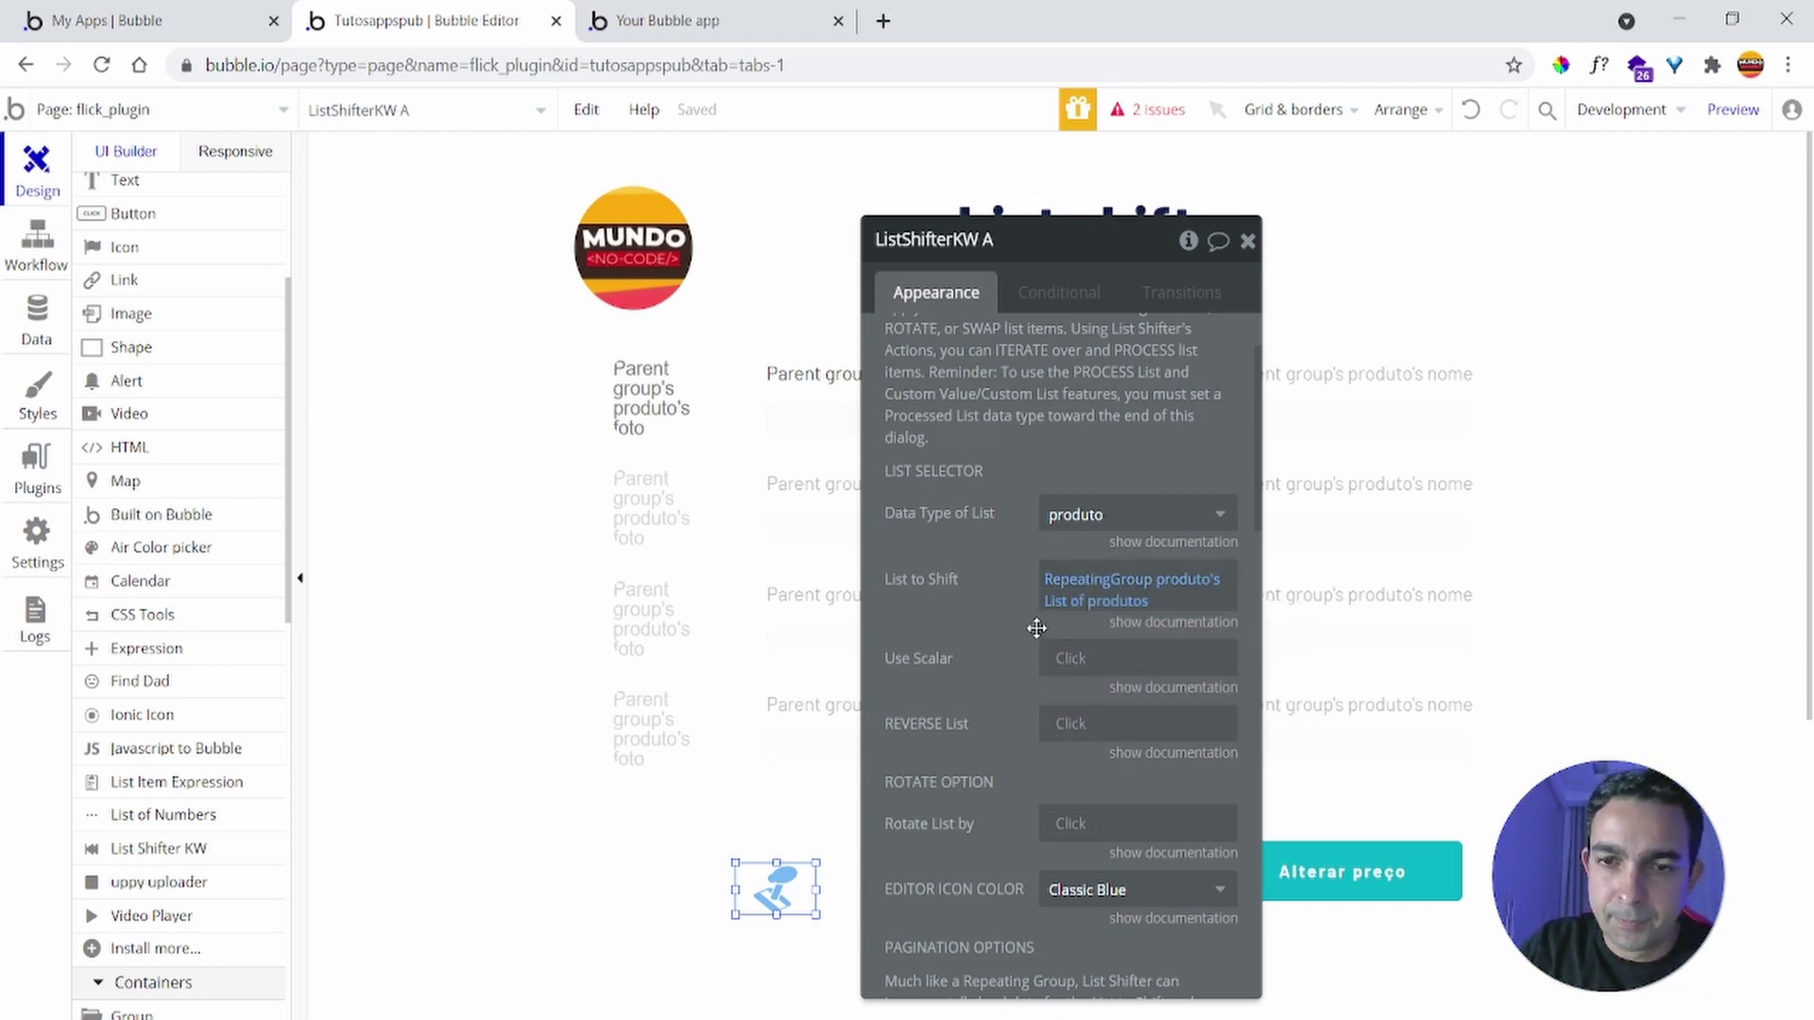
pyautogui.click(1247, 240)
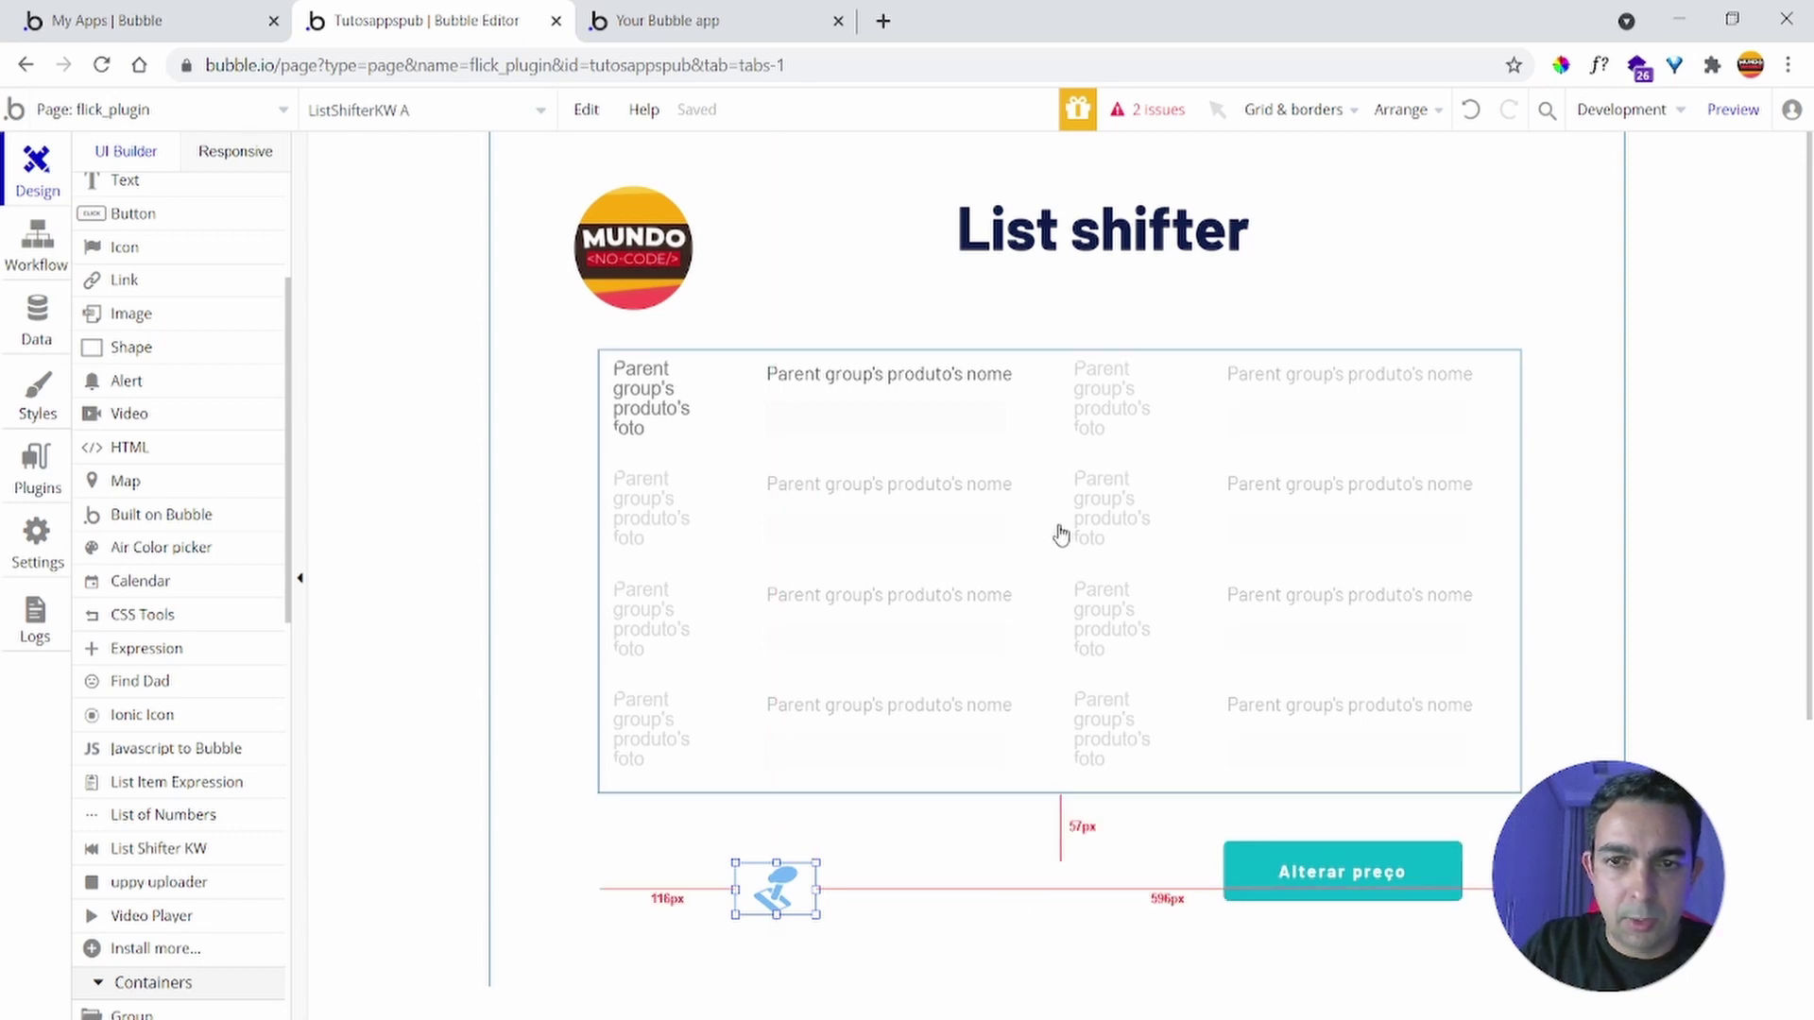
# Open the Alterar preço button's workflow and inspect its BEGIN ITERATE ListShifterKW A action
pyautogui.click(1337, 859)
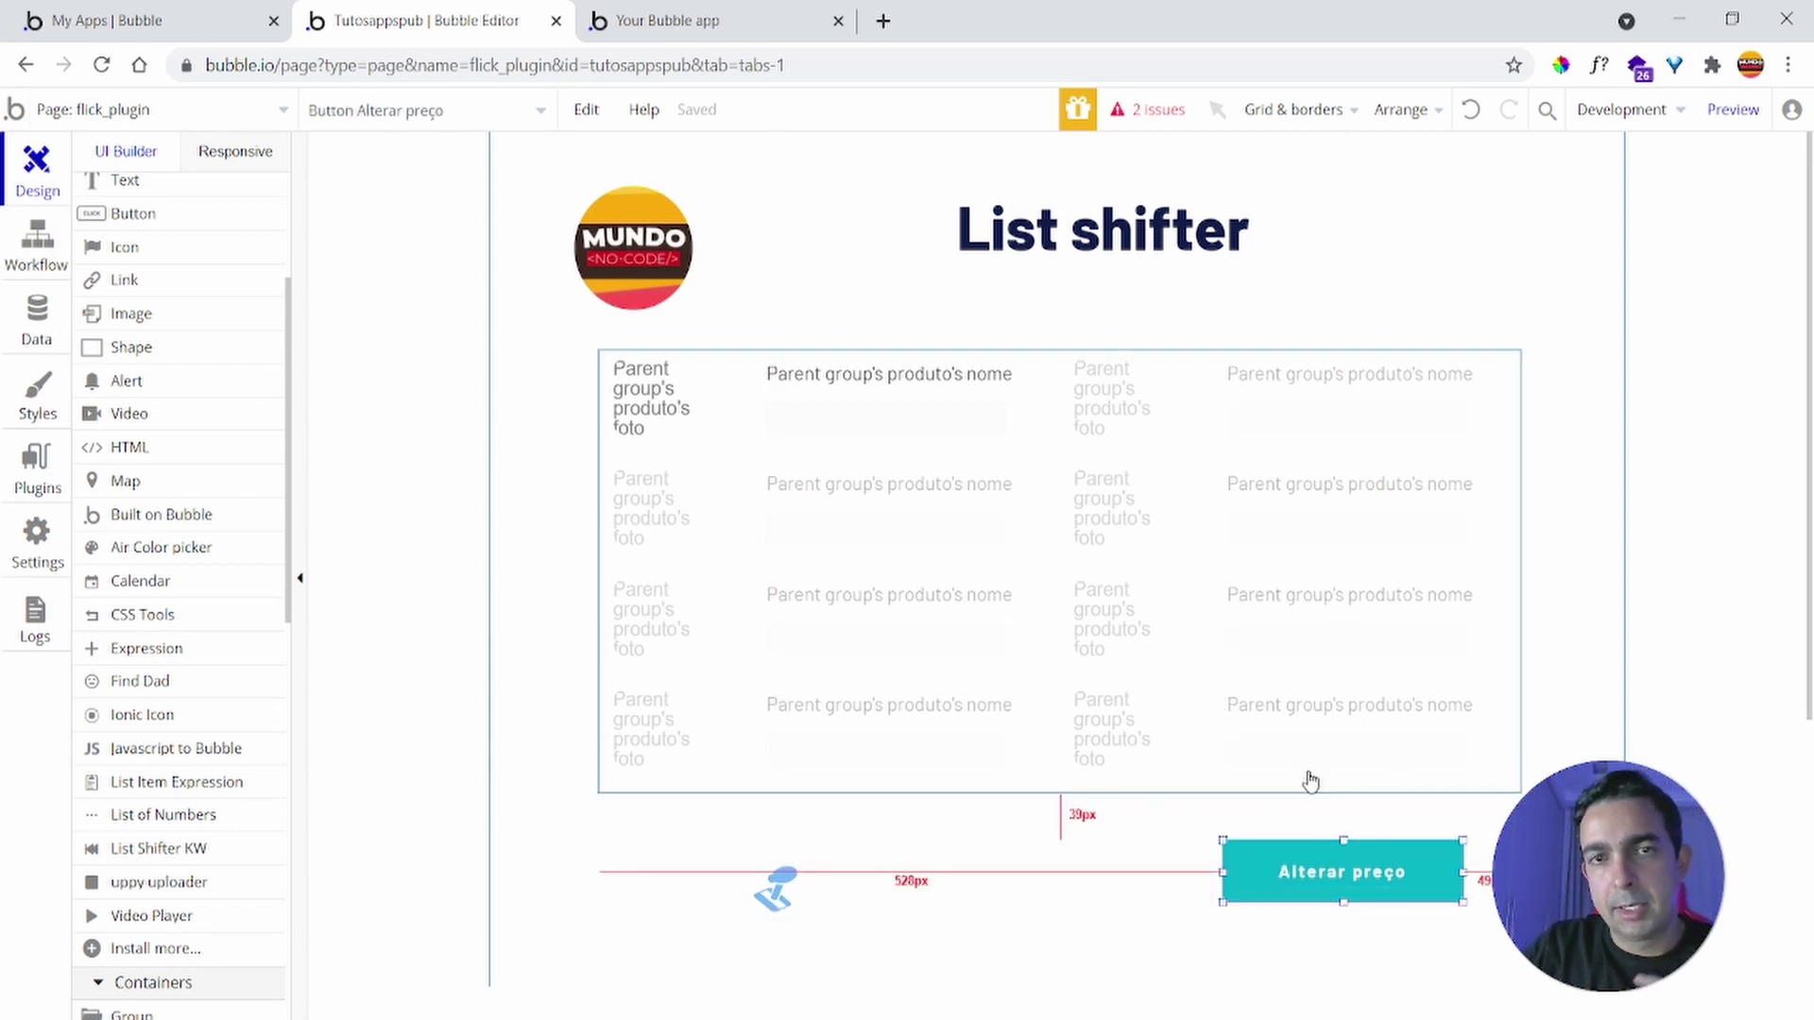
pyautogui.doubleClick(1342, 851)
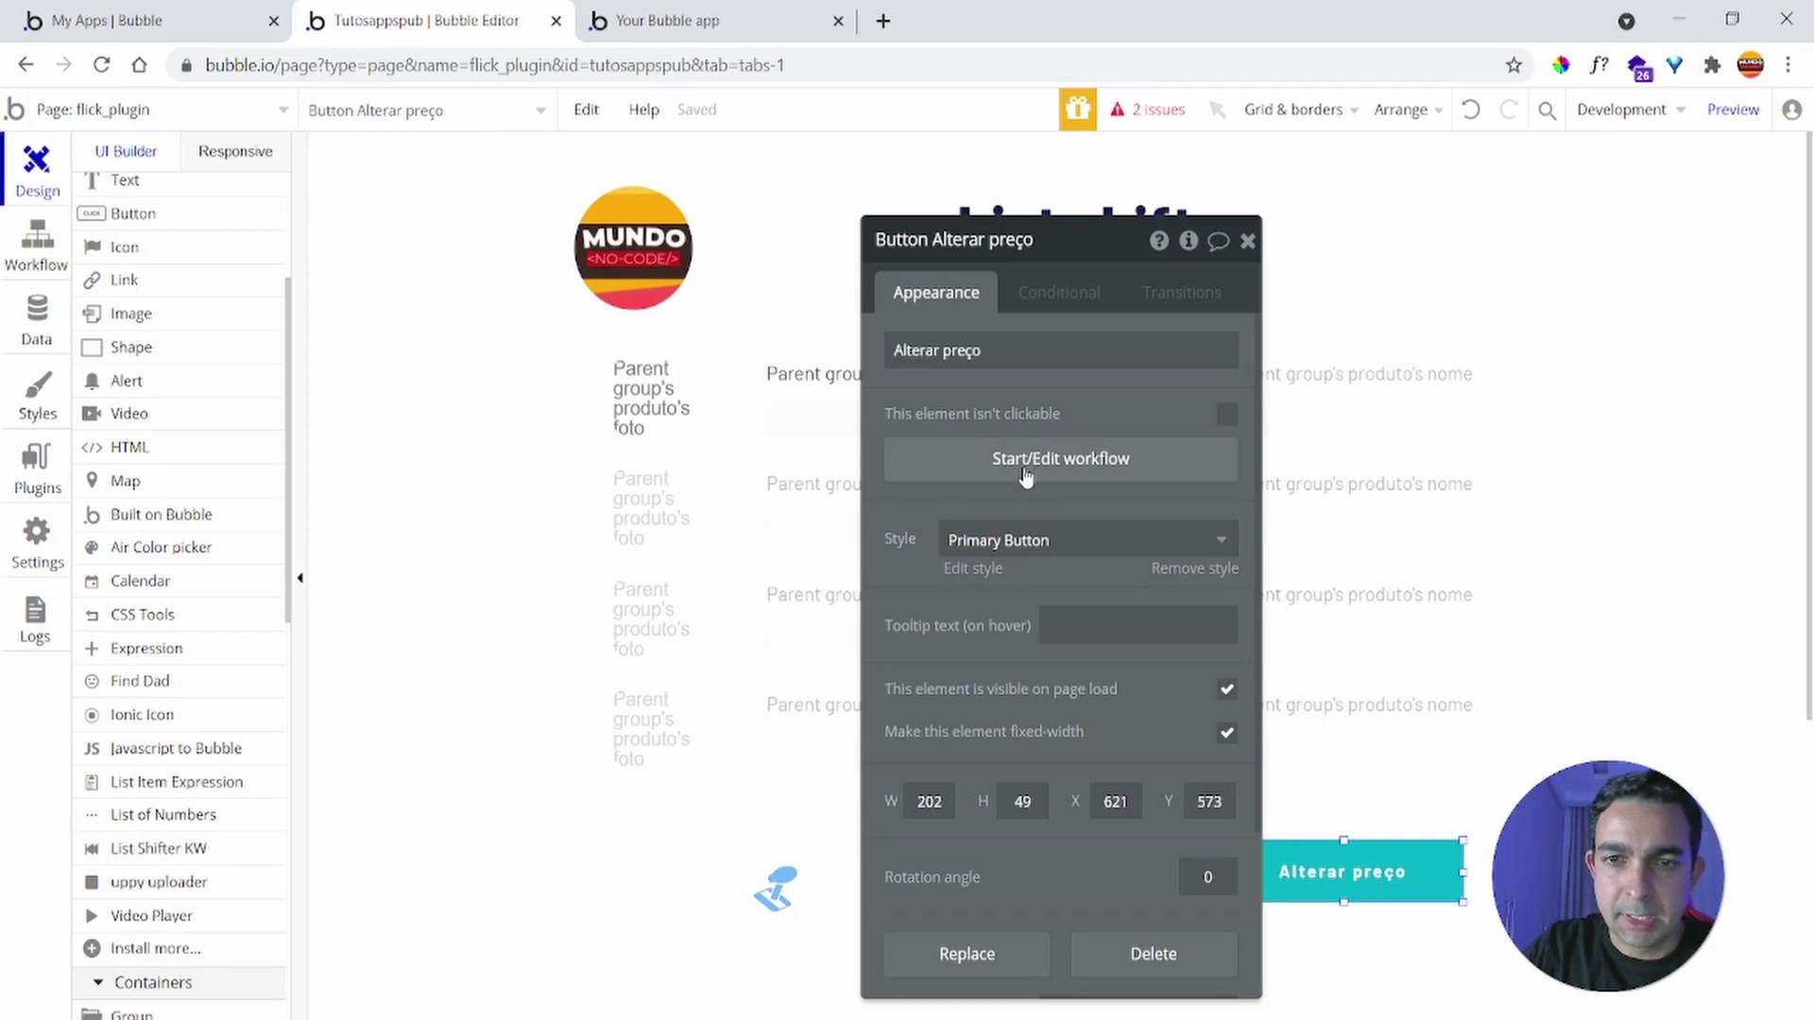
pyautogui.click(1026, 461)
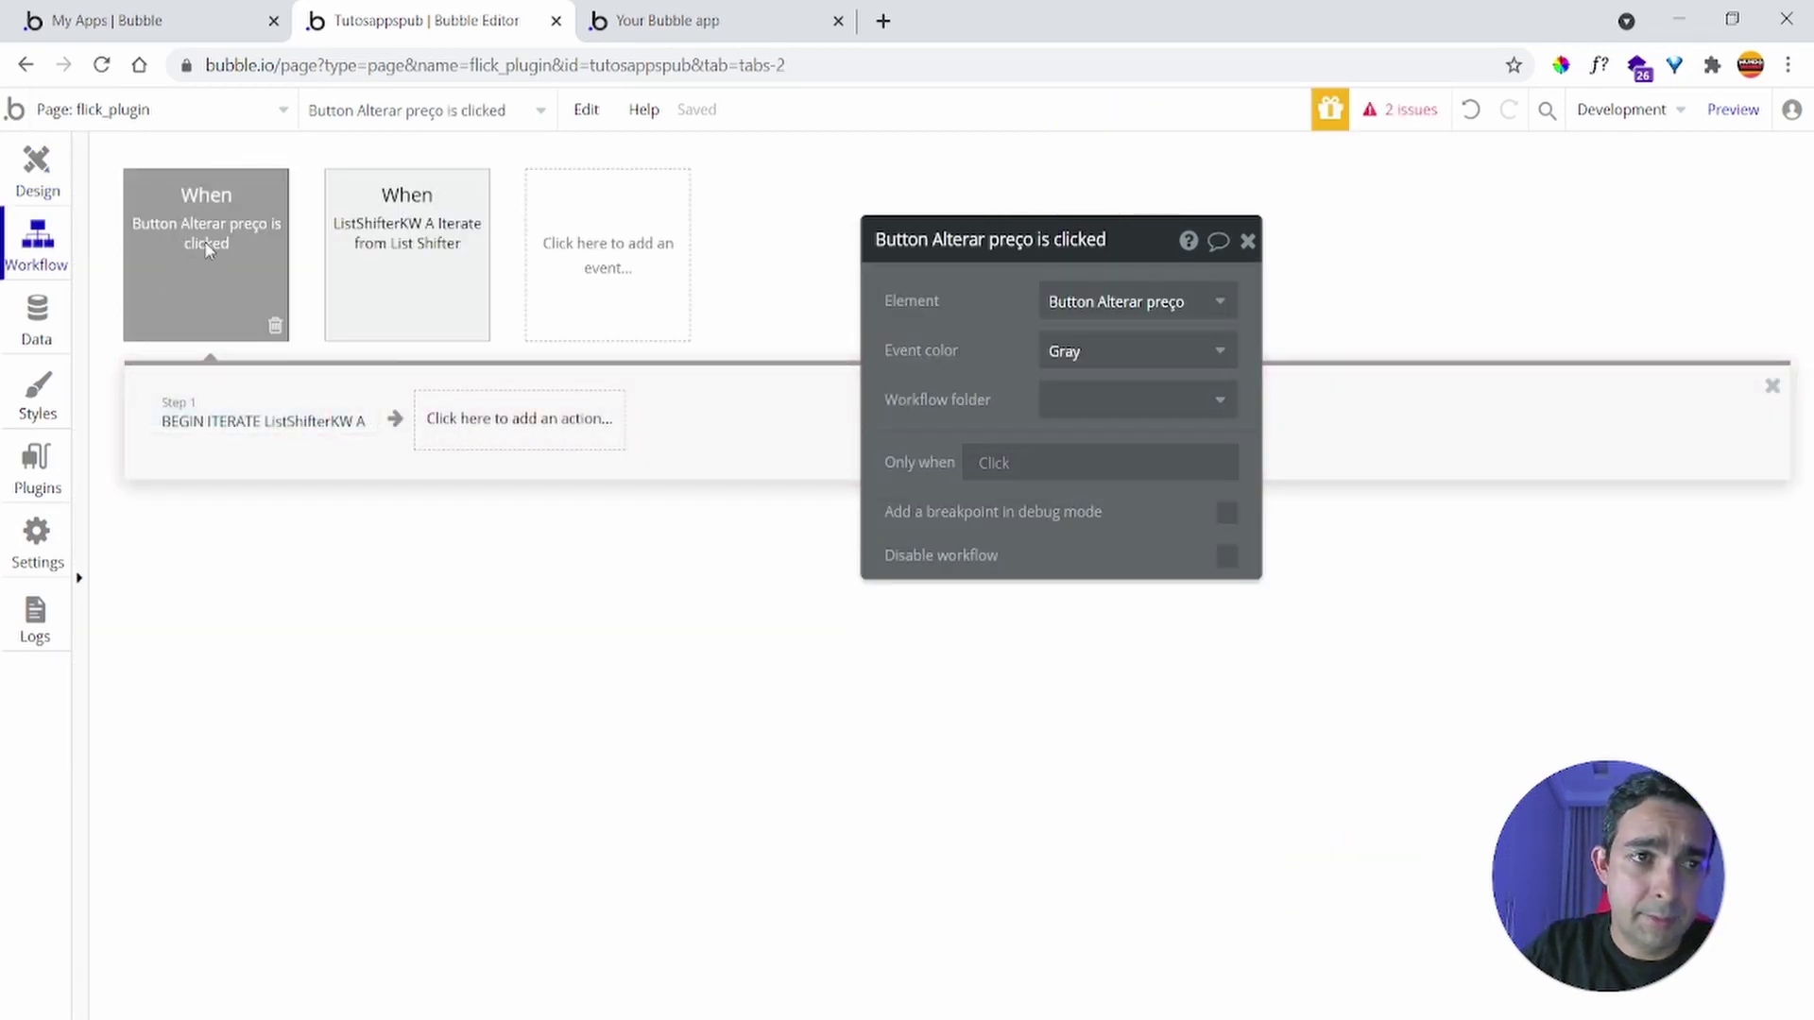
pyautogui.click(248, 424)
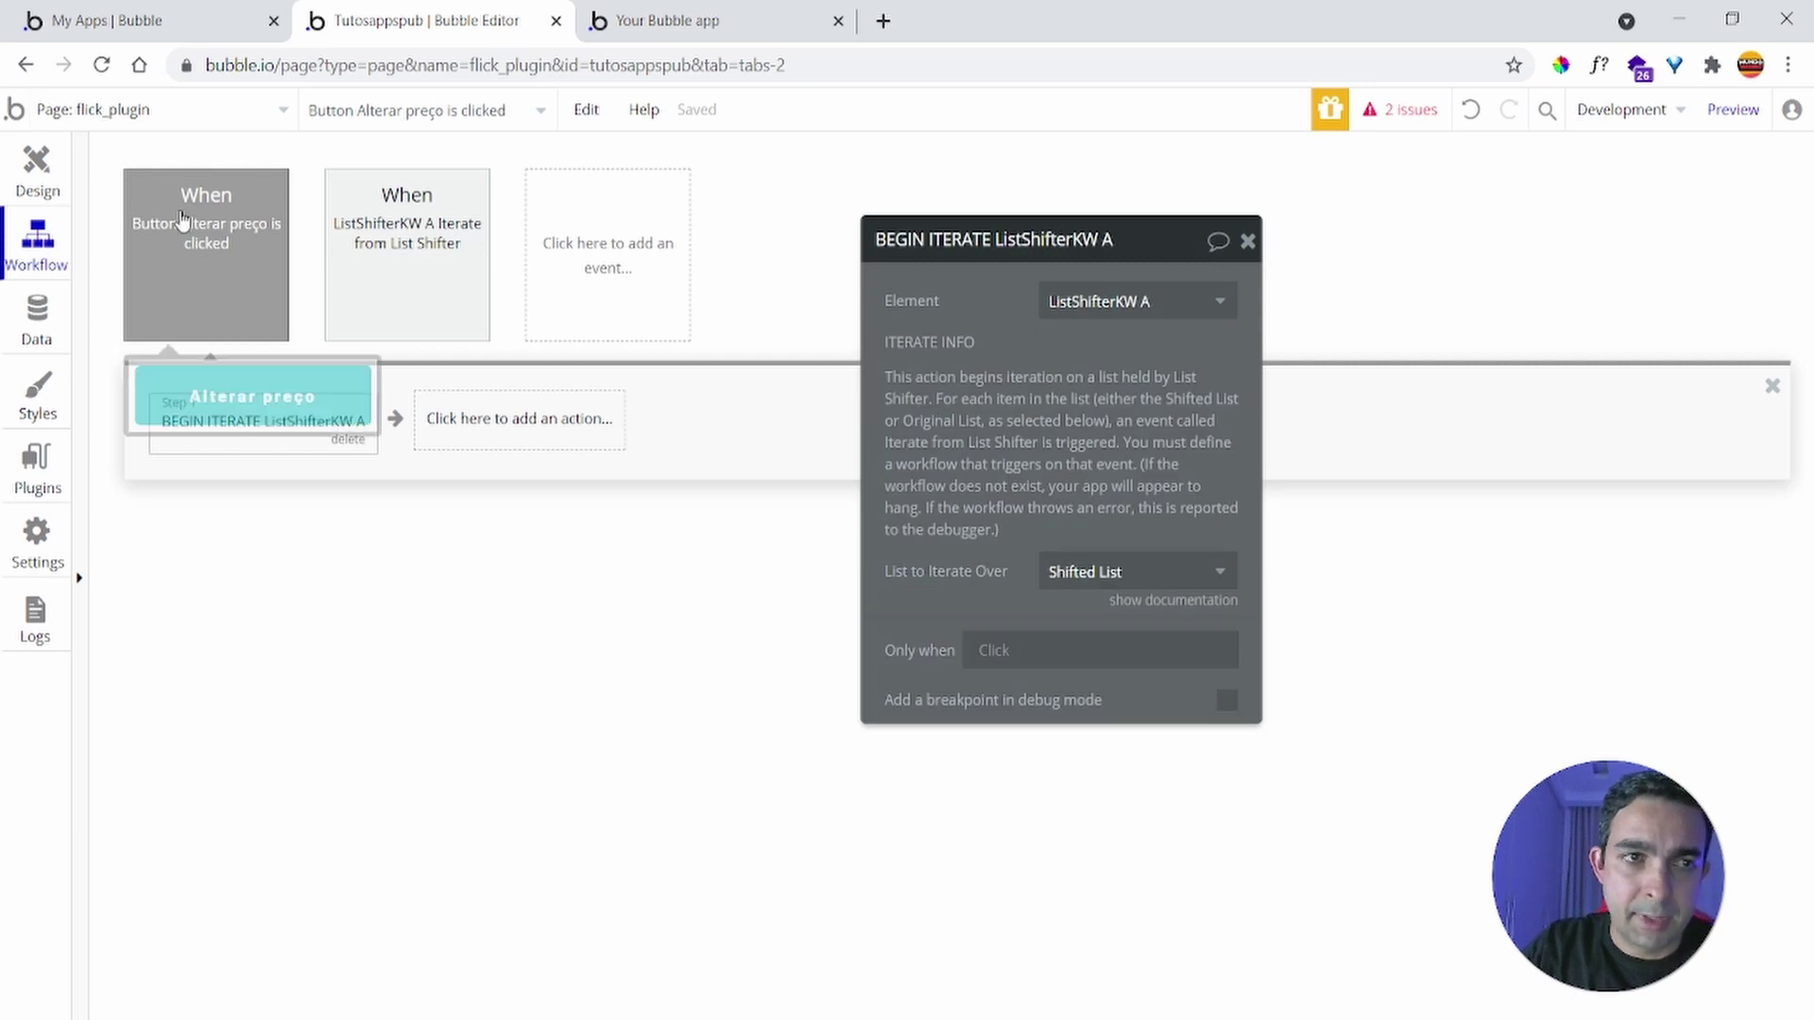
# Look through the List Shifter KW element actions available to add to the Alterar preço button's workflow
pyautogui.click(550, 435)
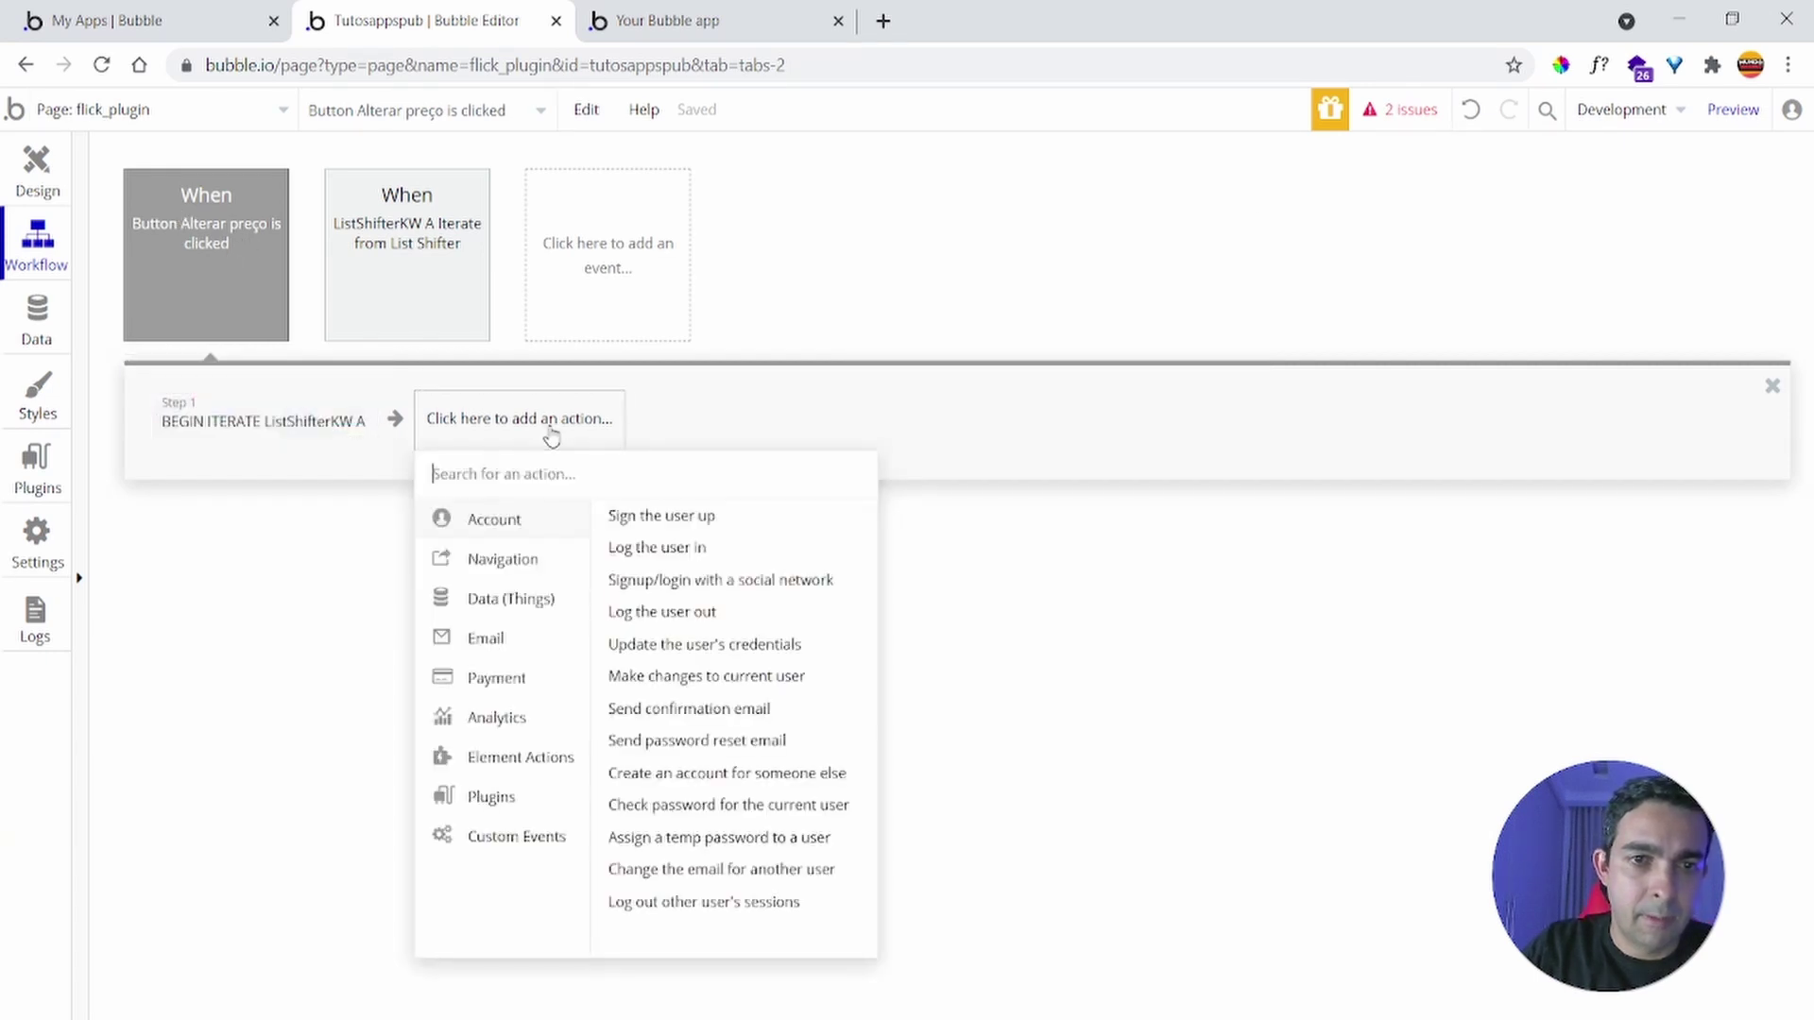
pyautogui.moveTo(555, 763)
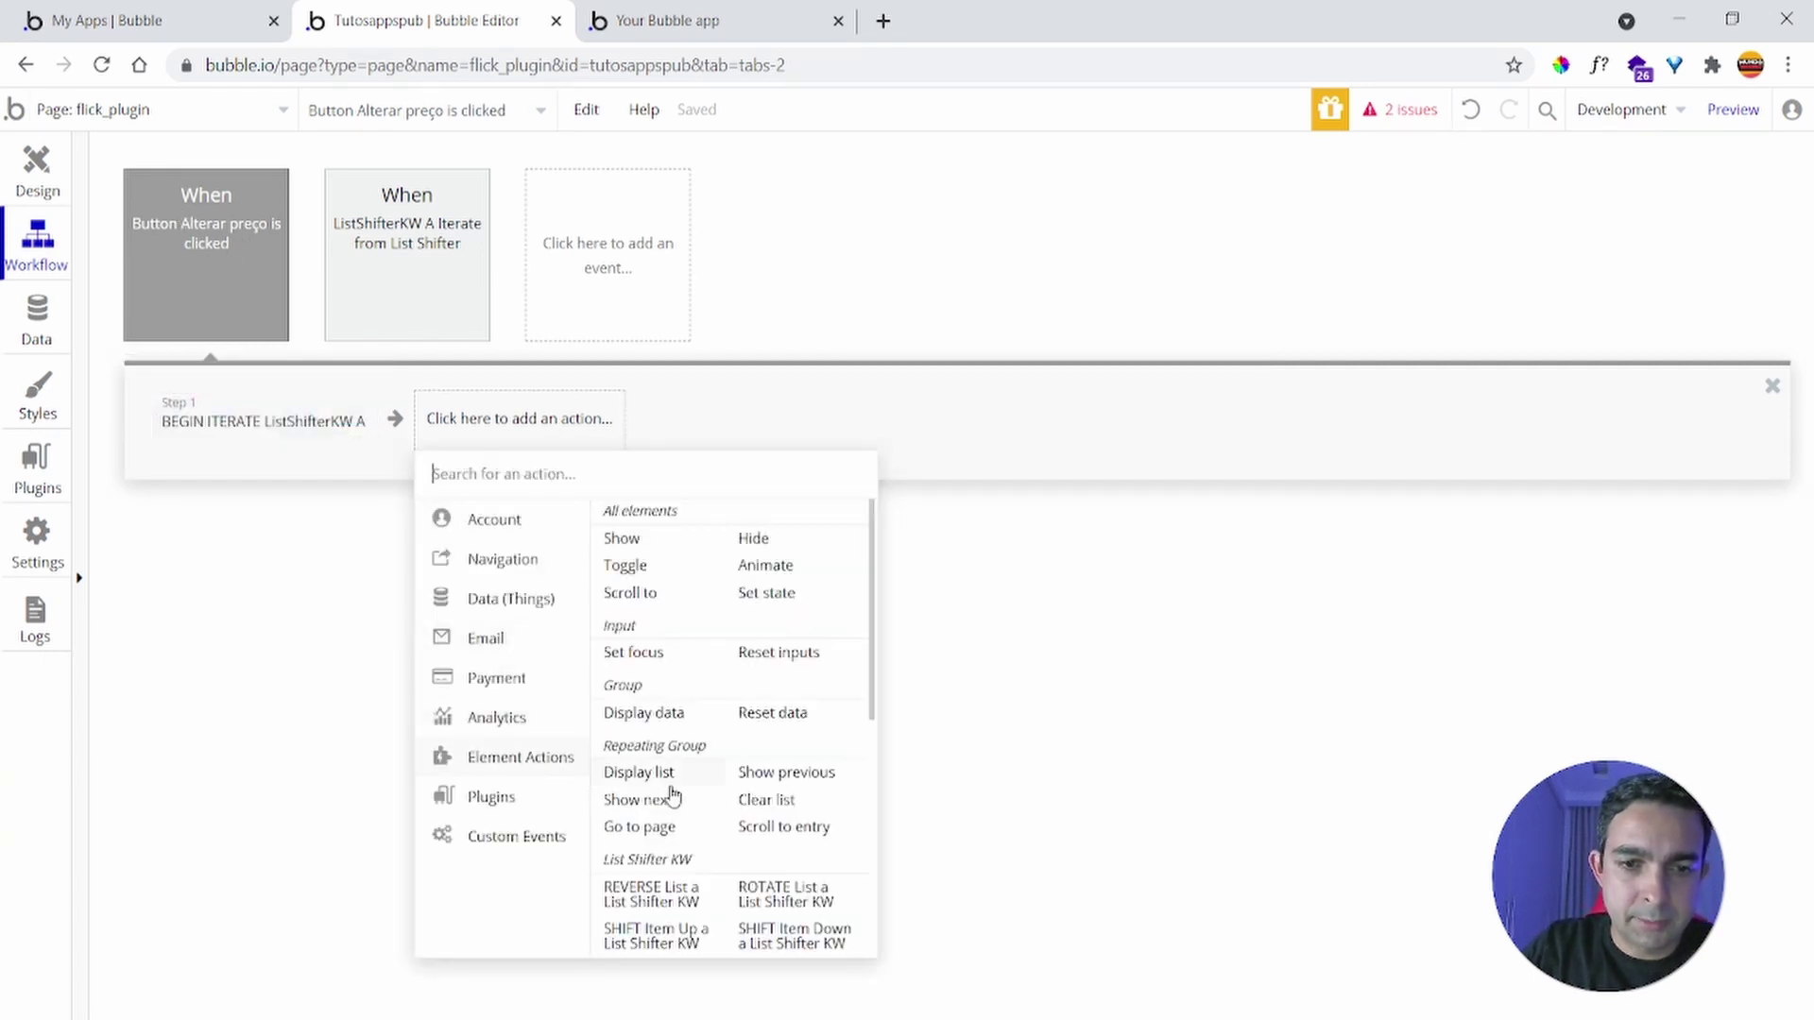
pyautogui.scroll(-3, 671, 784)
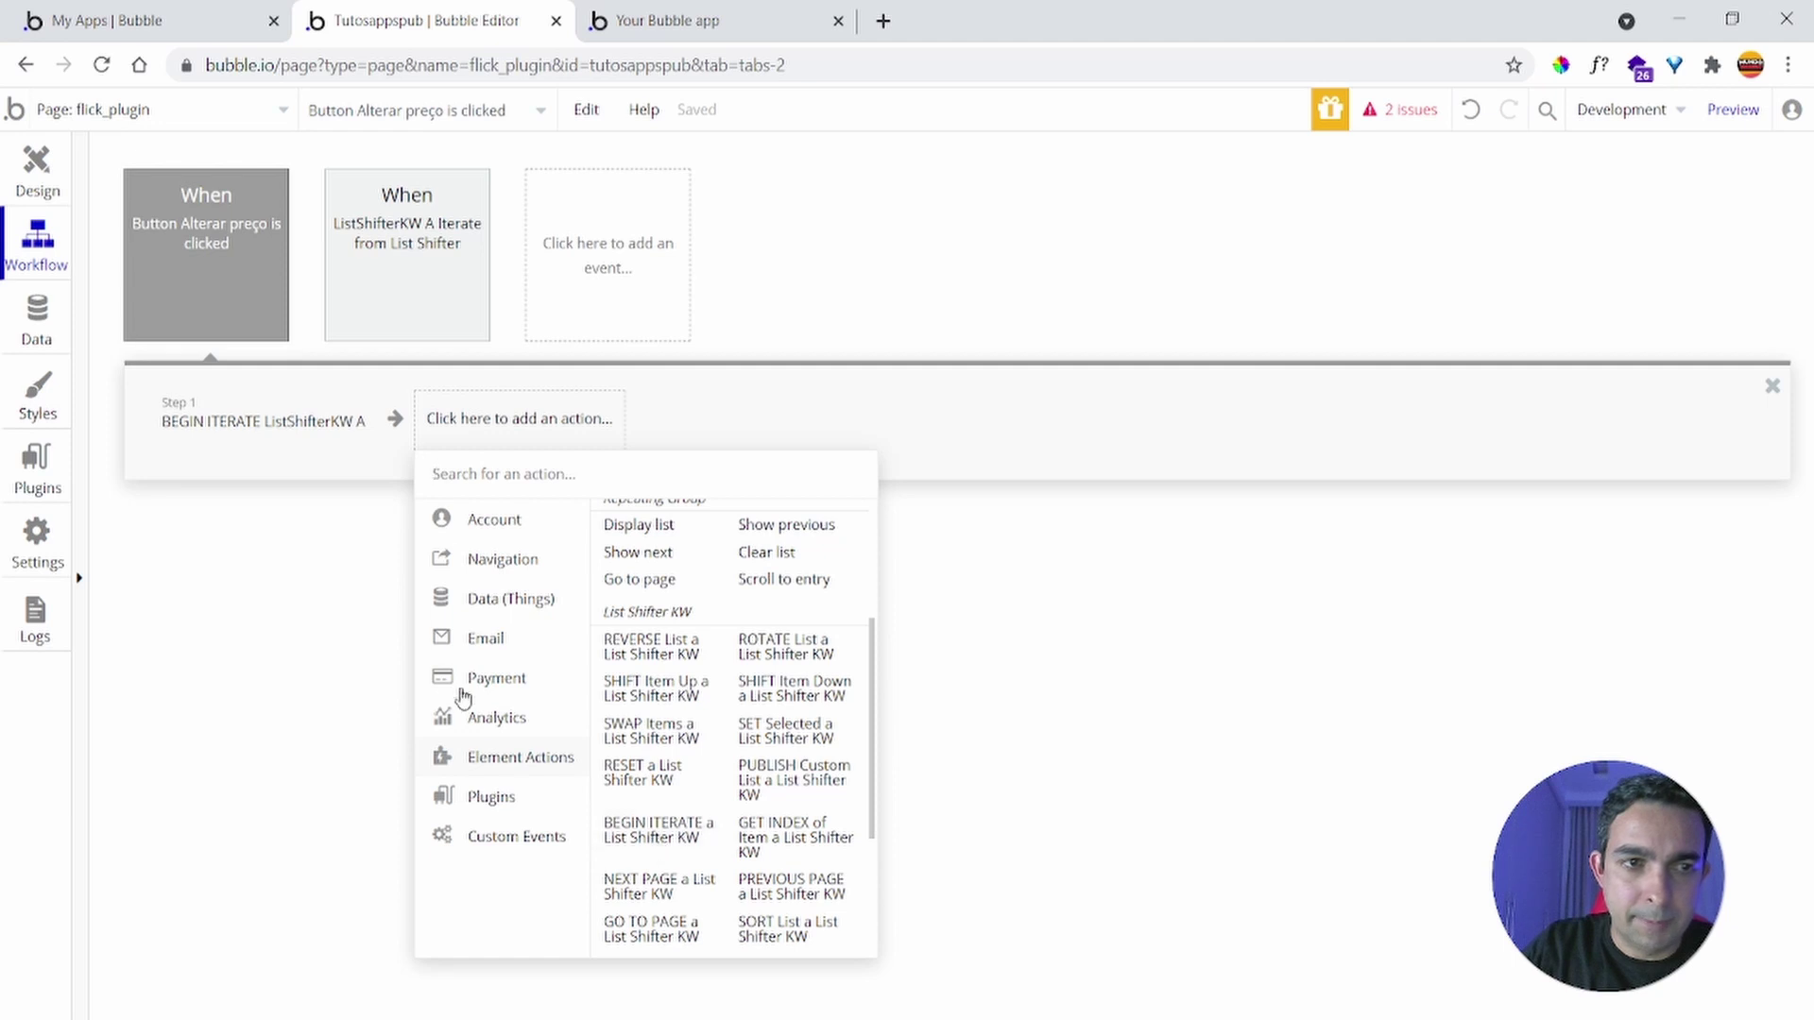
# Check the element chosen in the BEGIN ITERATE action against the ListShifterKW A element in the page design
pyautogui.click(198, 422)
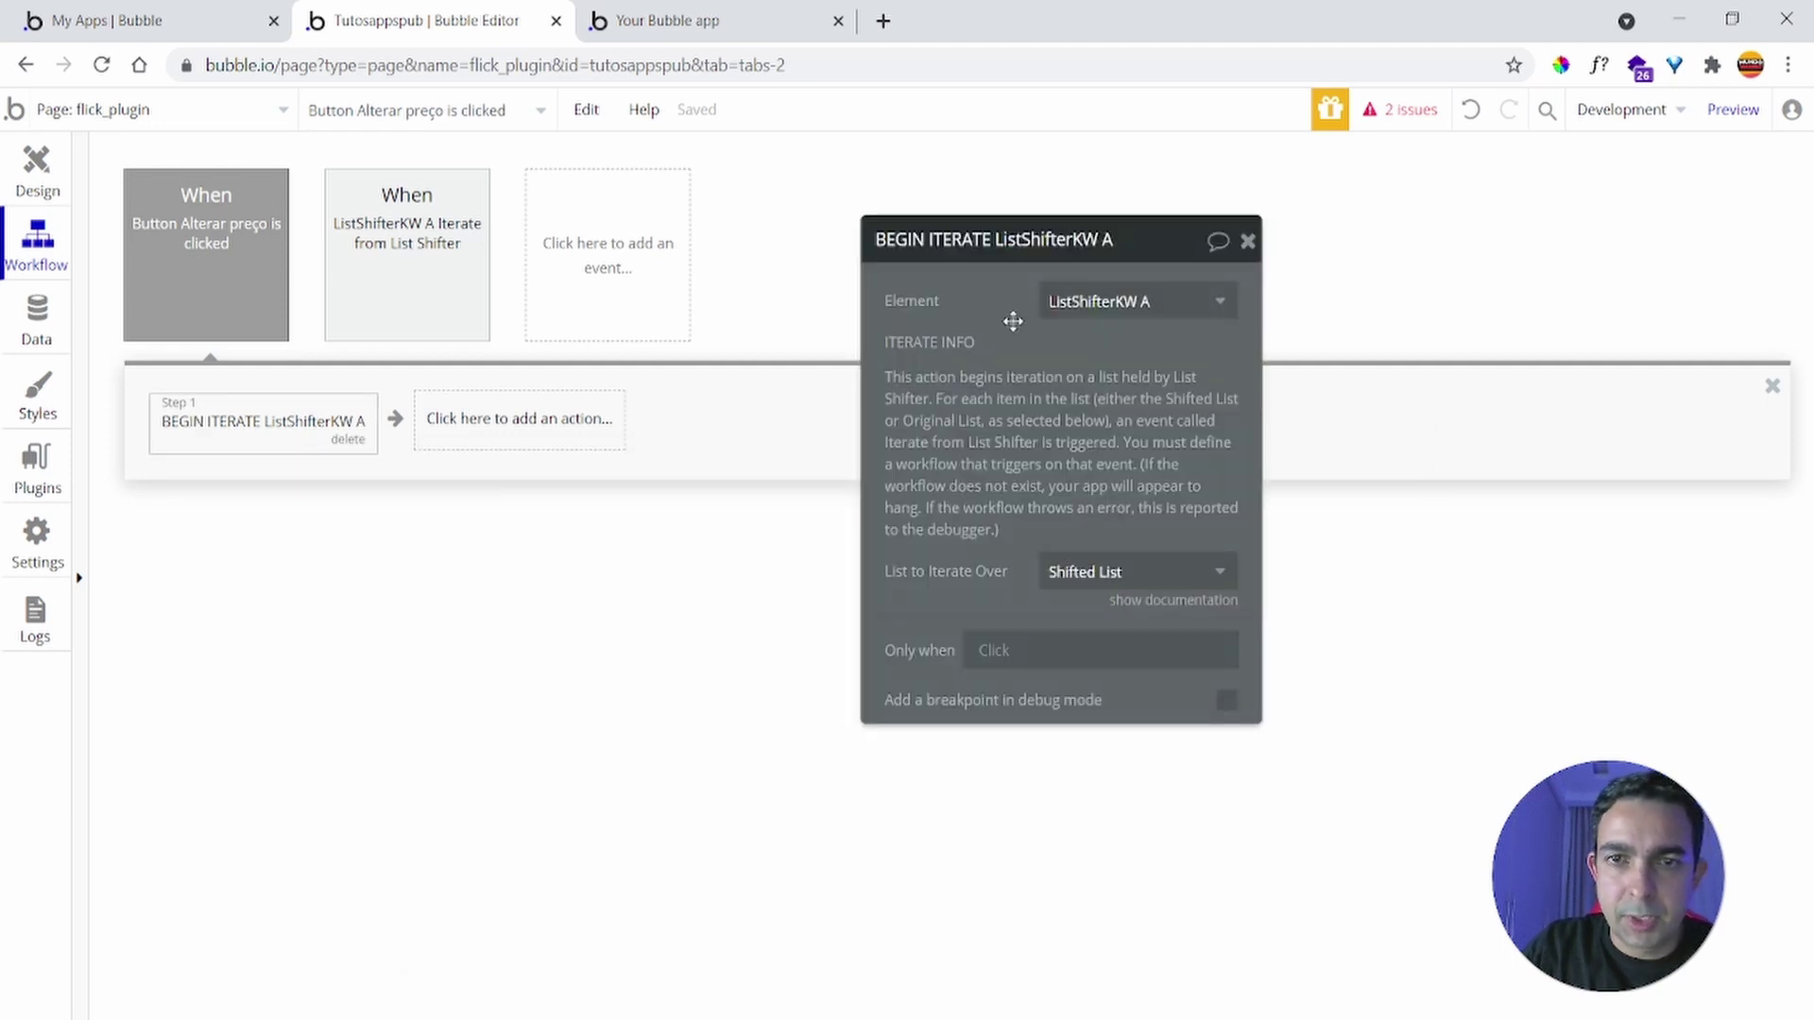
pyautogui.click(1063, 303)
pyautogui.press('Return')
pyautogui.click(35, 176)
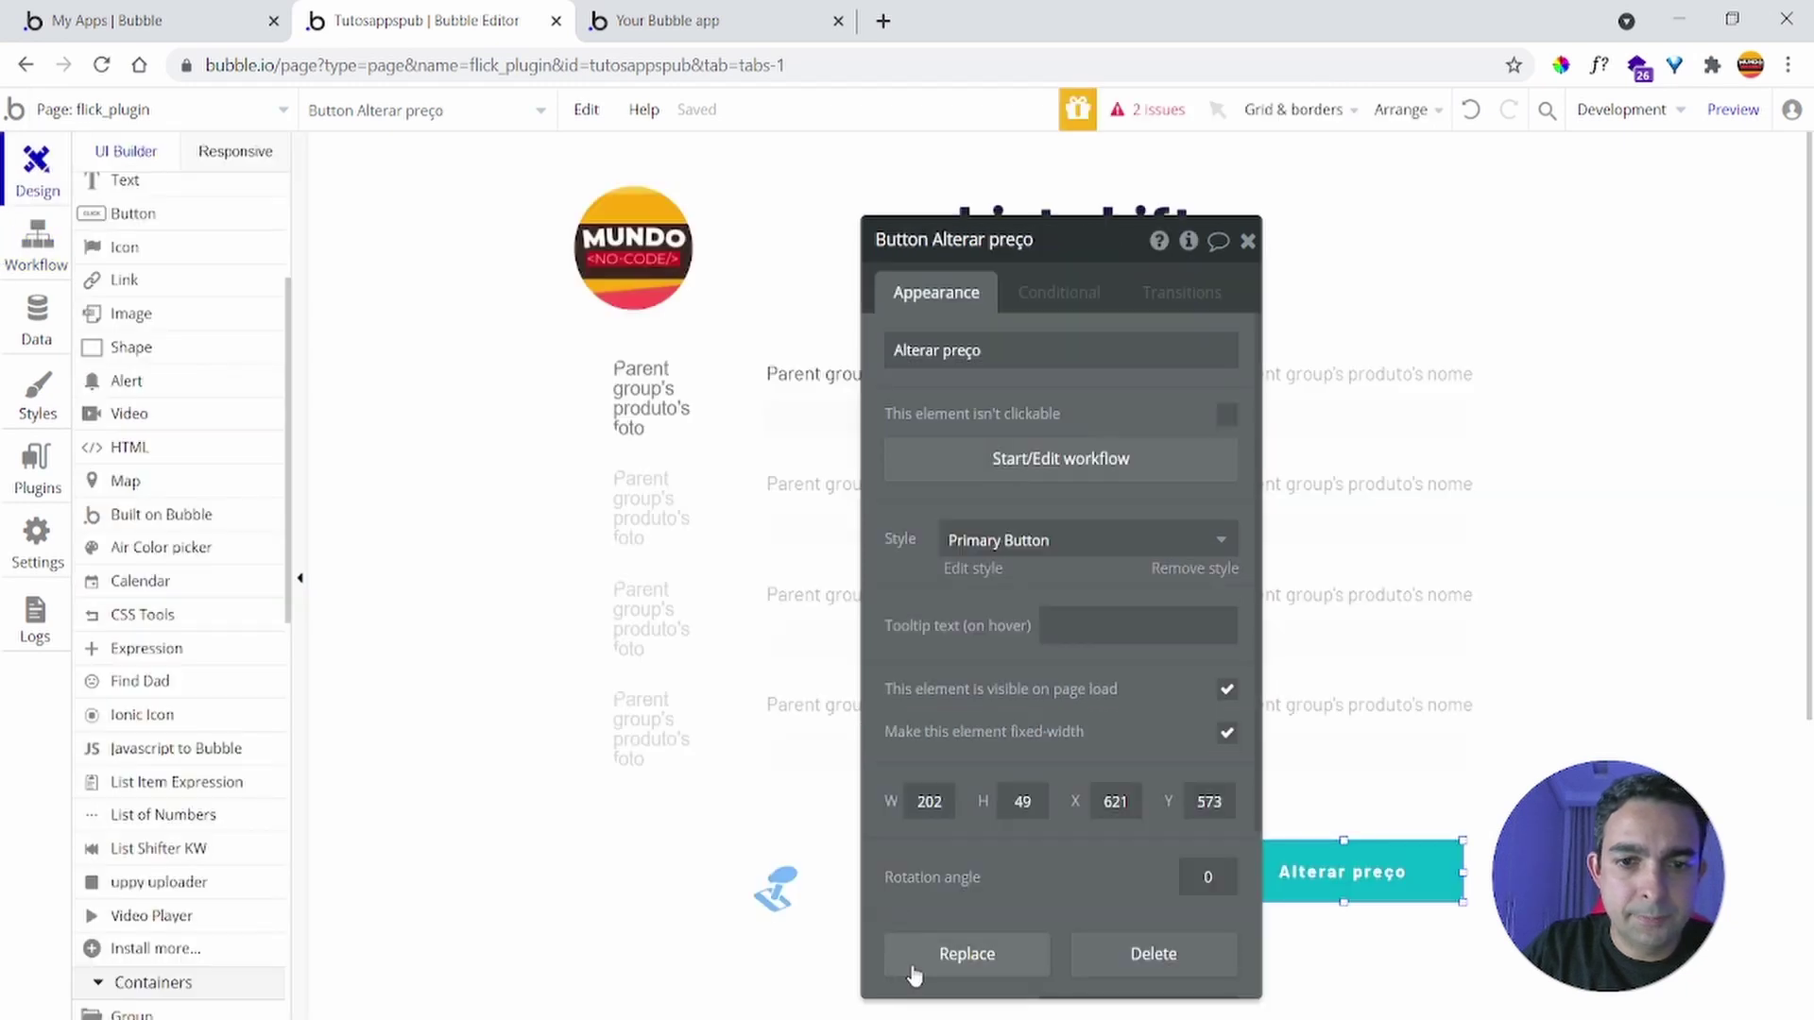
pyautogui.click(780, 880)
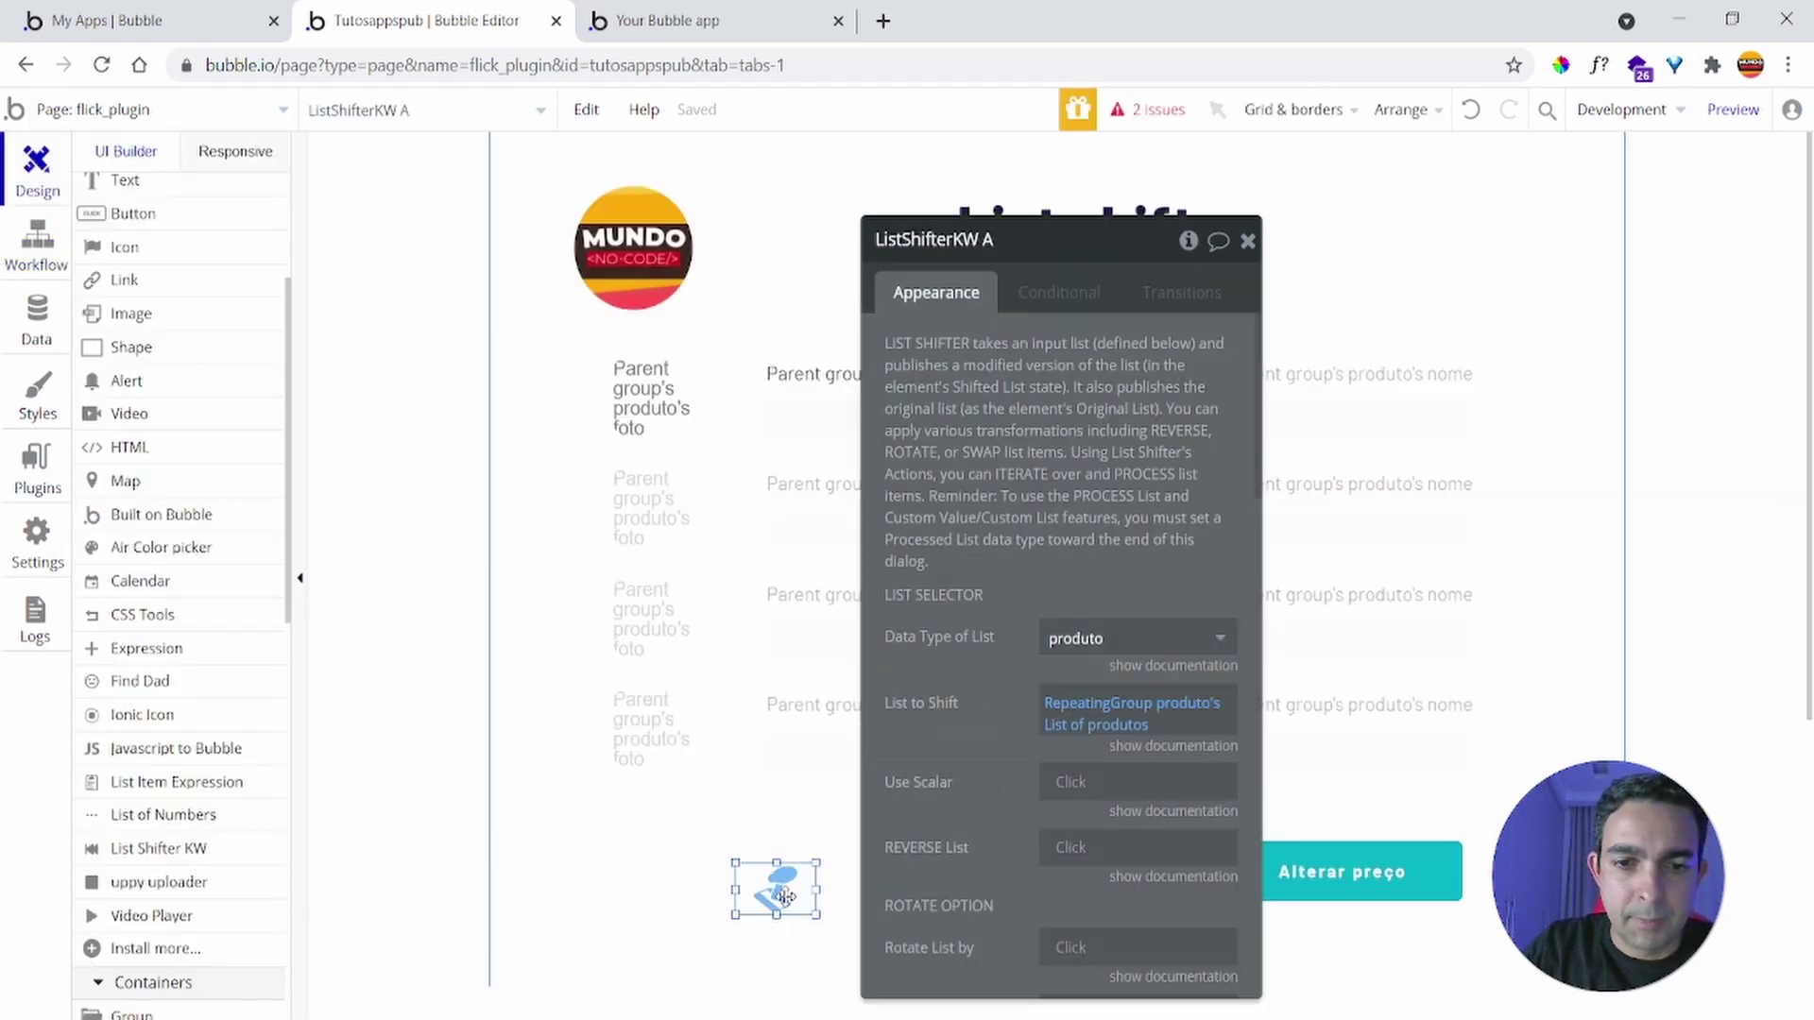
pyautogui.click(36, 248)
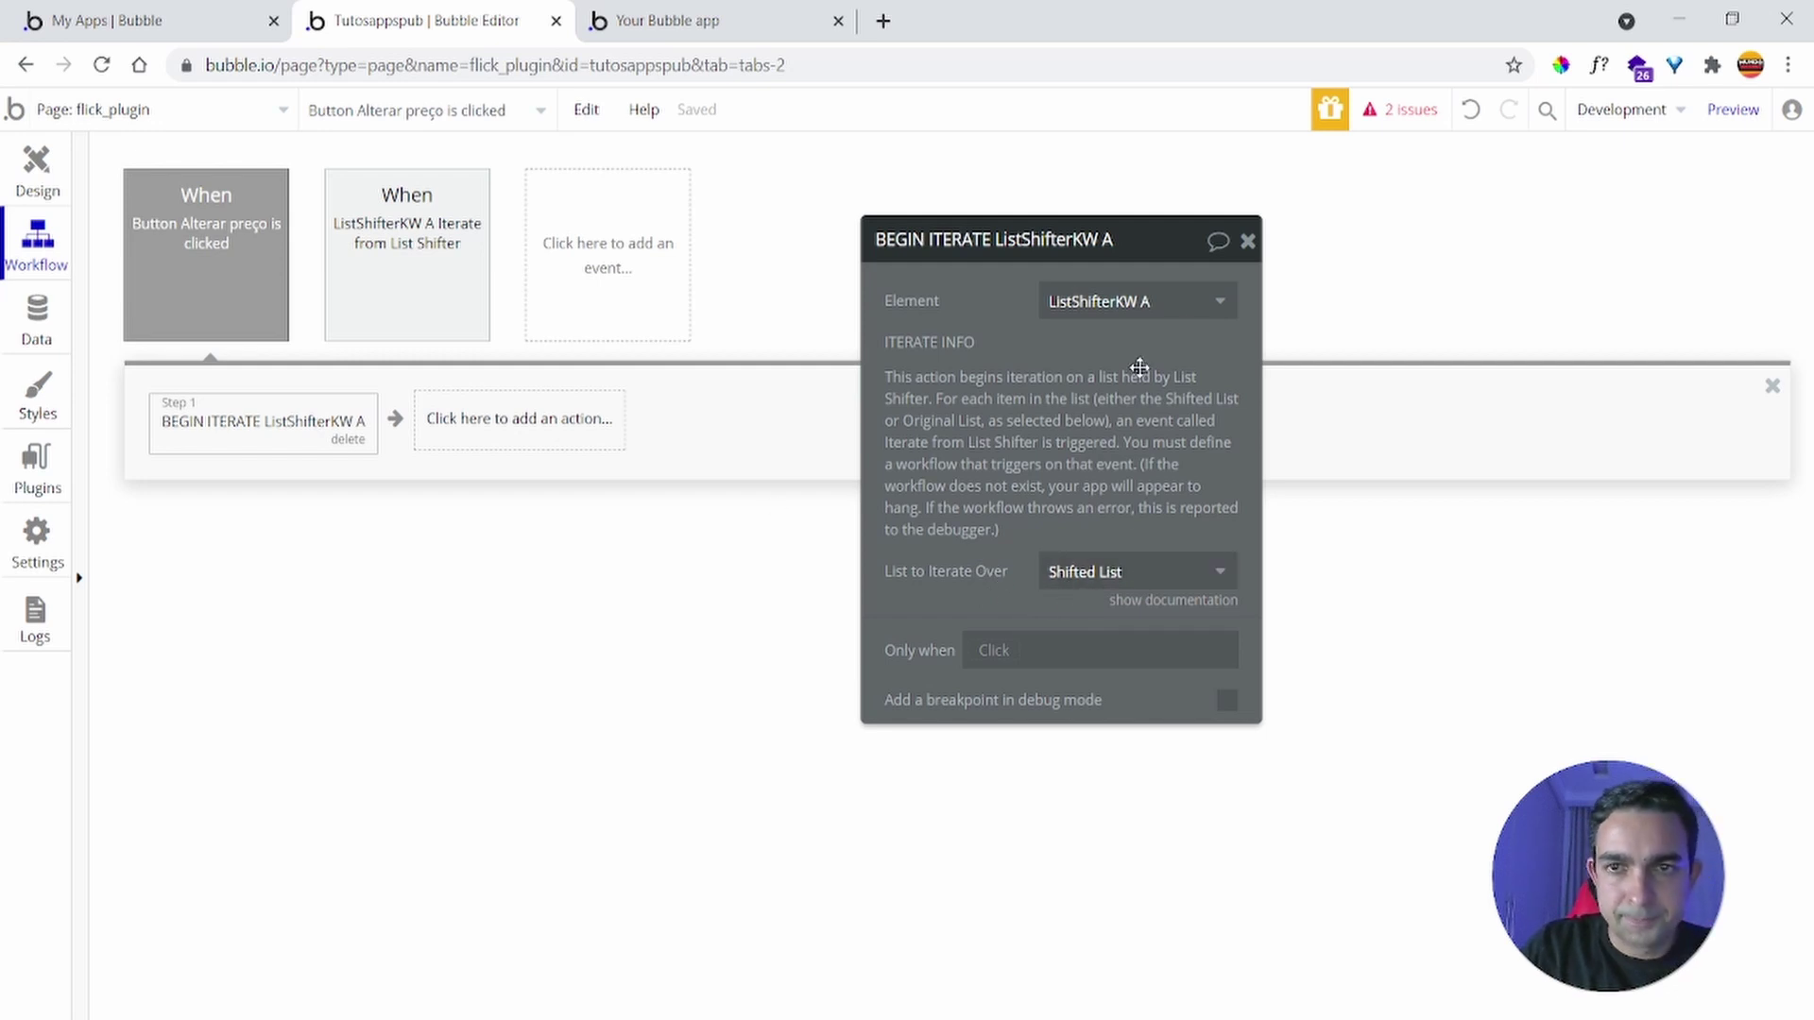
pyautogui.click(1249, 243)
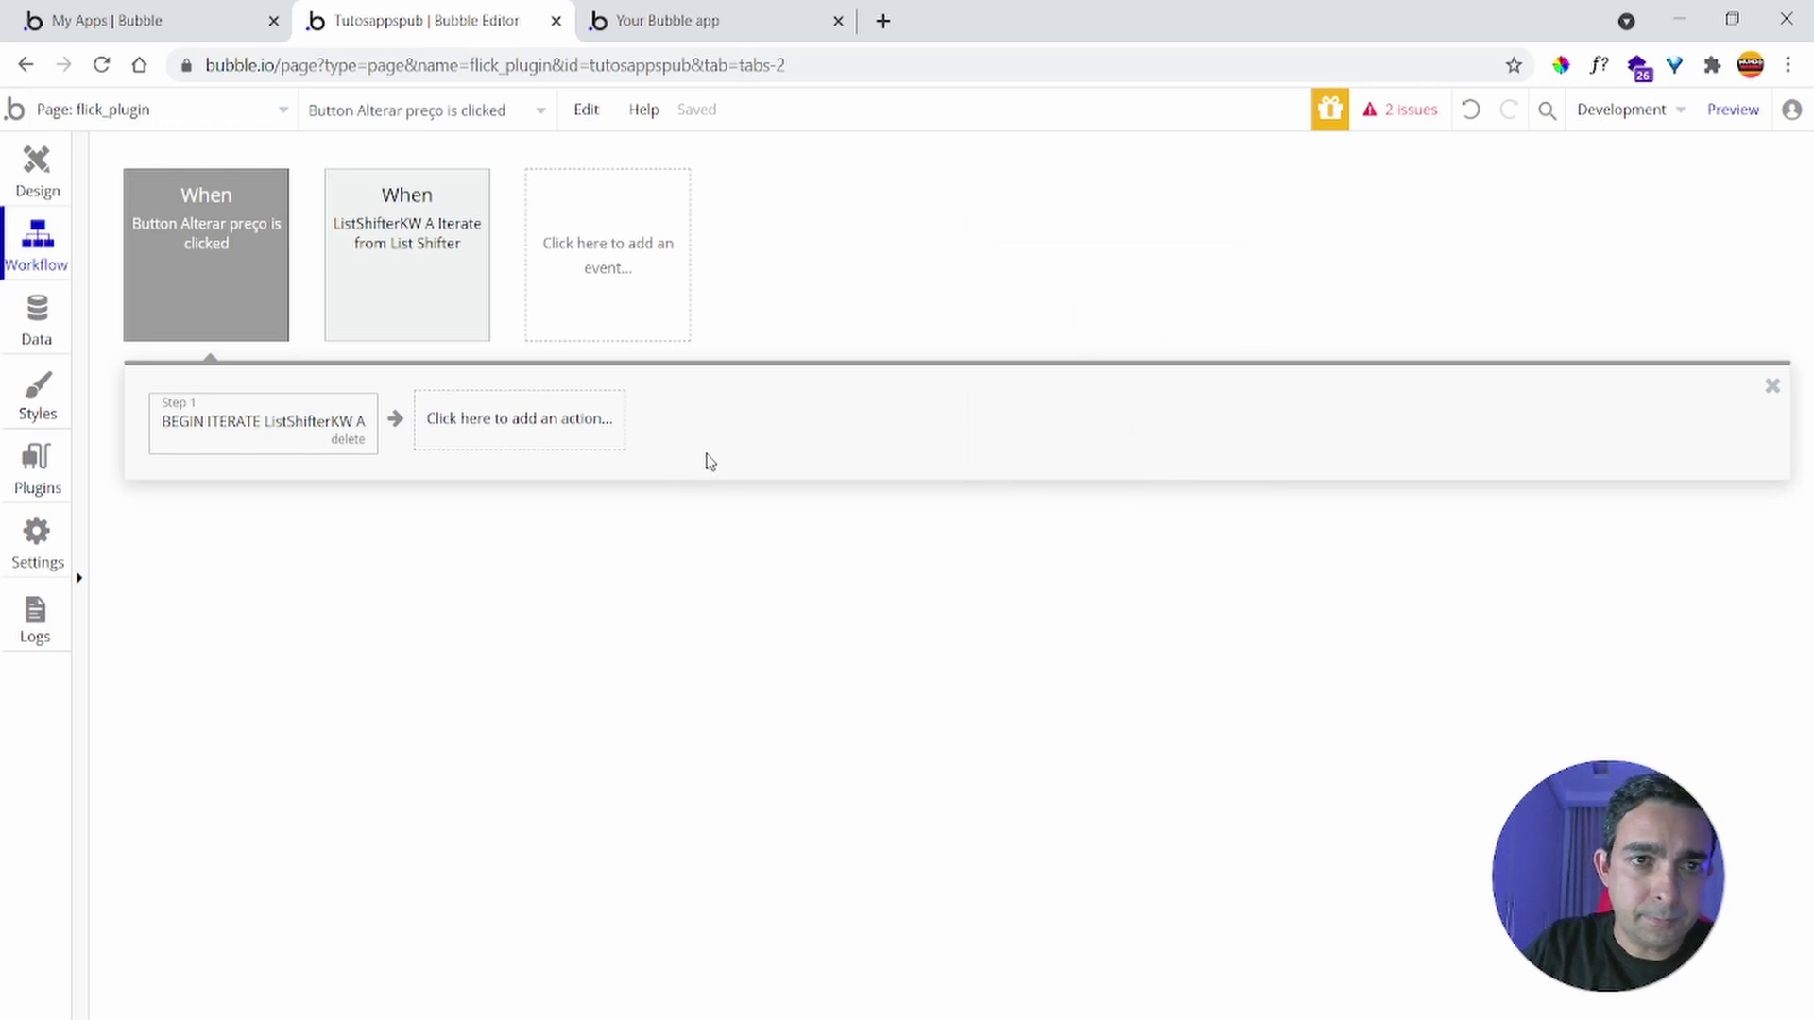
# Review the List Shifter KW events offered for a new workflow, and open the existing ListShifterKW A Iterate from List Shifter event
pyautogui.click(655, 238)
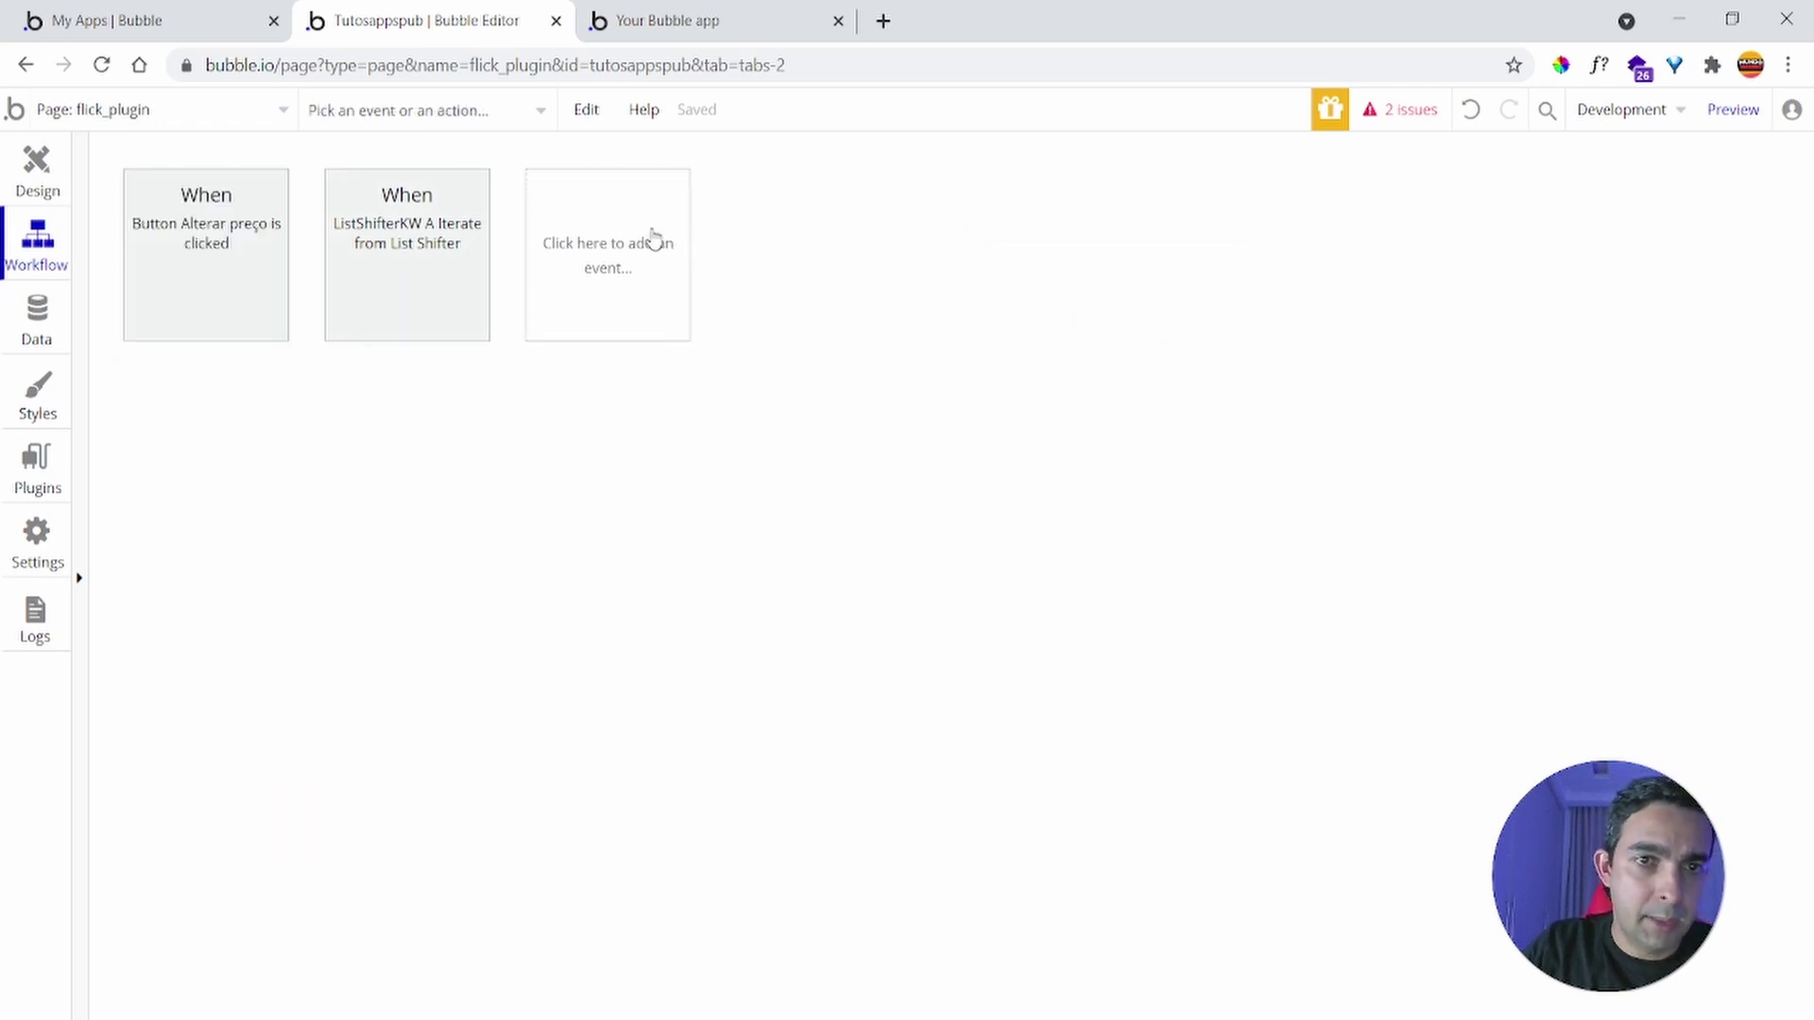
pyautogui.click(677, 458)
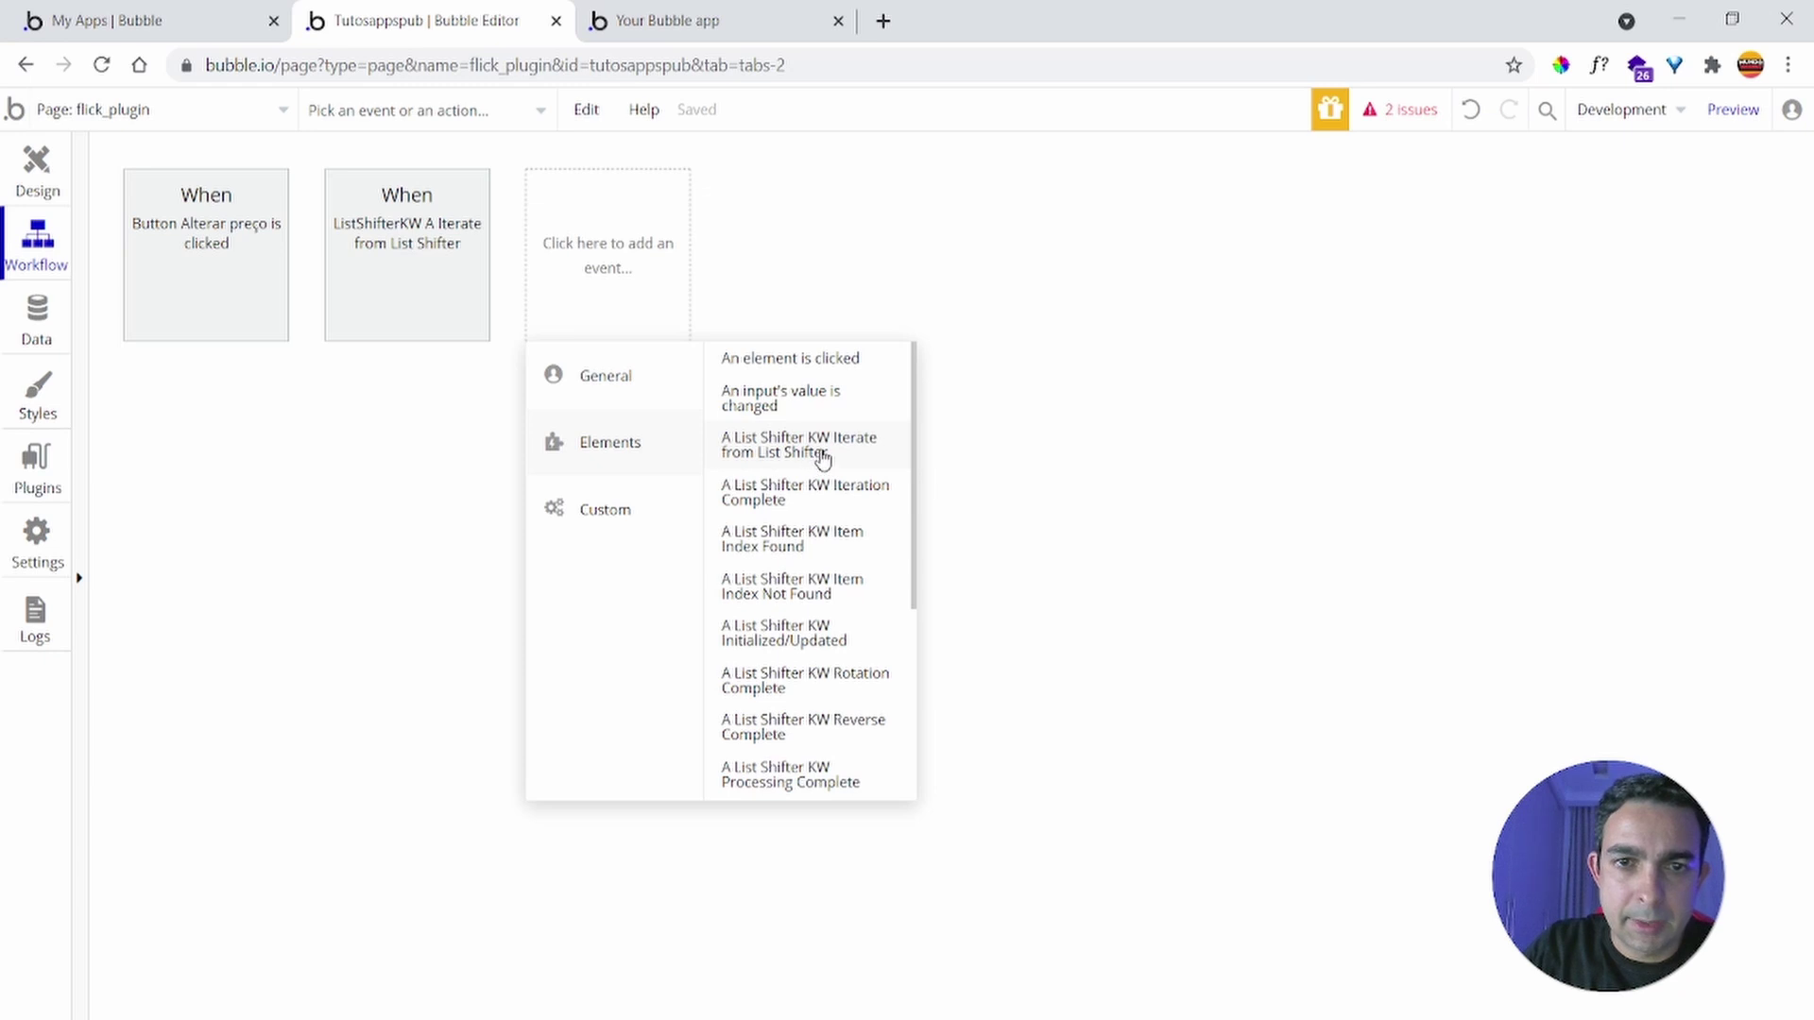
pyautogui.click(433, 232)
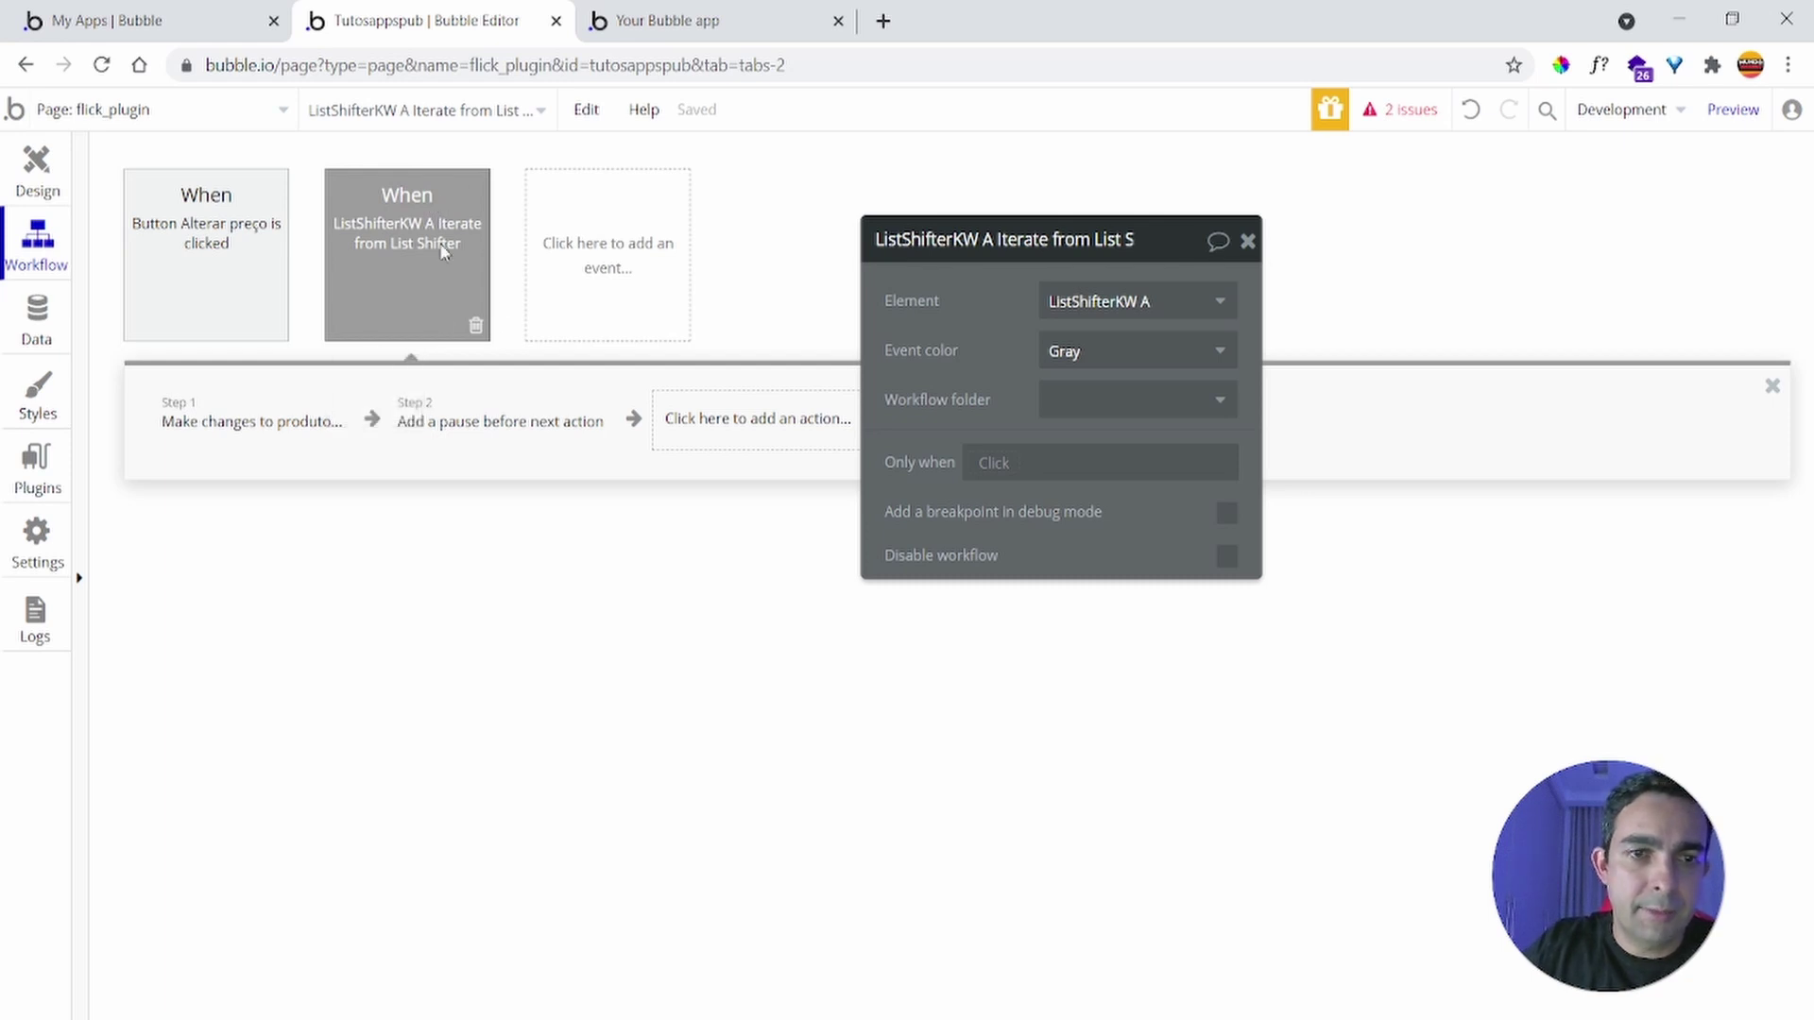
# Inspect the Make changes to produto action, including the Current Iteration Item used as the thing to change
pyautogui.click(228, 423)
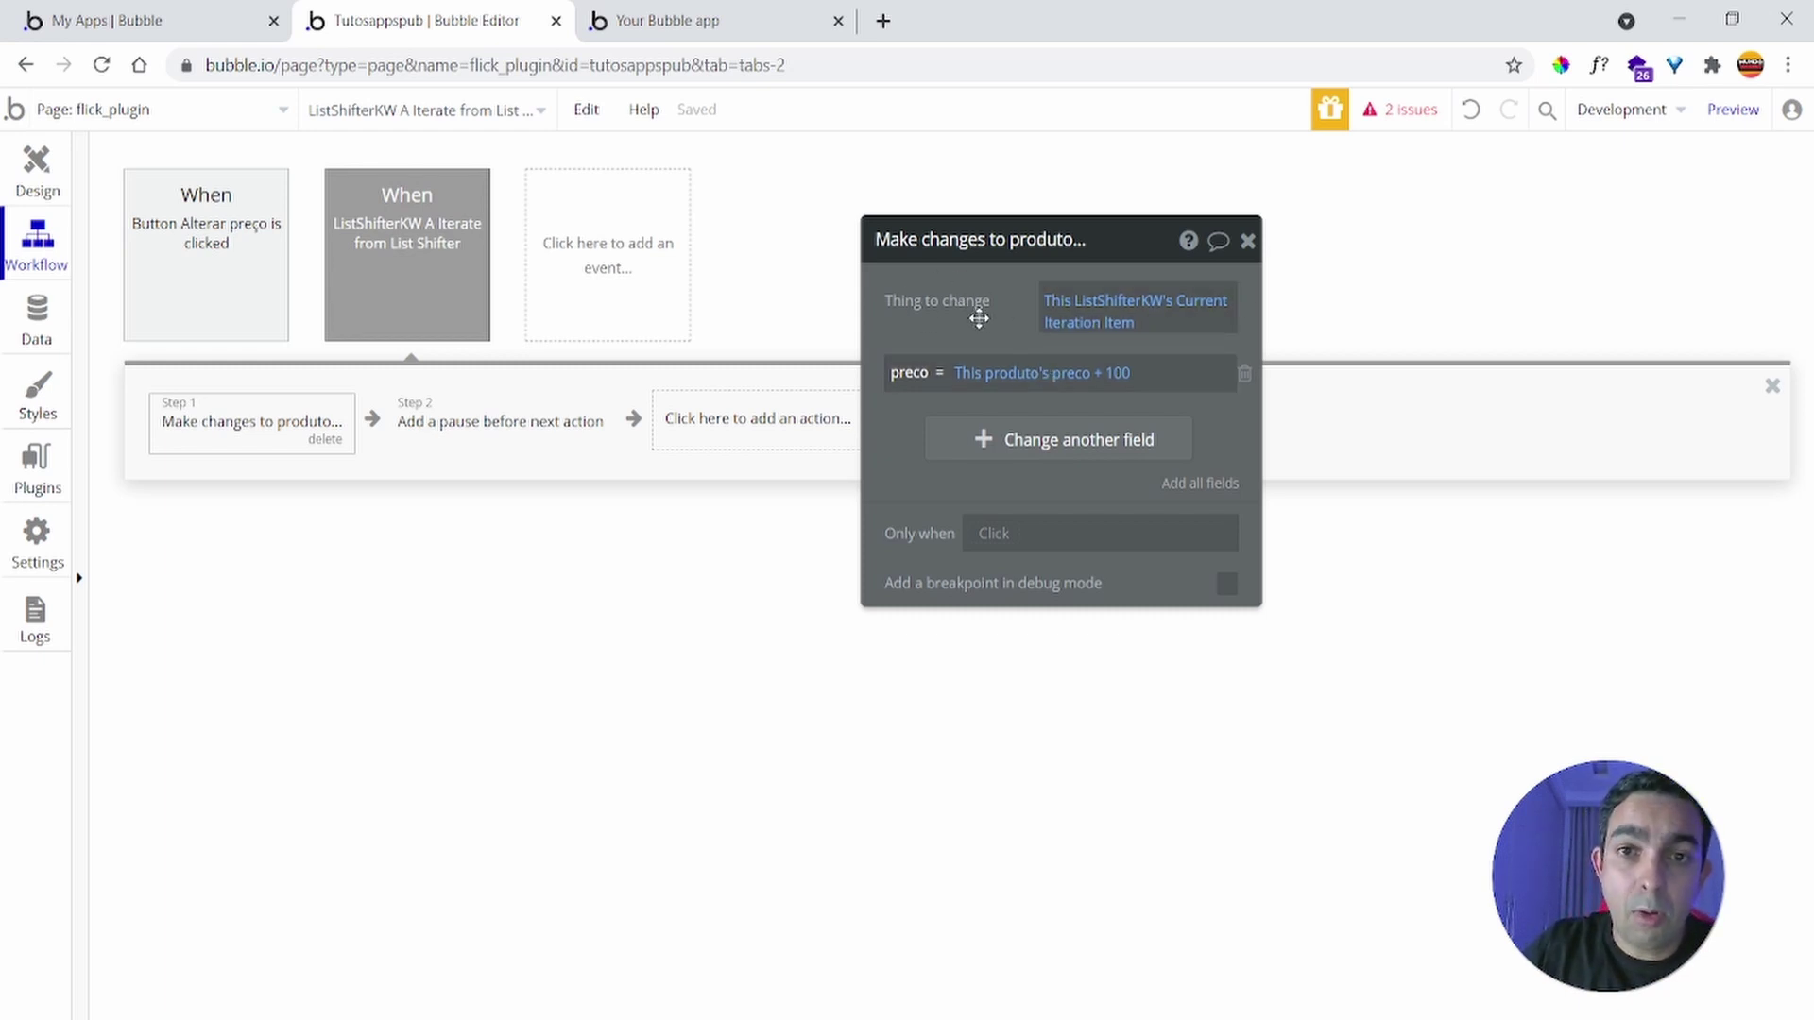
pyautogui.click(1075, 309)
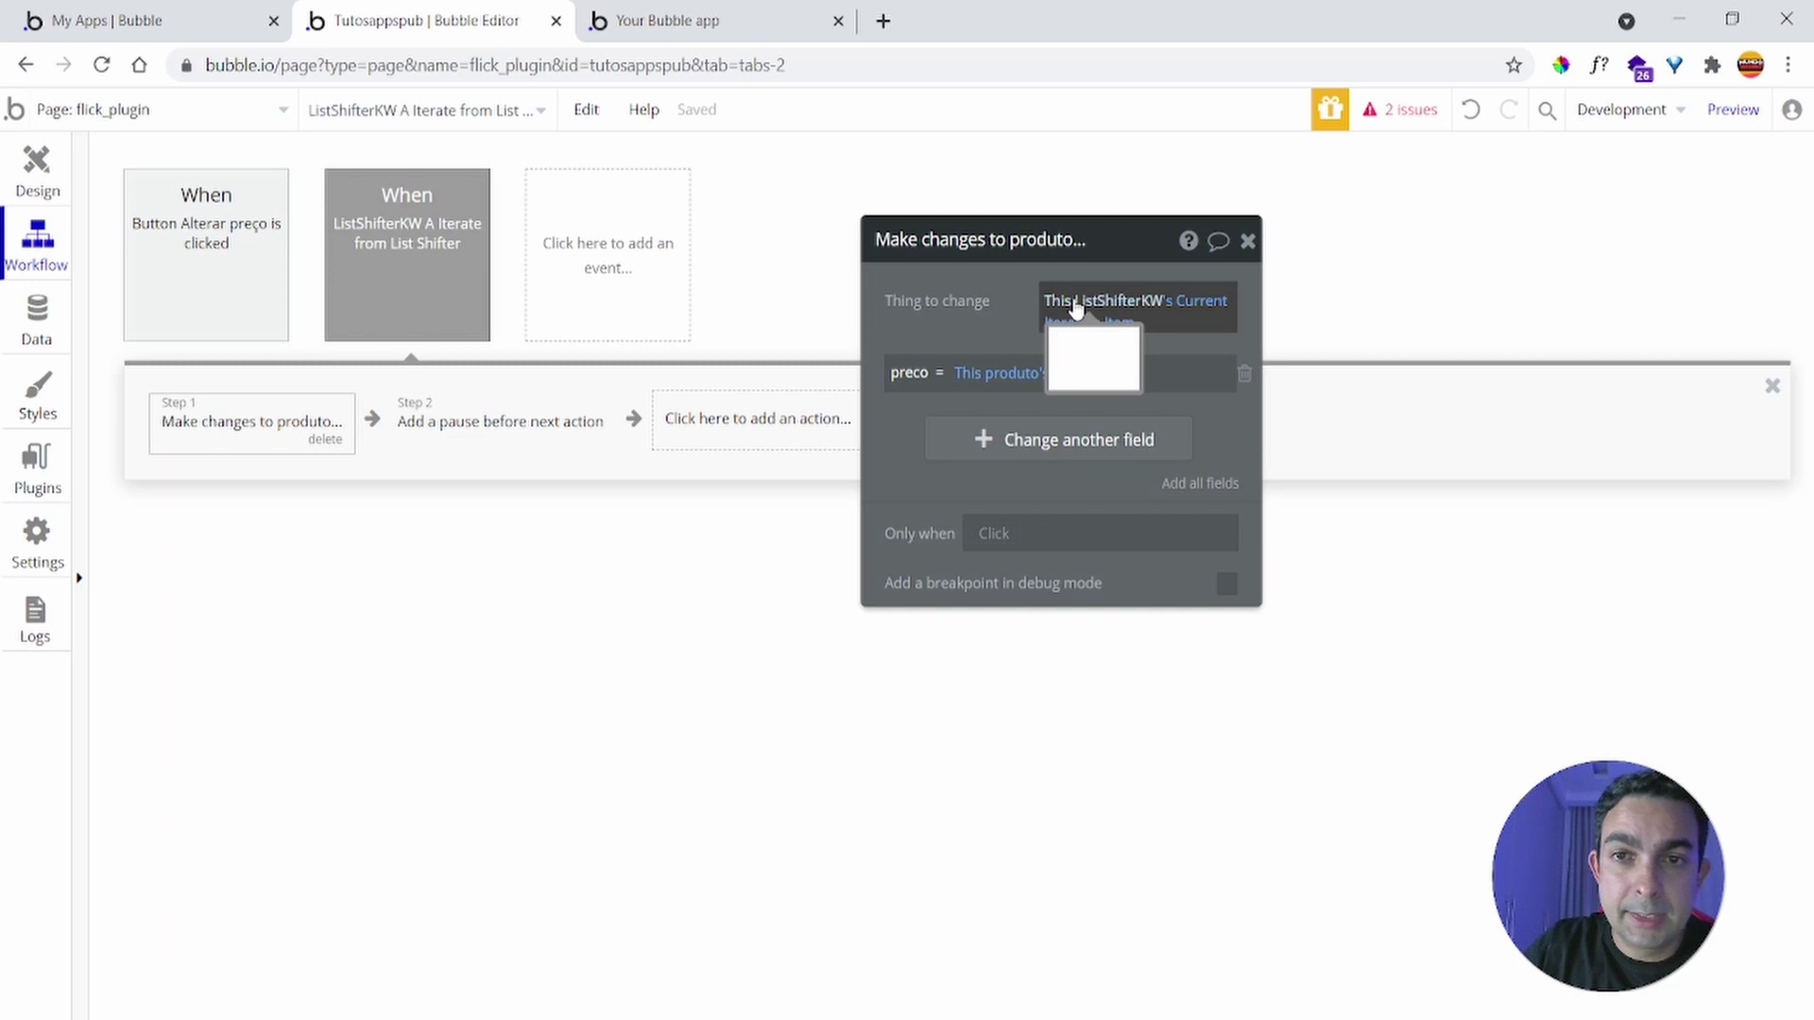
pyautogui.click(1210, 311)
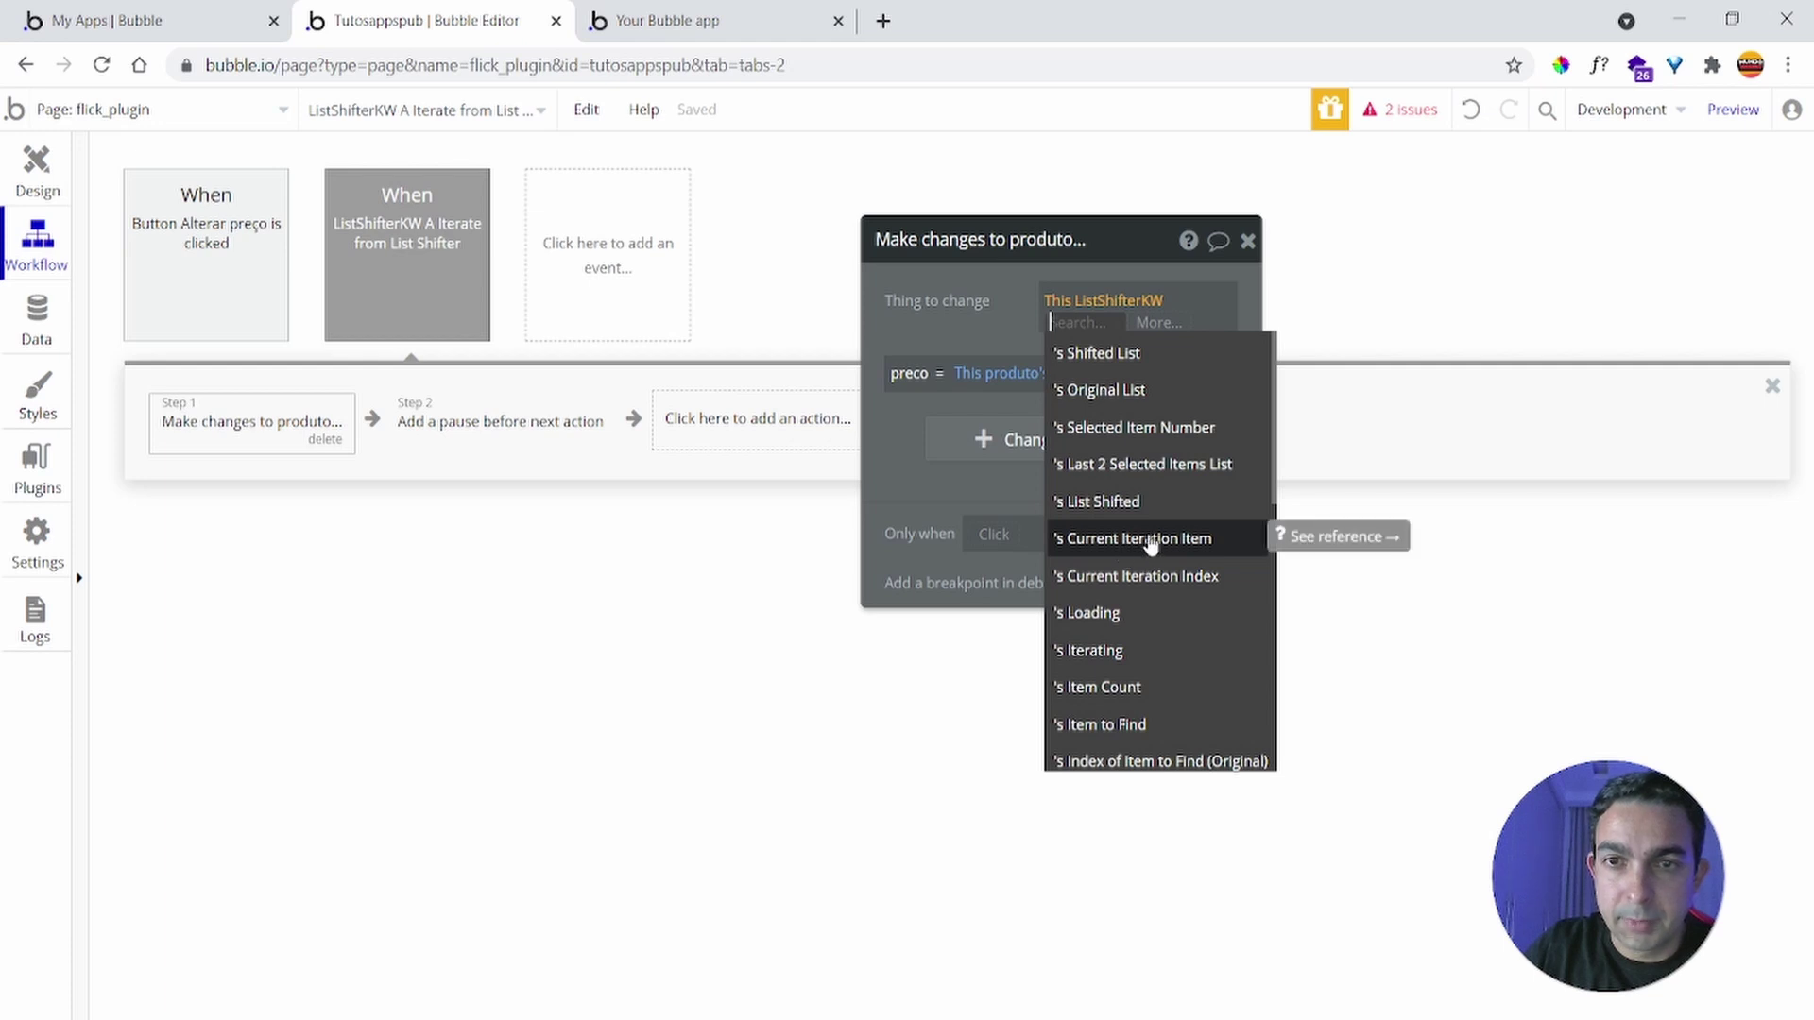
pyautogui.click(971, 286)
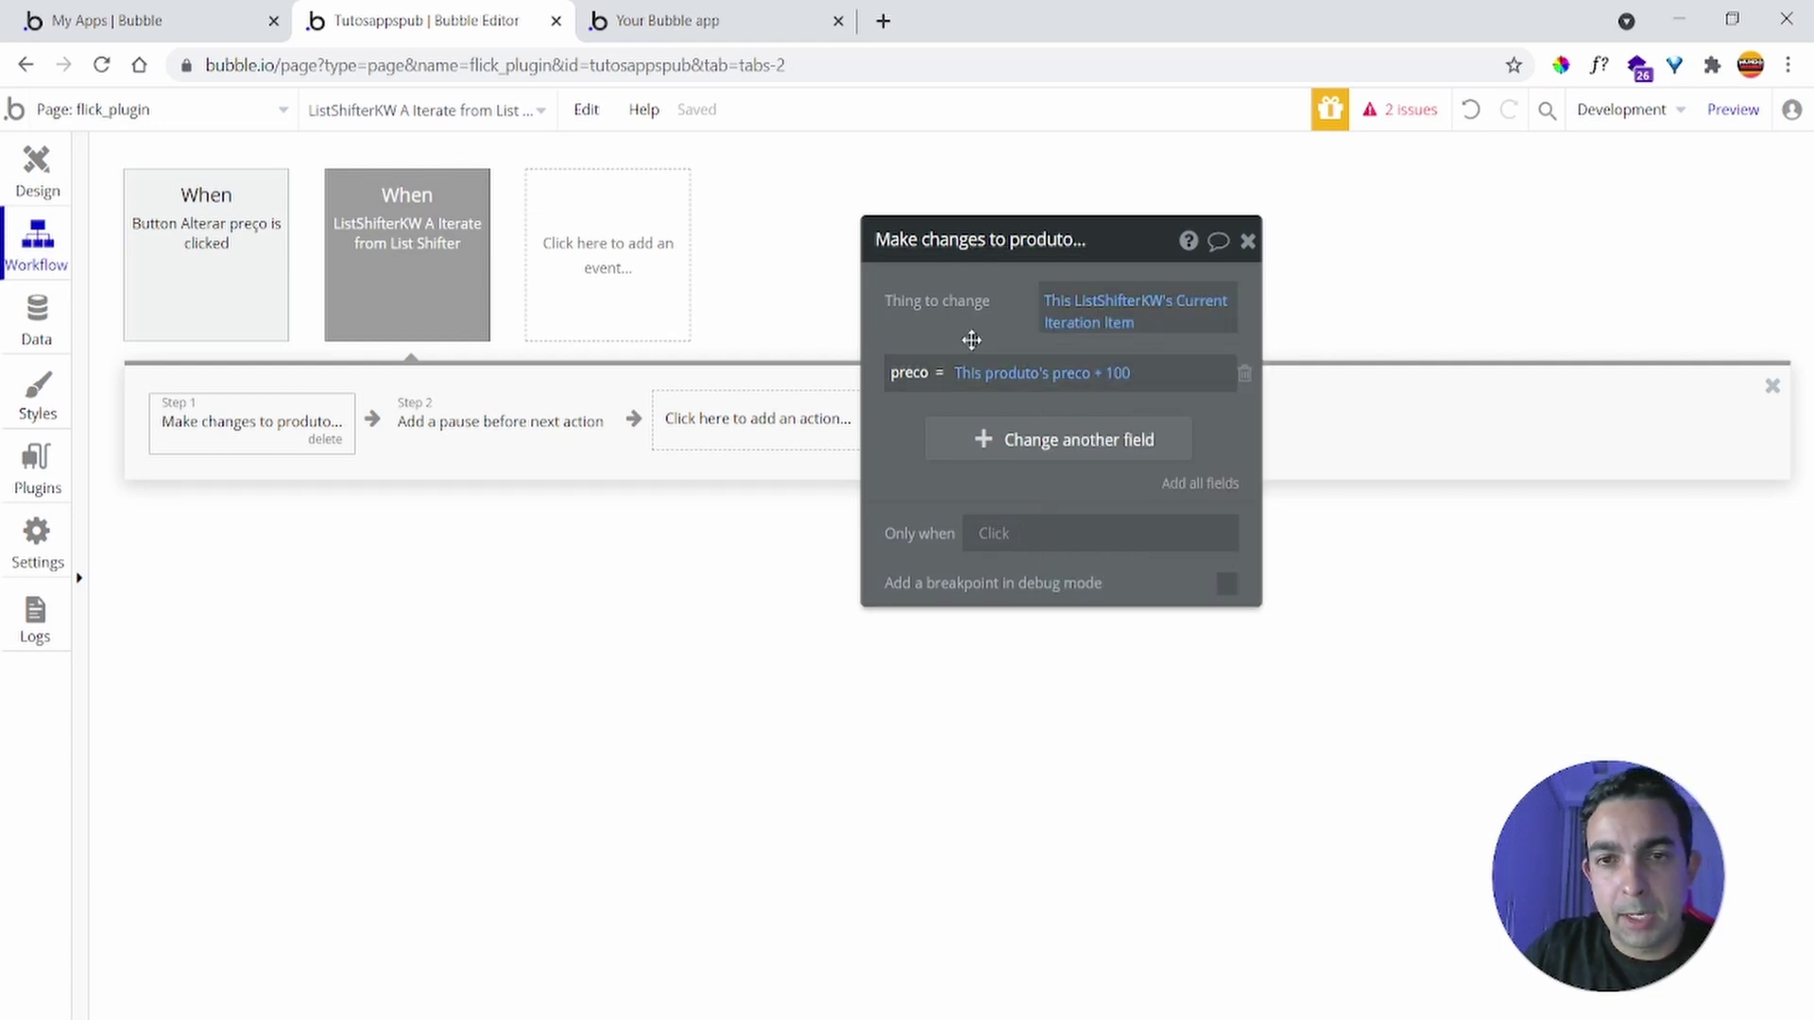
pyautogui.click(1066, 439)
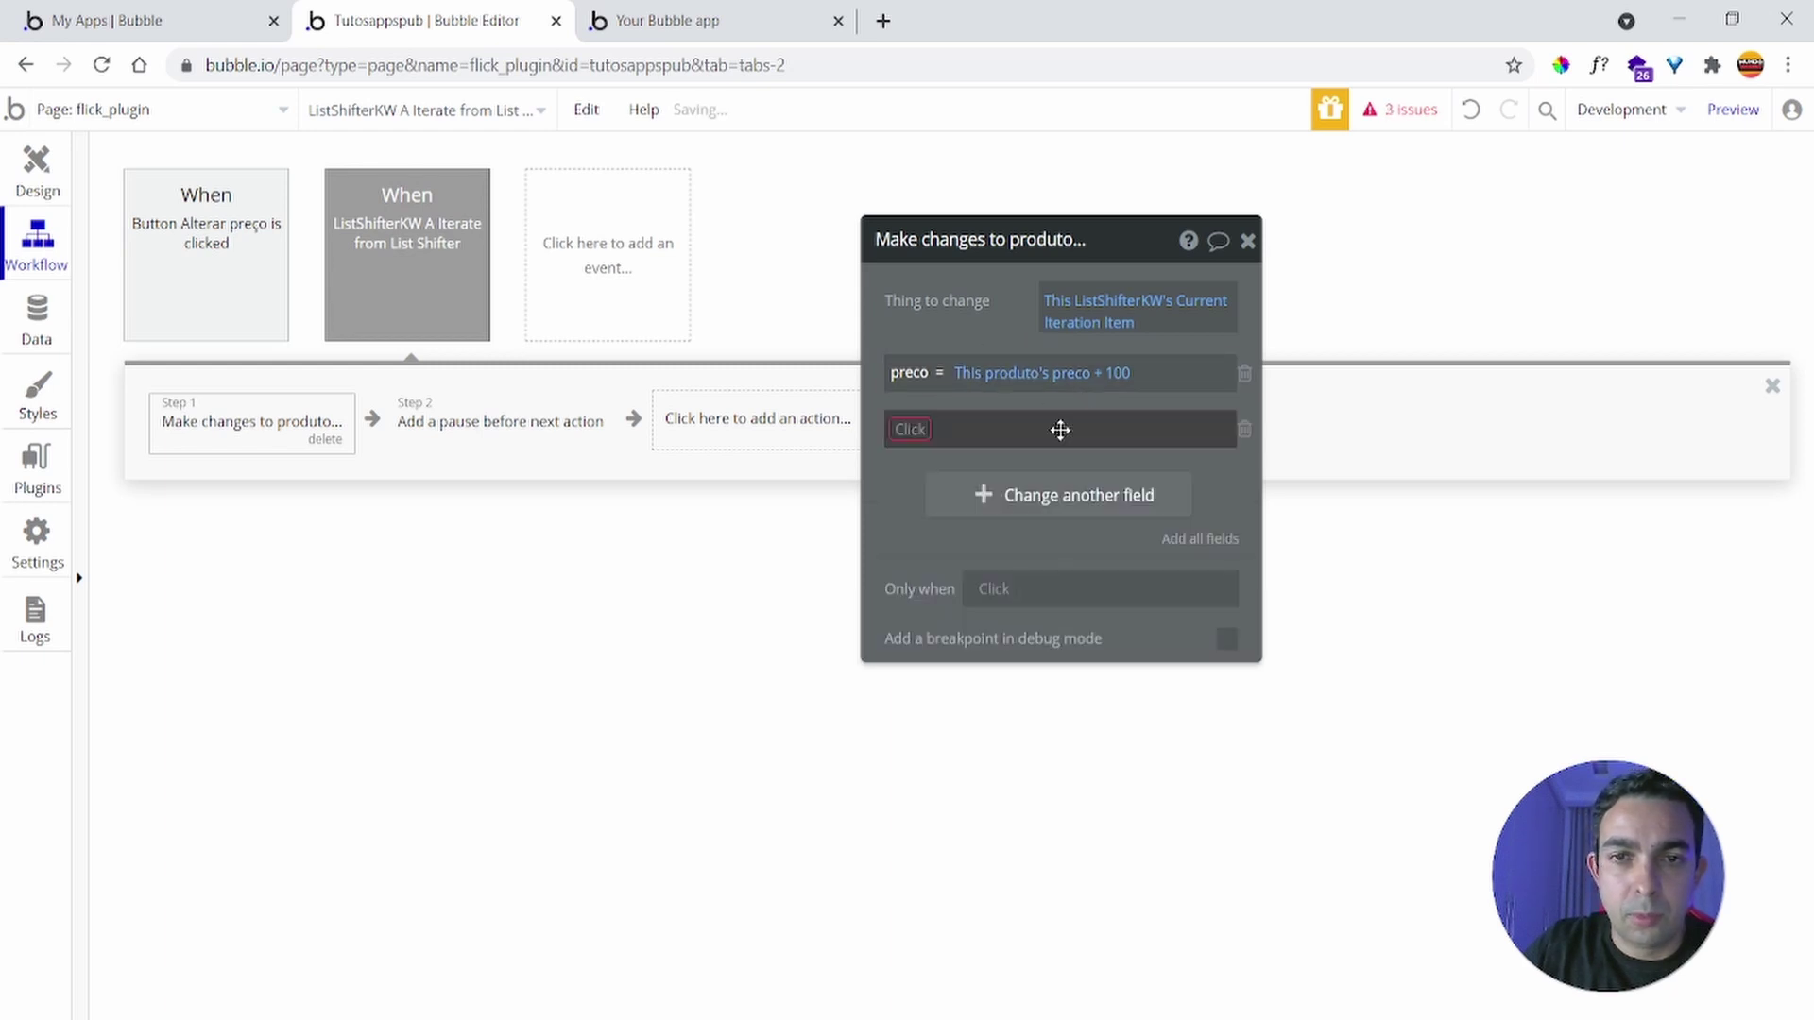
pyautogui.click(1085, 505)
pyautogui.click(1244, 487)
pyautogui.click(1244, 430)
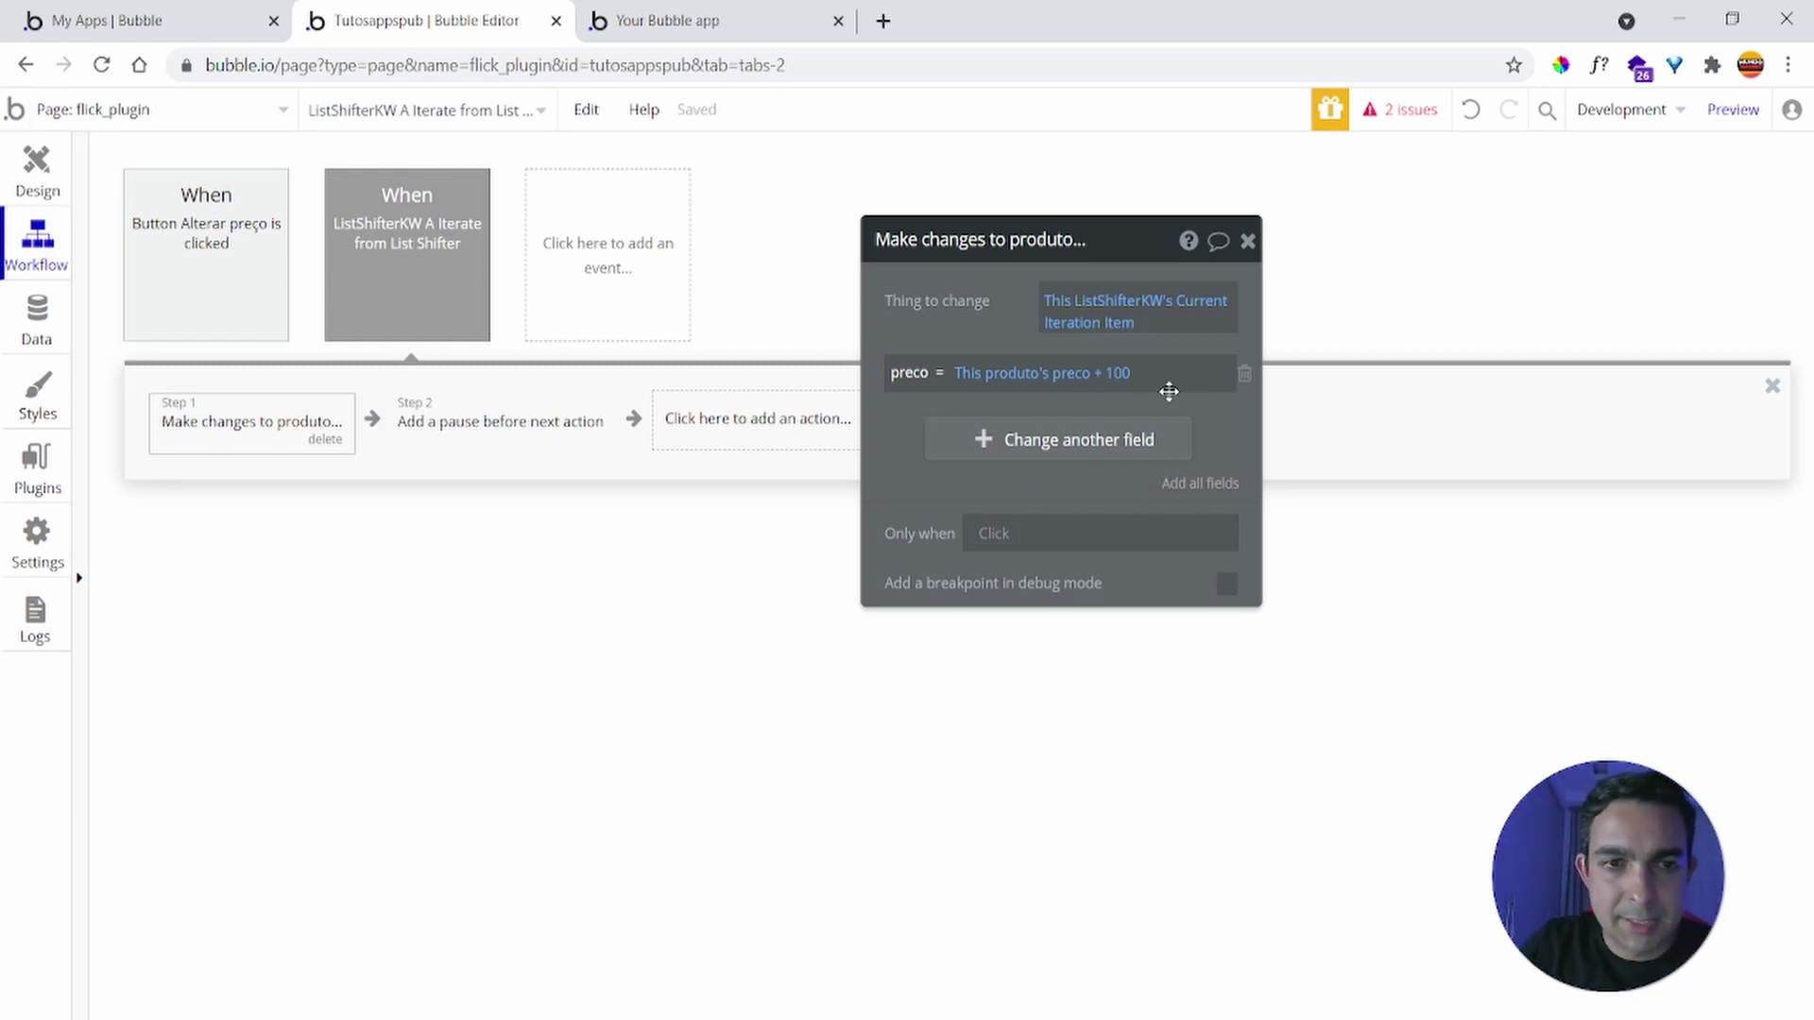
# Inspect the pause length set in the iteration workflow's Add a pause before next action
pyautogui.click(506, 430)
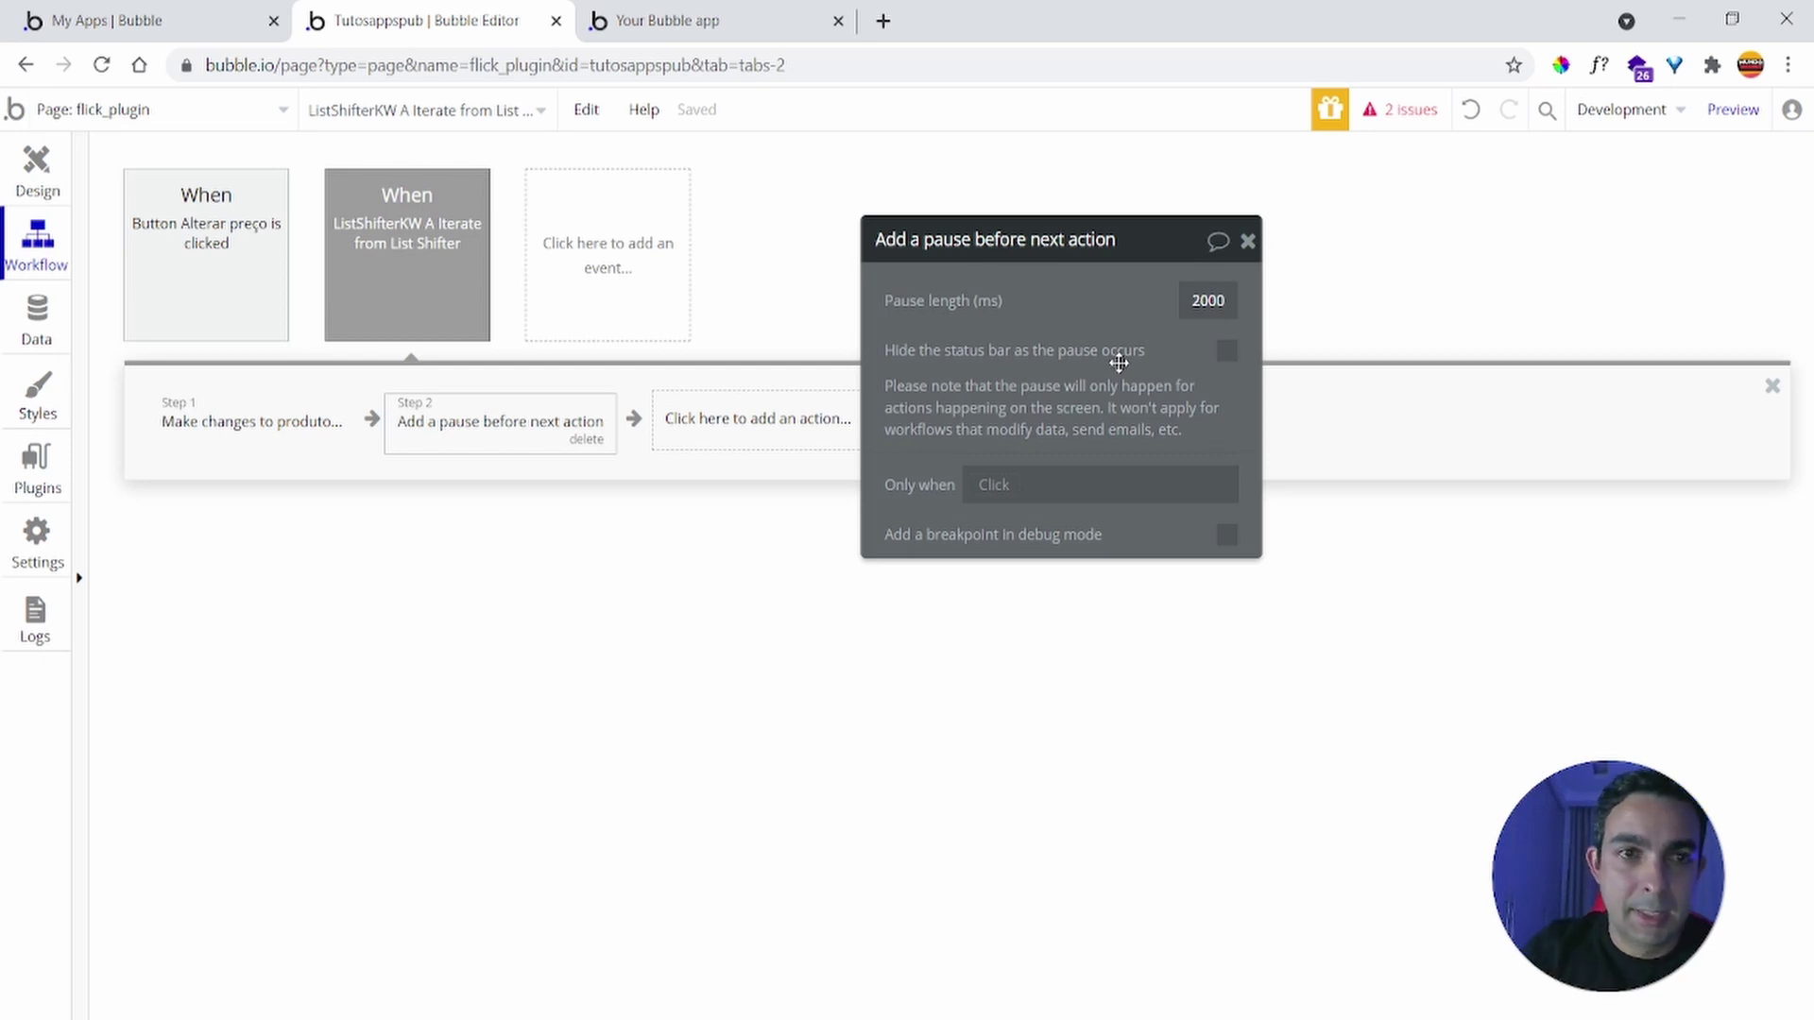
# Preview the flick_plugin page, reload it, and run Alterar preço to update all the product prices
pyautogui.click(1714, 113)
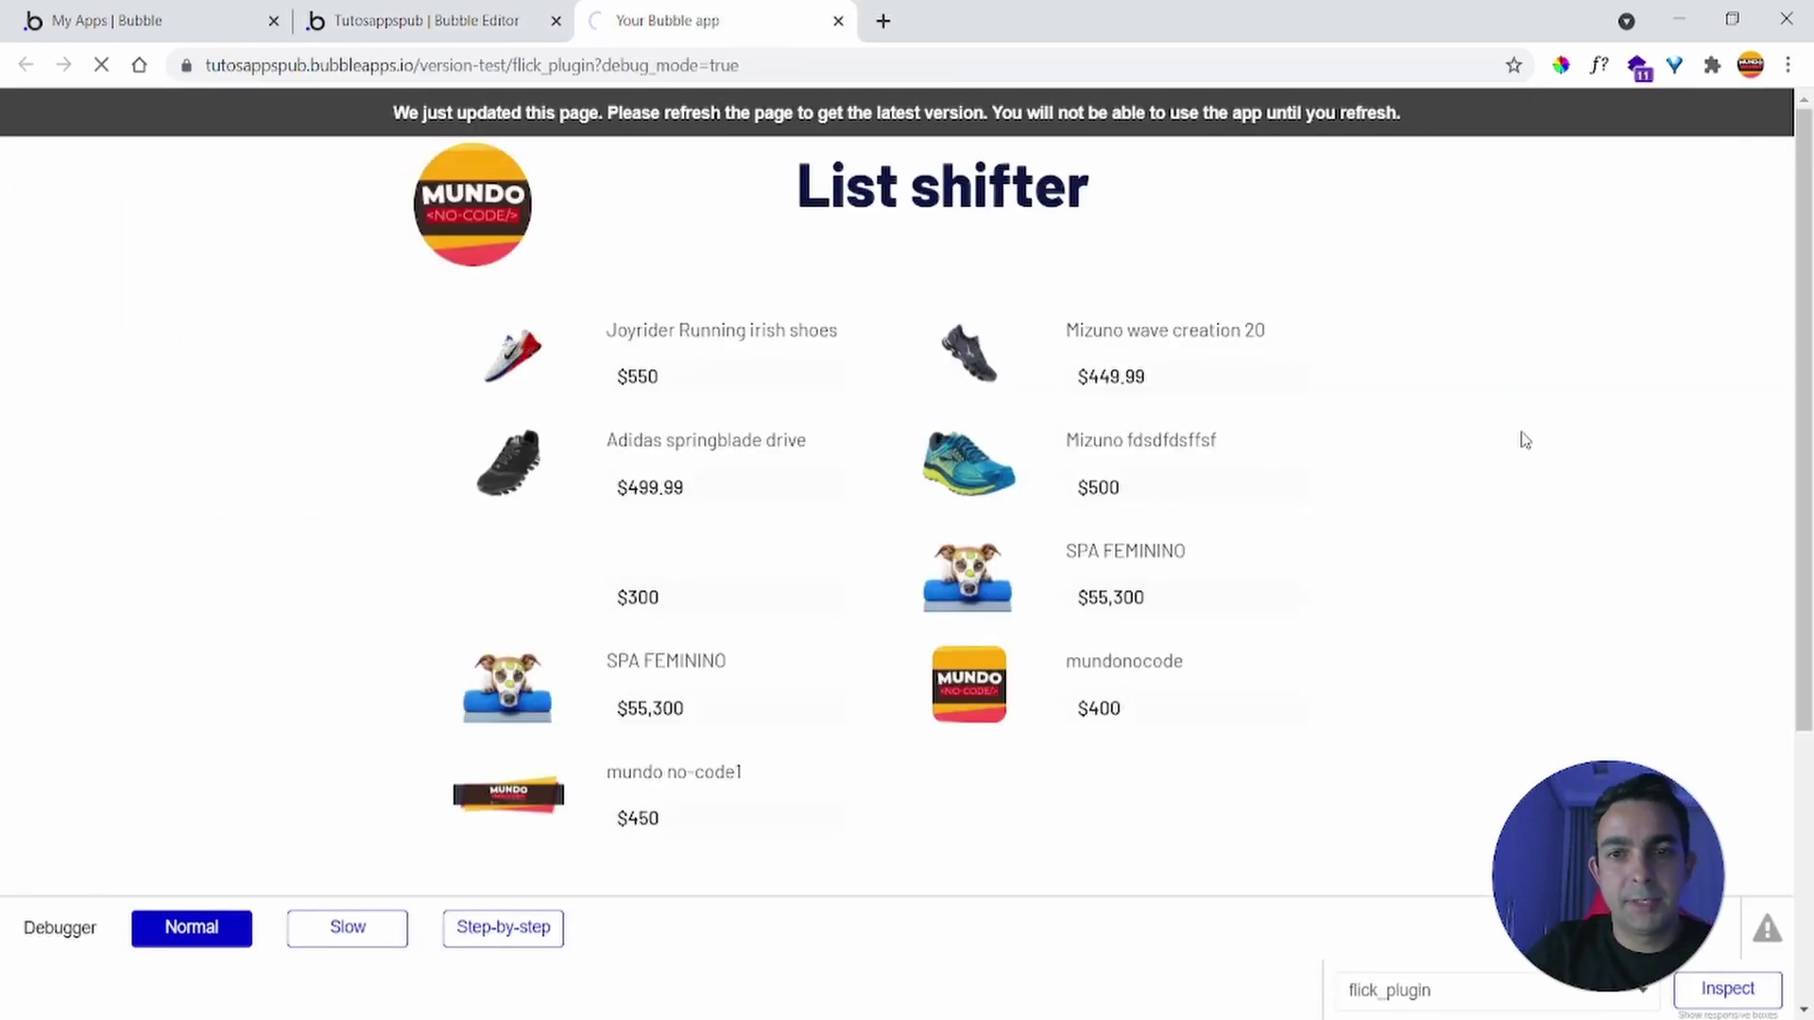
pyautogui.press('F5')
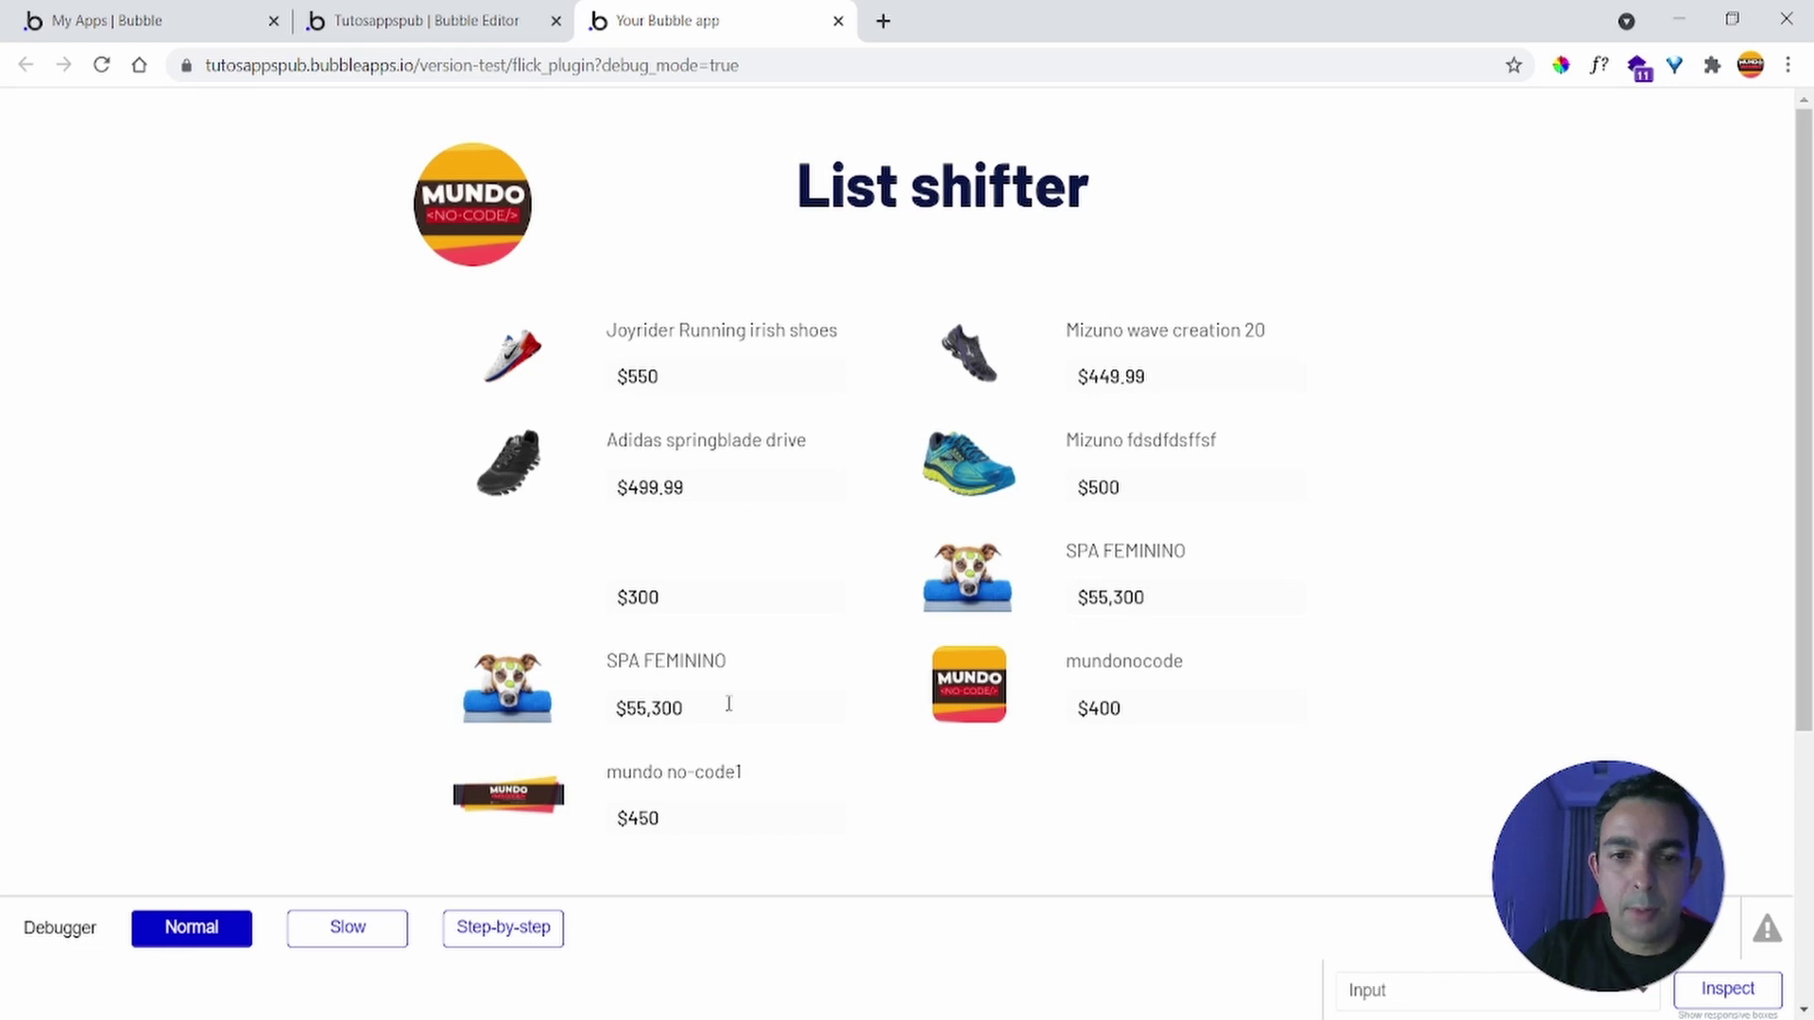
pyautogui.scroll(-2, 1251, 466)
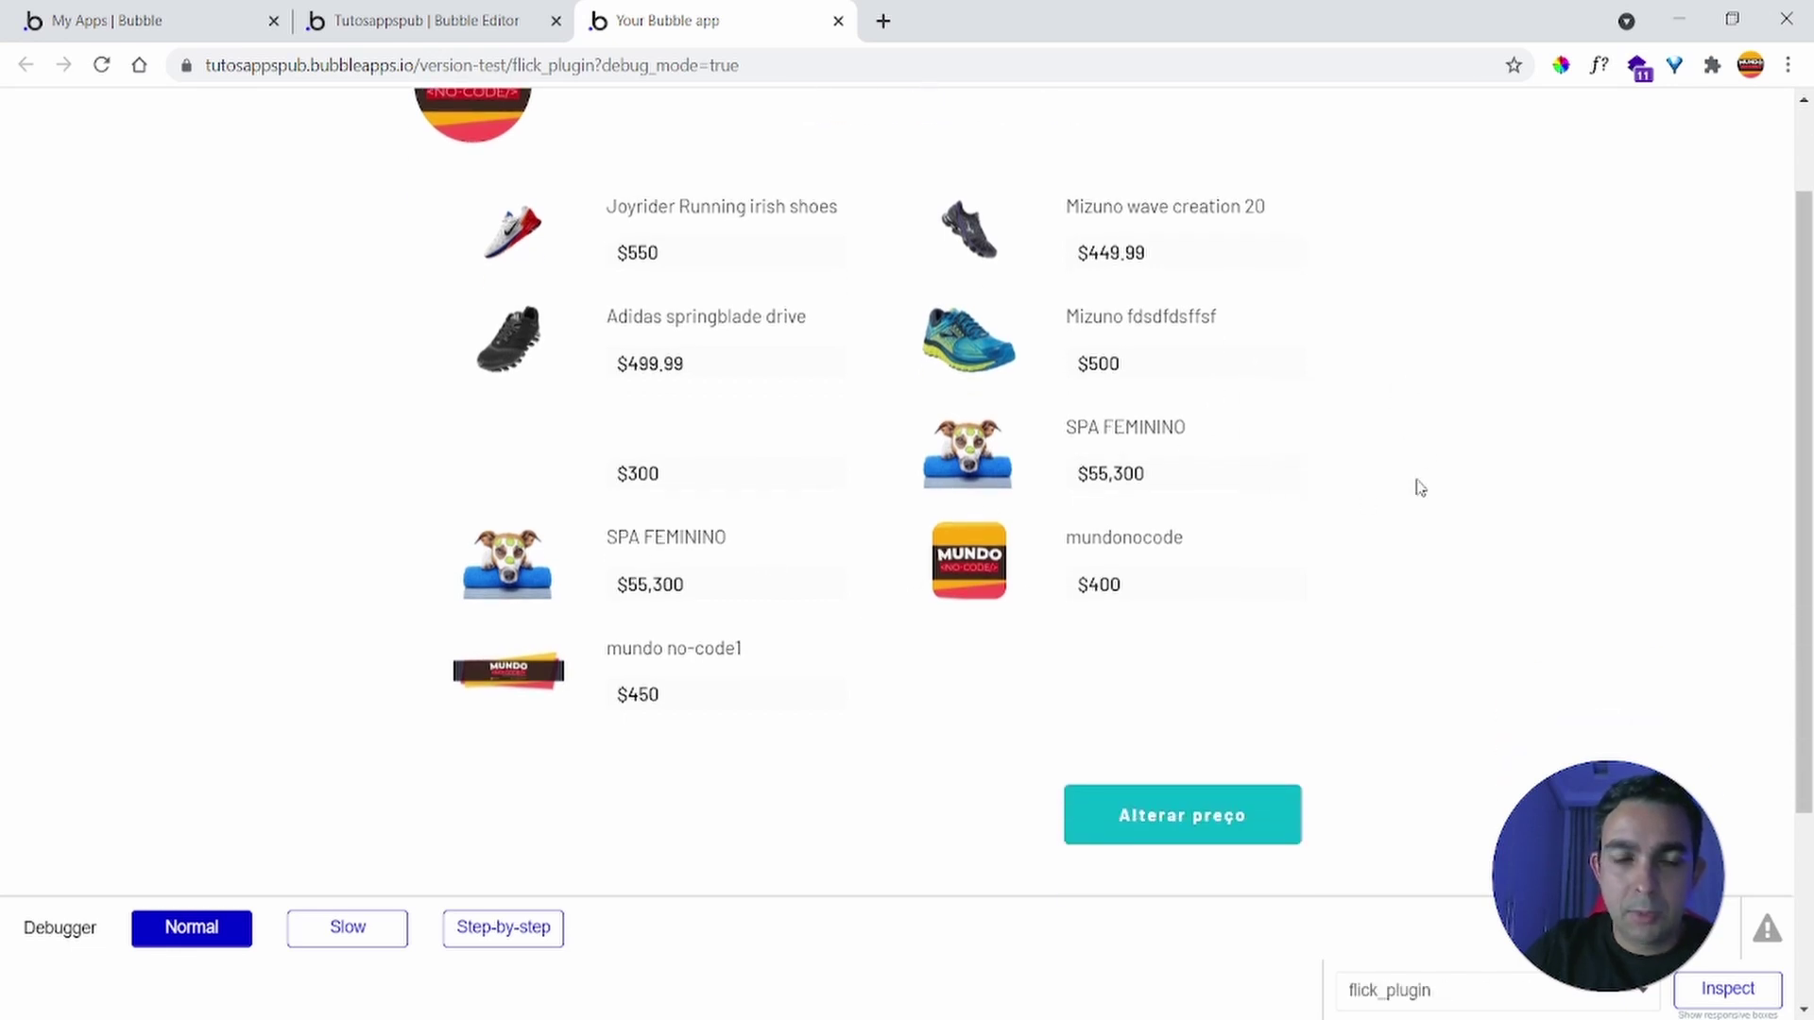
pyautogui.click(1177, 822)
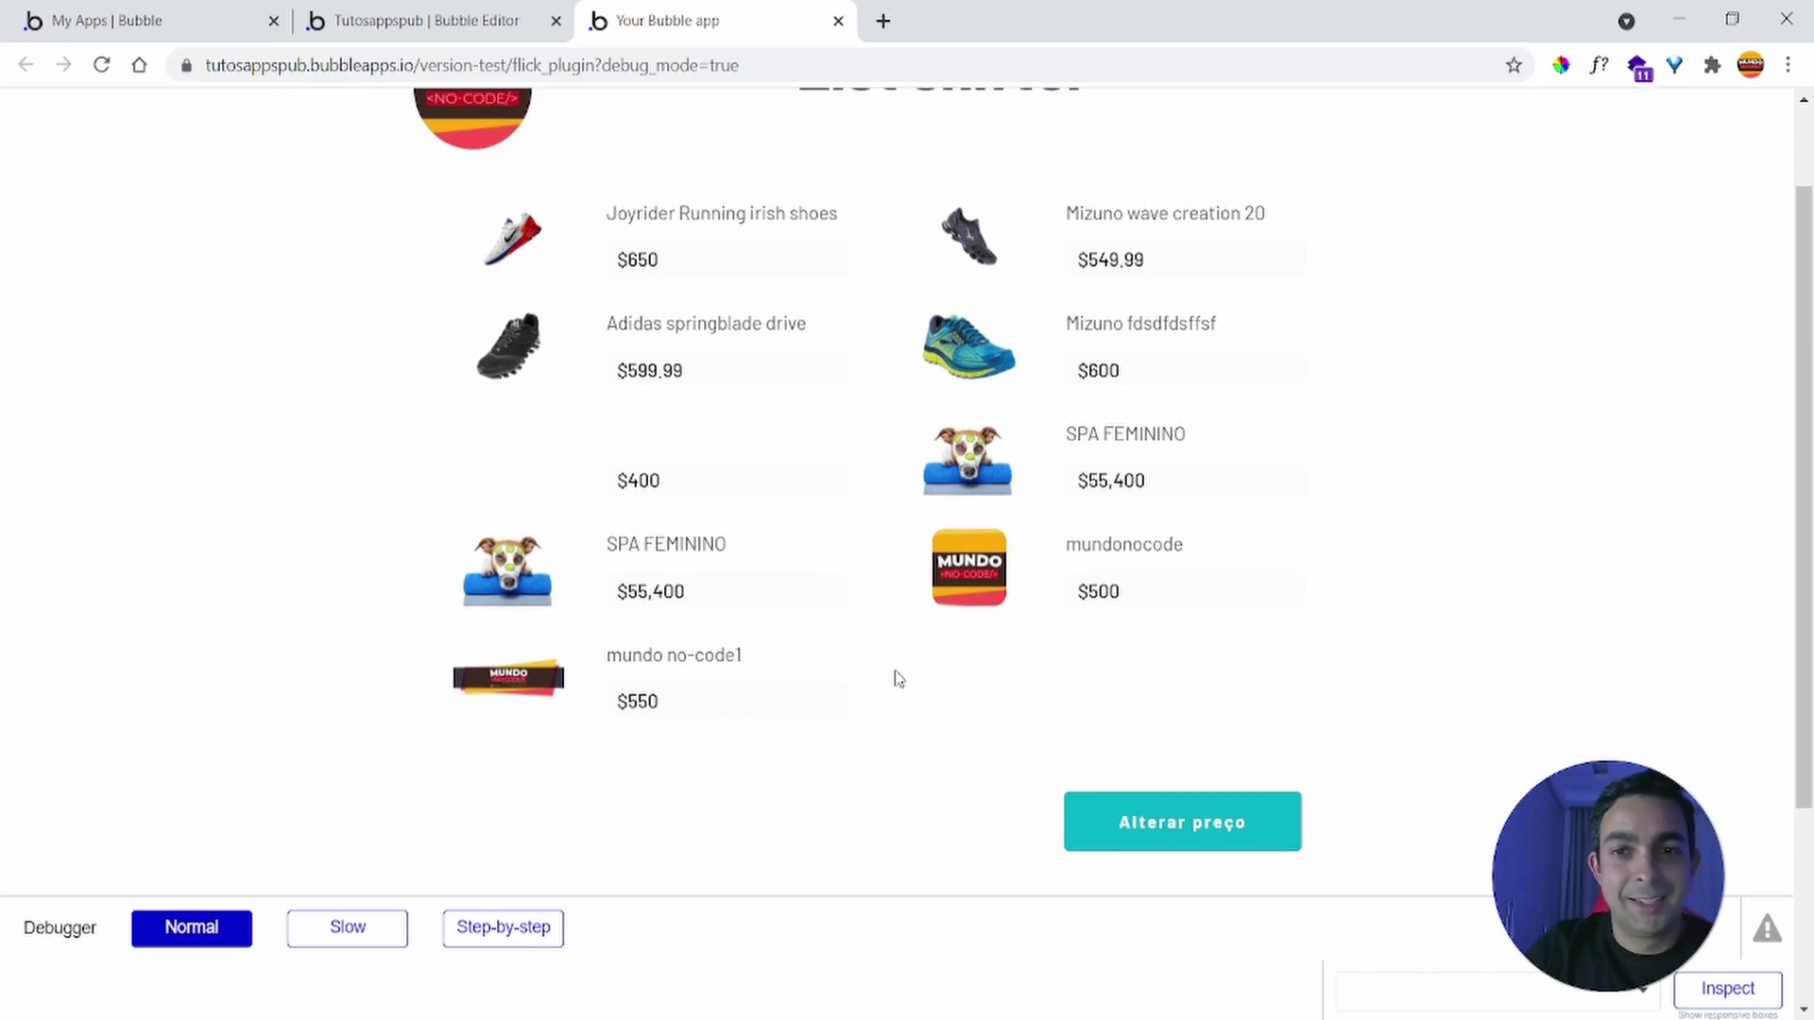
pyautogui.scroll(2, 897, 678)
pyautogui.scroll(-1, 898, 679)
pyautogui.scroll(1, 895, 676)
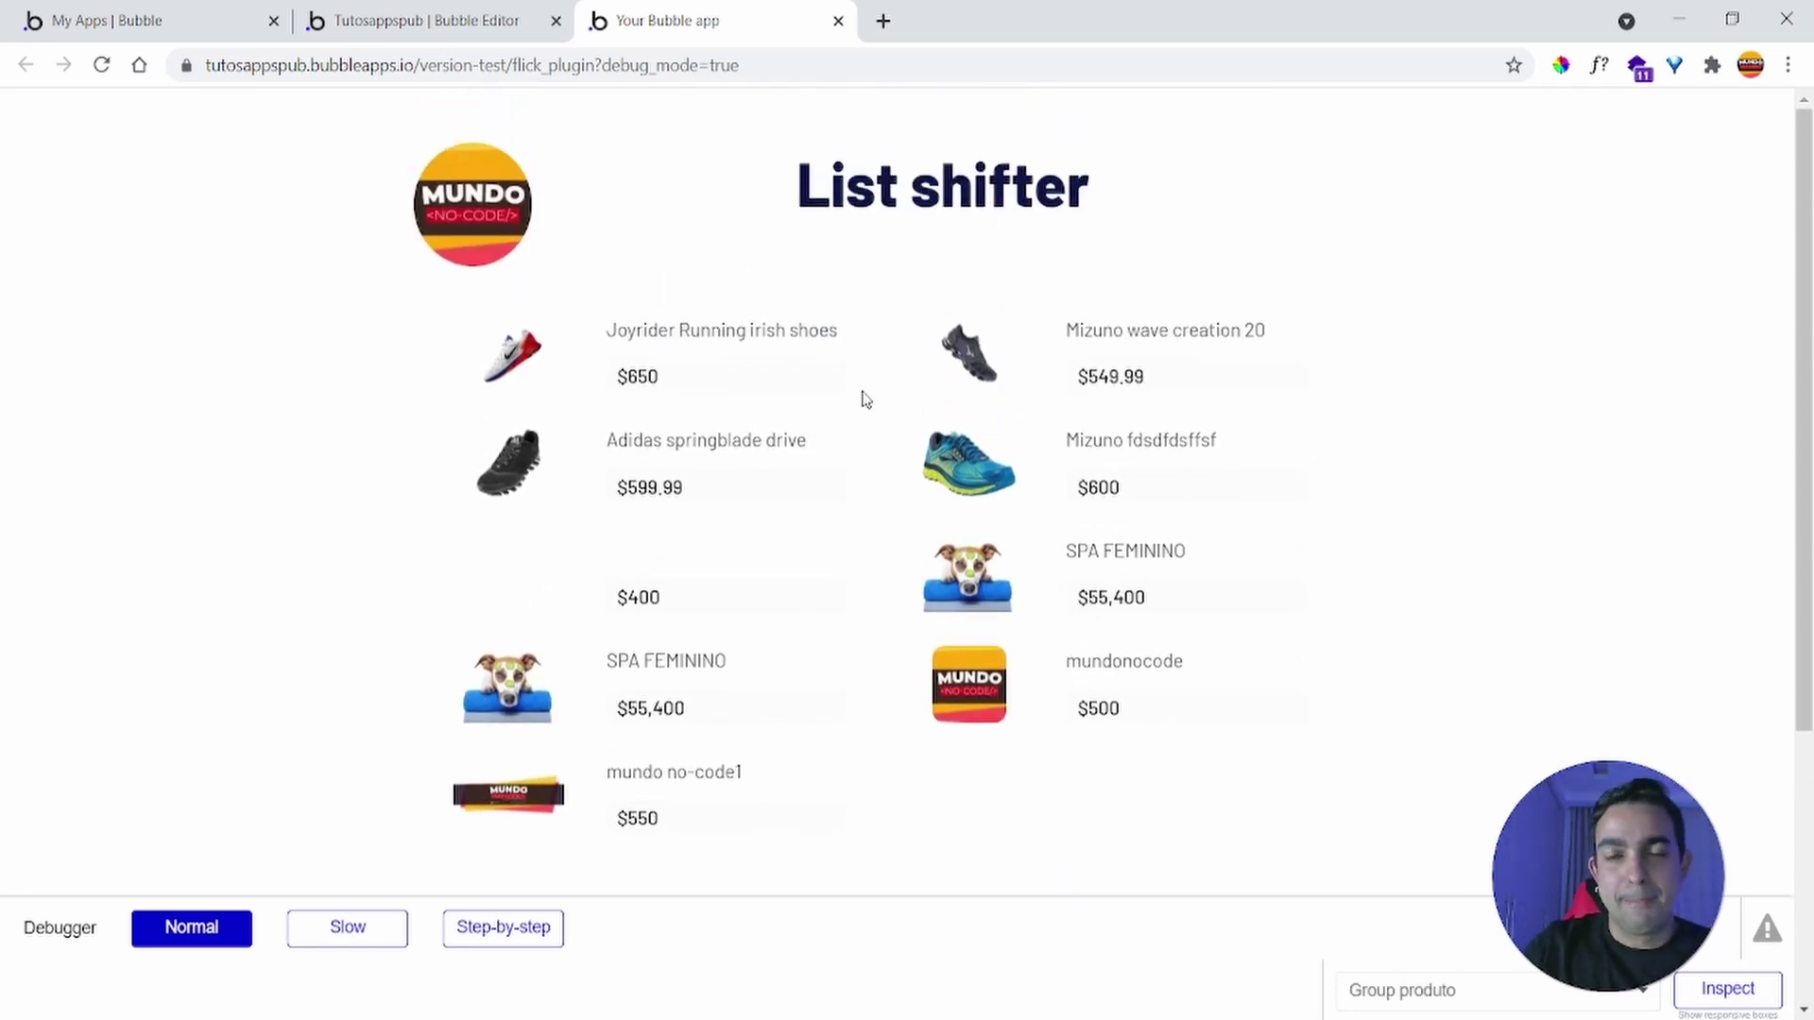
pyautogui.click(462, 27)
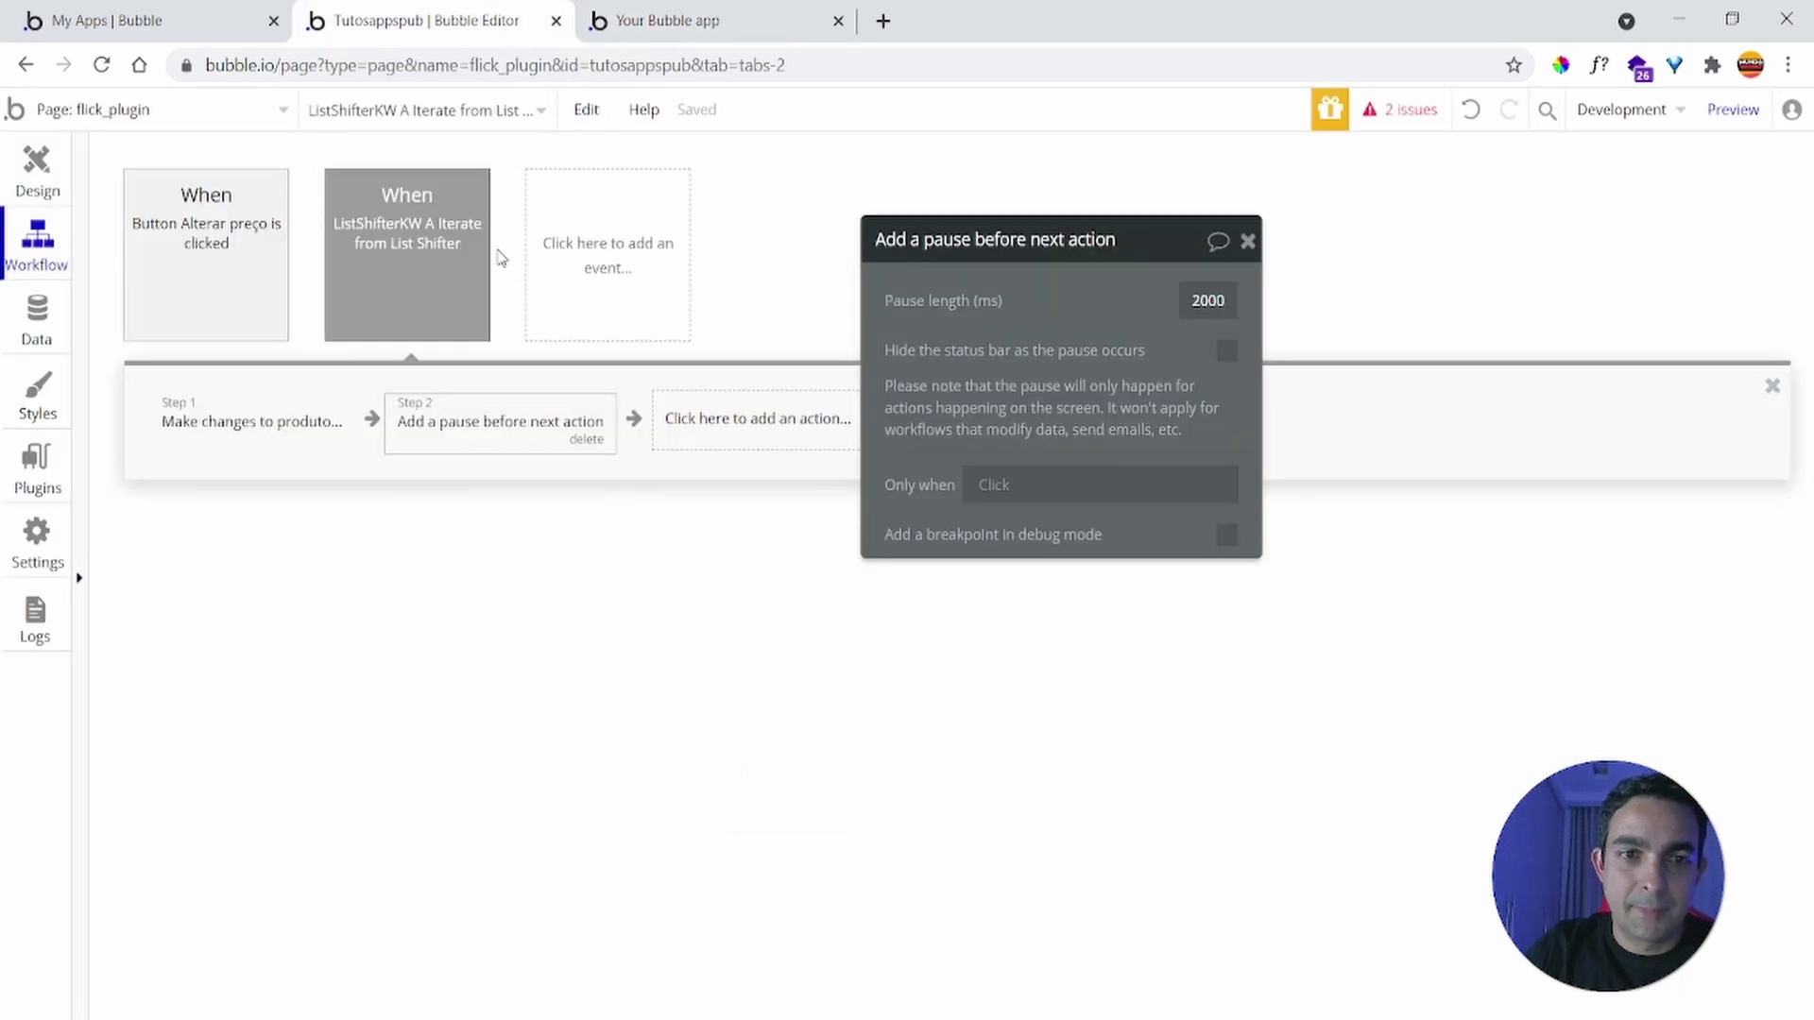
pyautogui.click(699, 19)
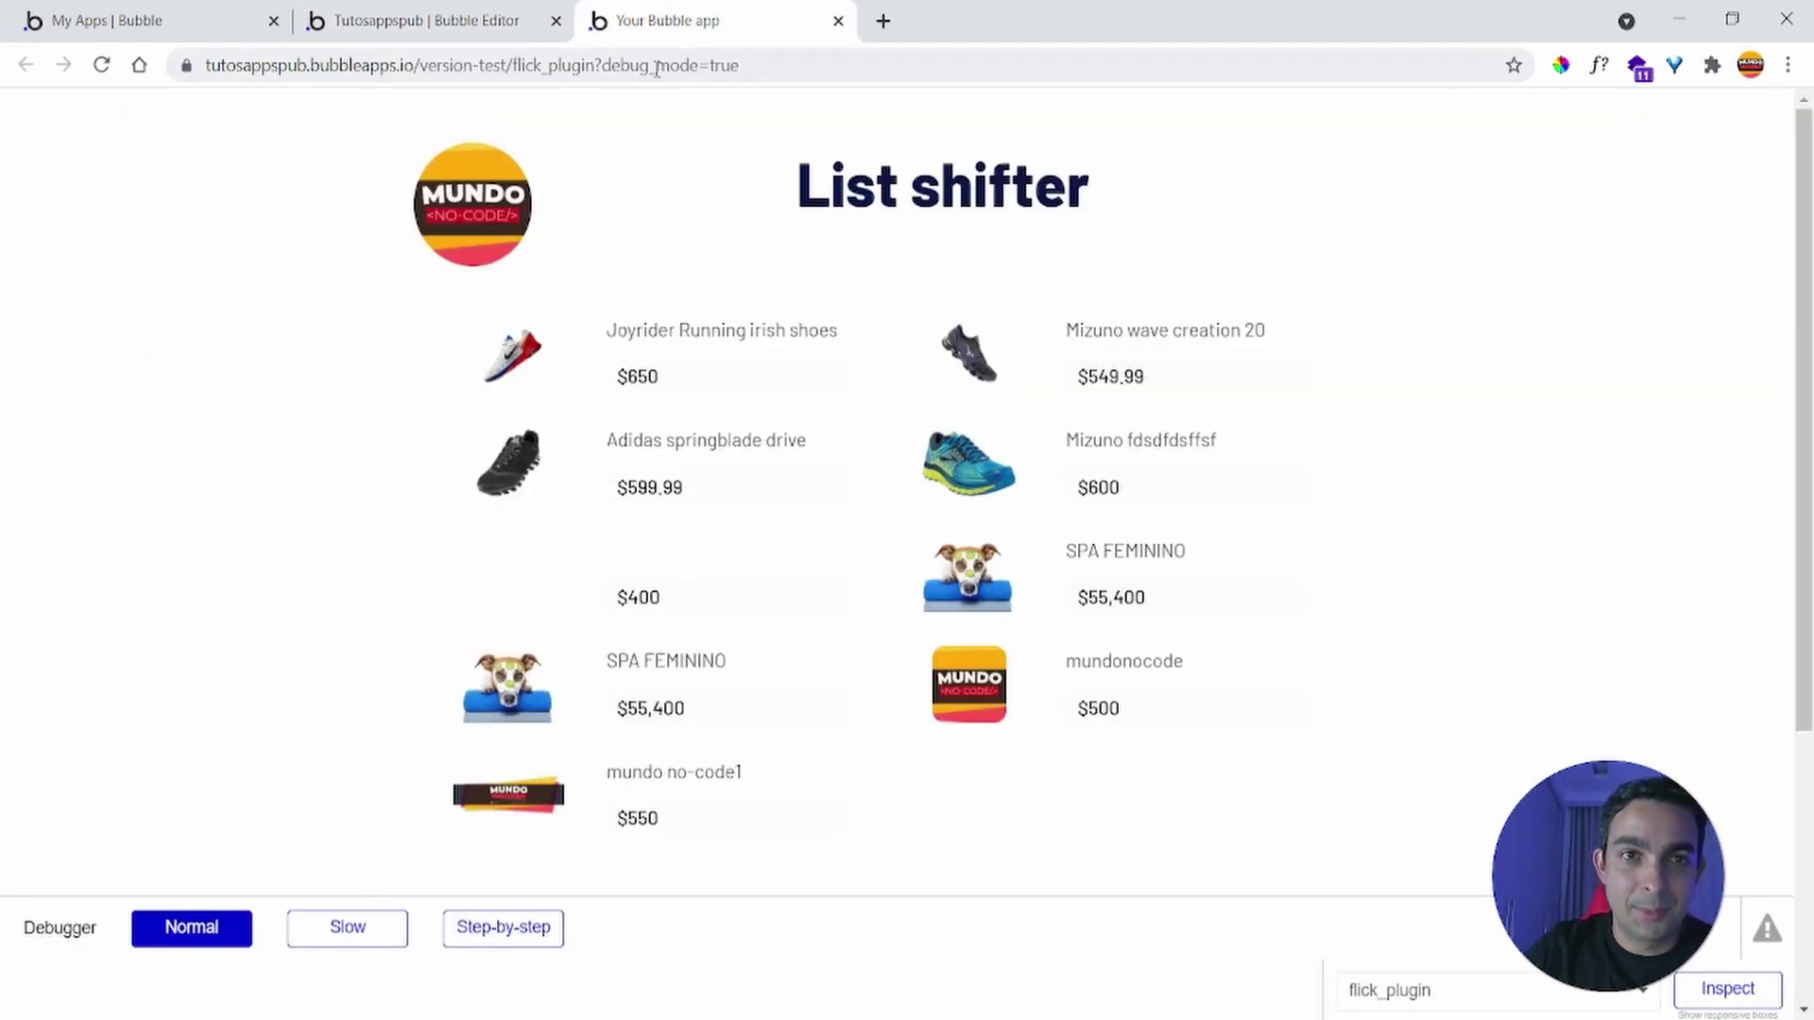
pyautogui.click(426, 21)
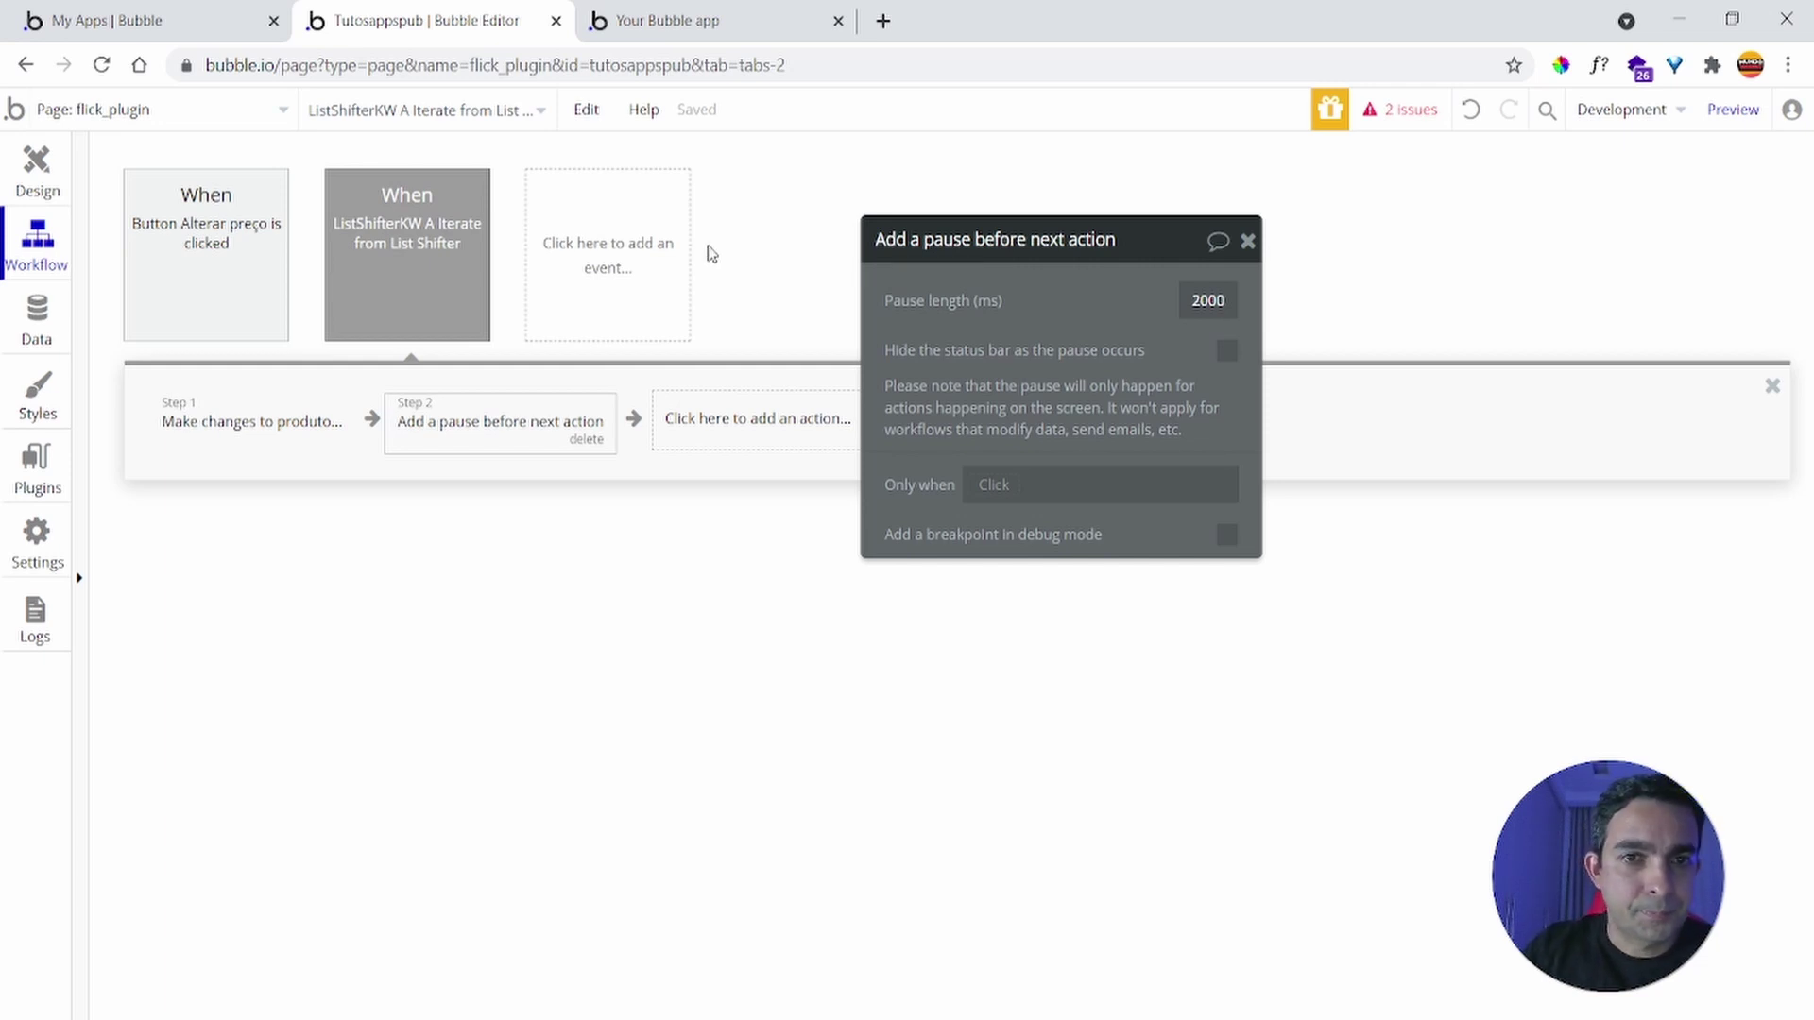
pyautogui.click(682, 10)
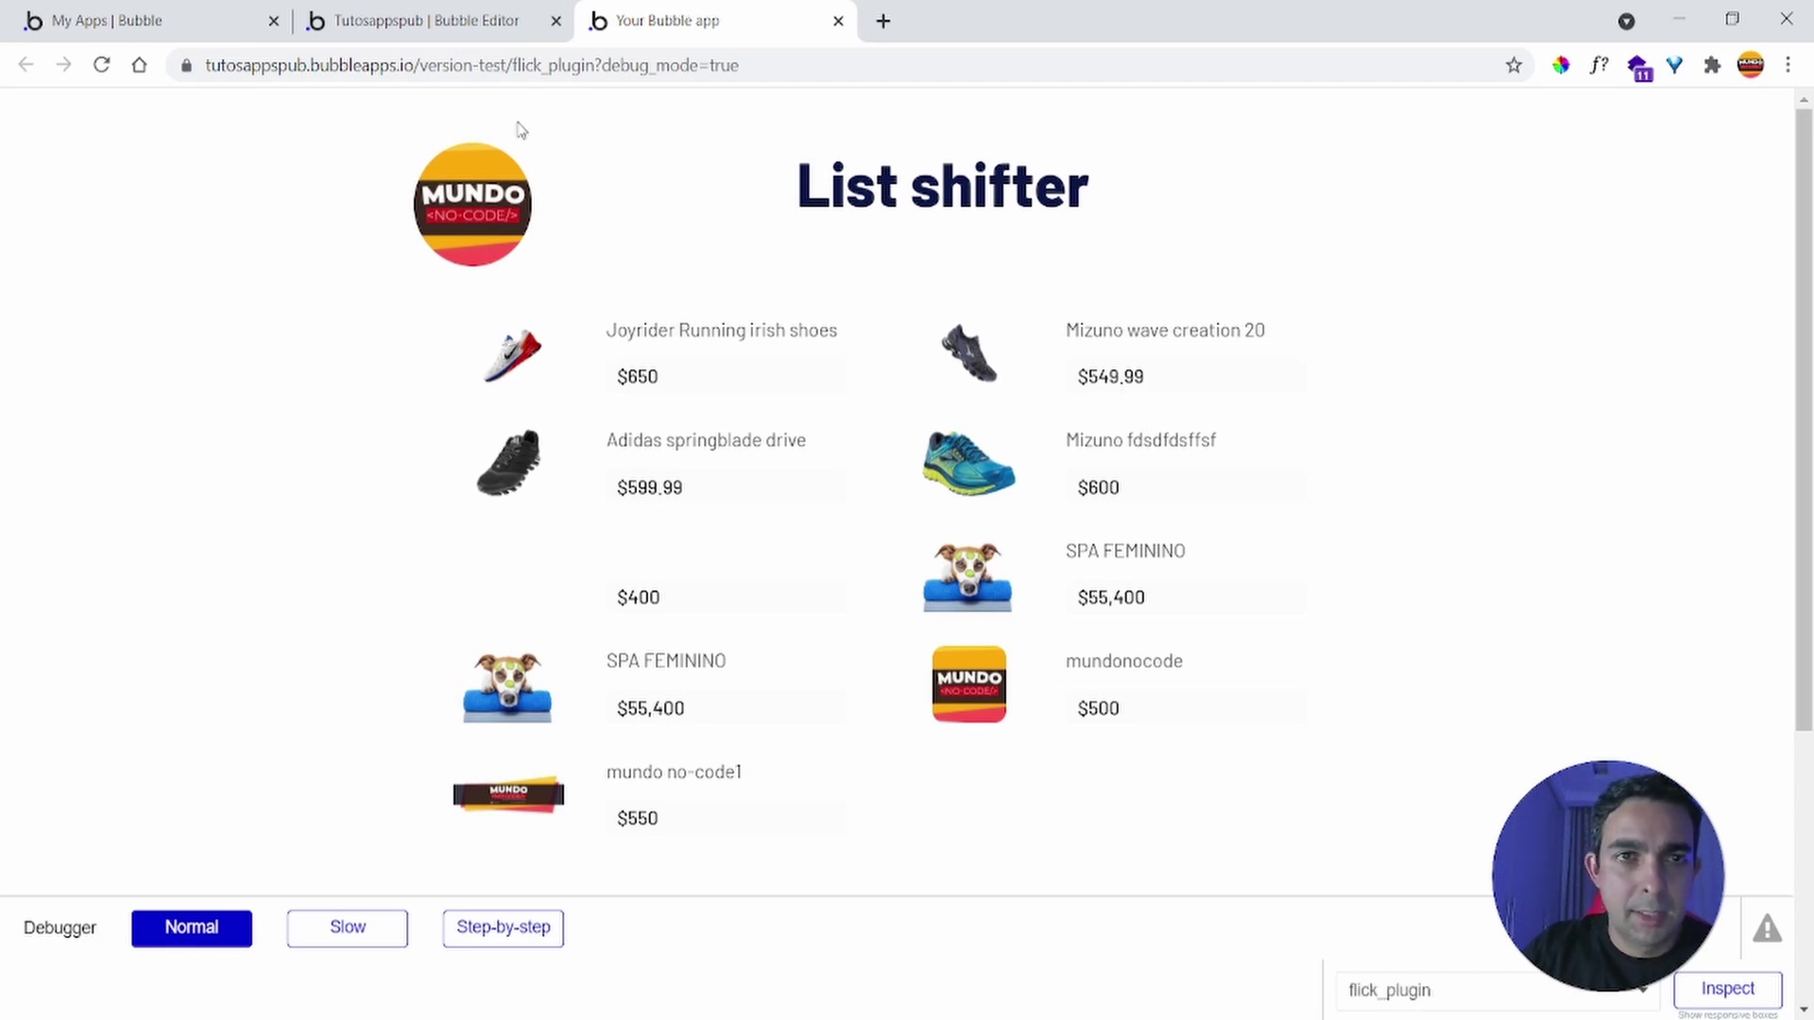
# Return to the editor and delete the Add a pause before next action step from the ListShifterKW A iteration workflow
pyautogui.click(477, 31)
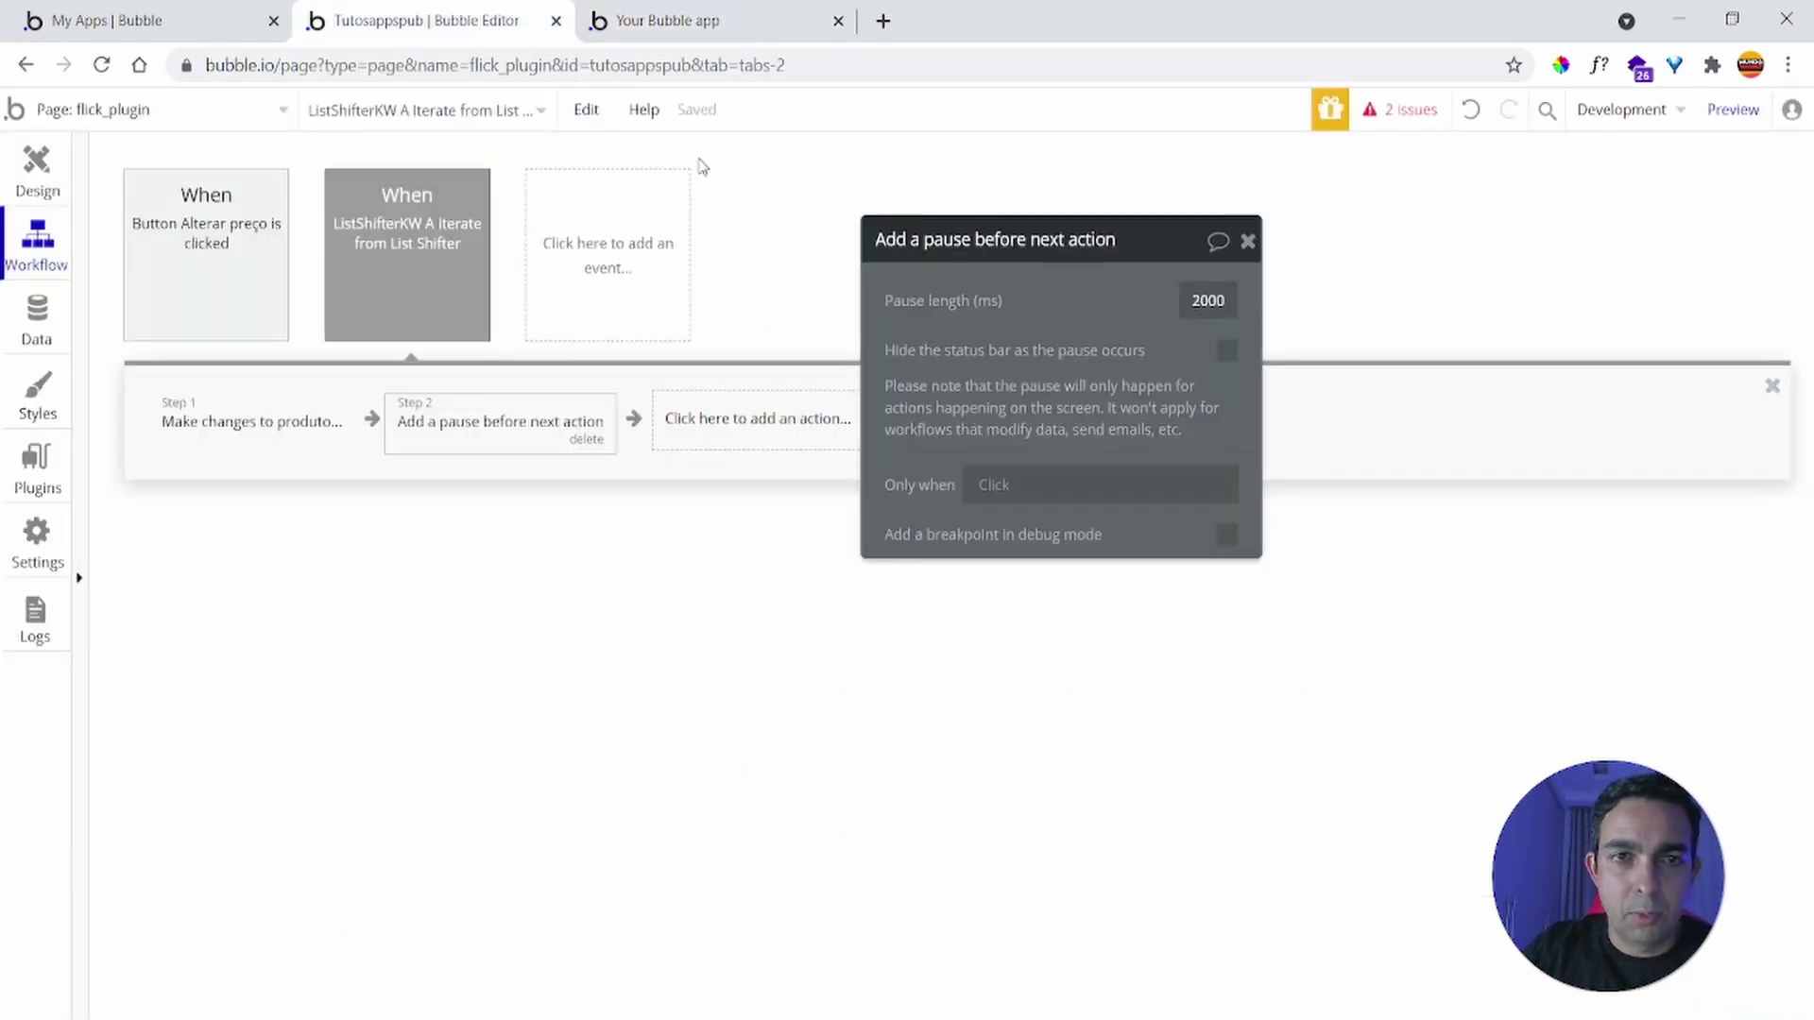
pyautogui.moveTo(1085, 332); pyautogui.dragTo(1169, 318)
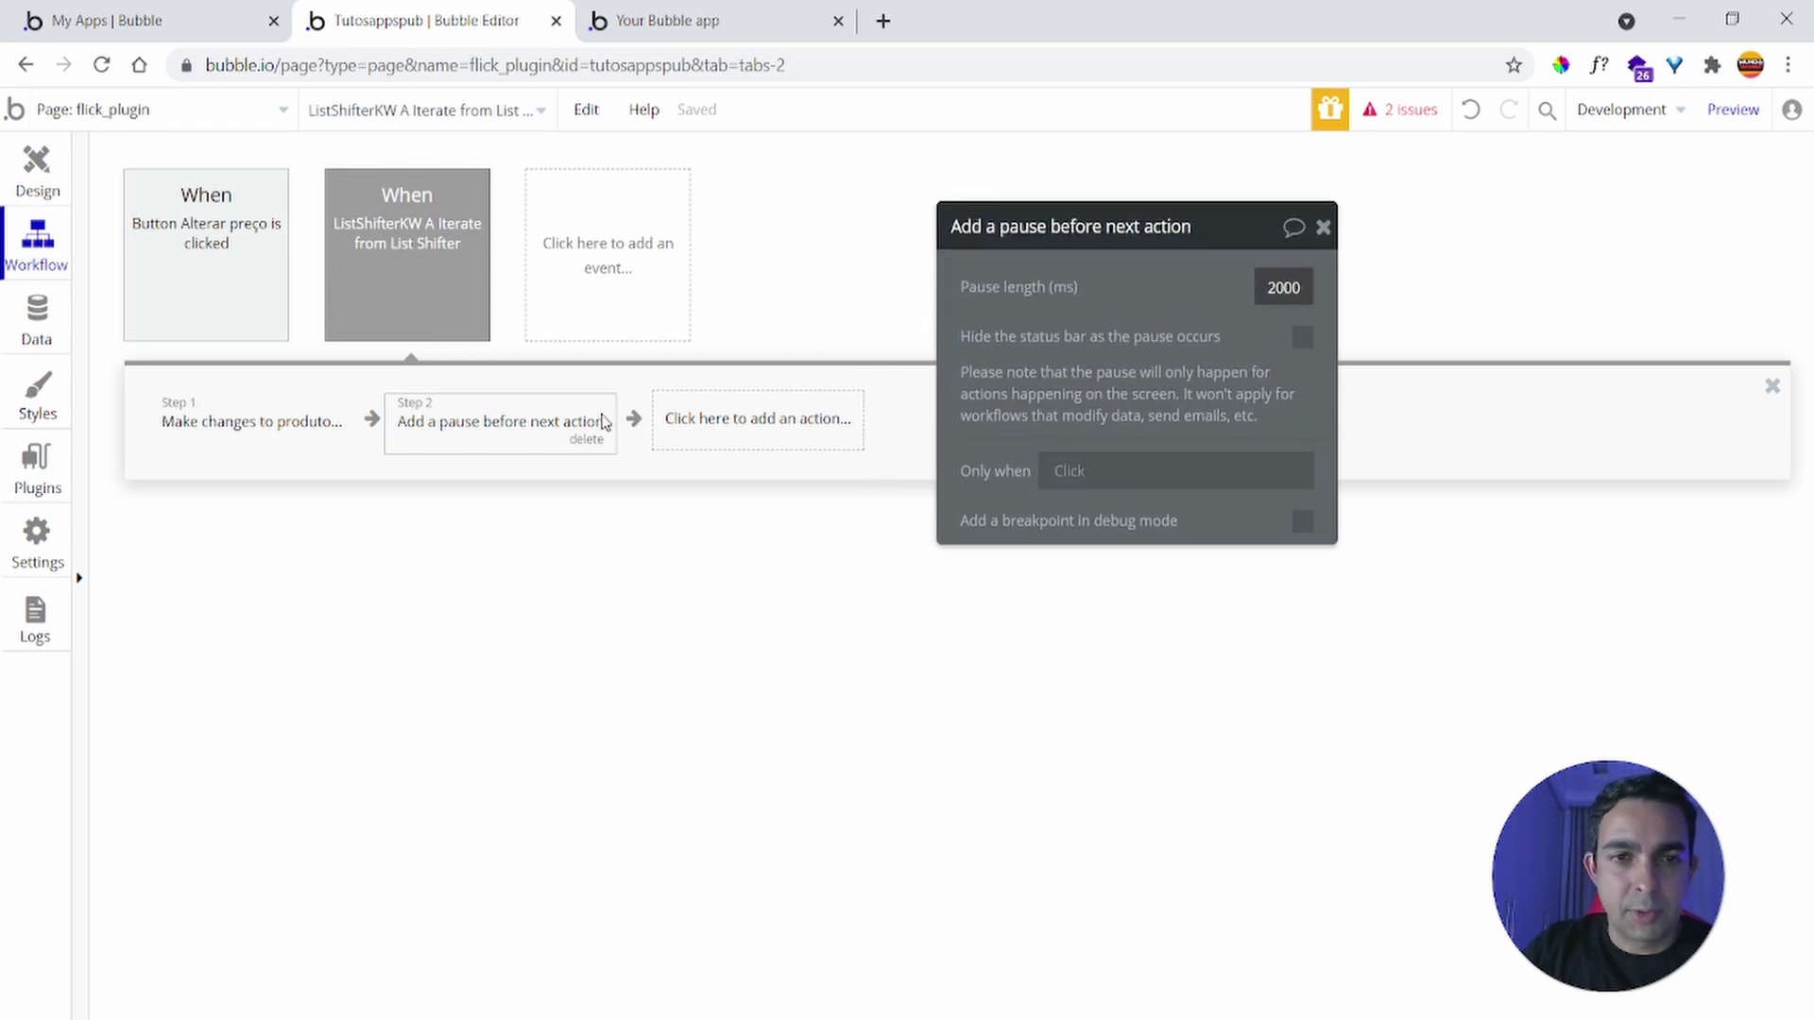
pyautogui.click(586, 440)
# Switch to the page preview and run Alterar preço twice to update the product prices without the pause
pyautogui.click(728, 16)
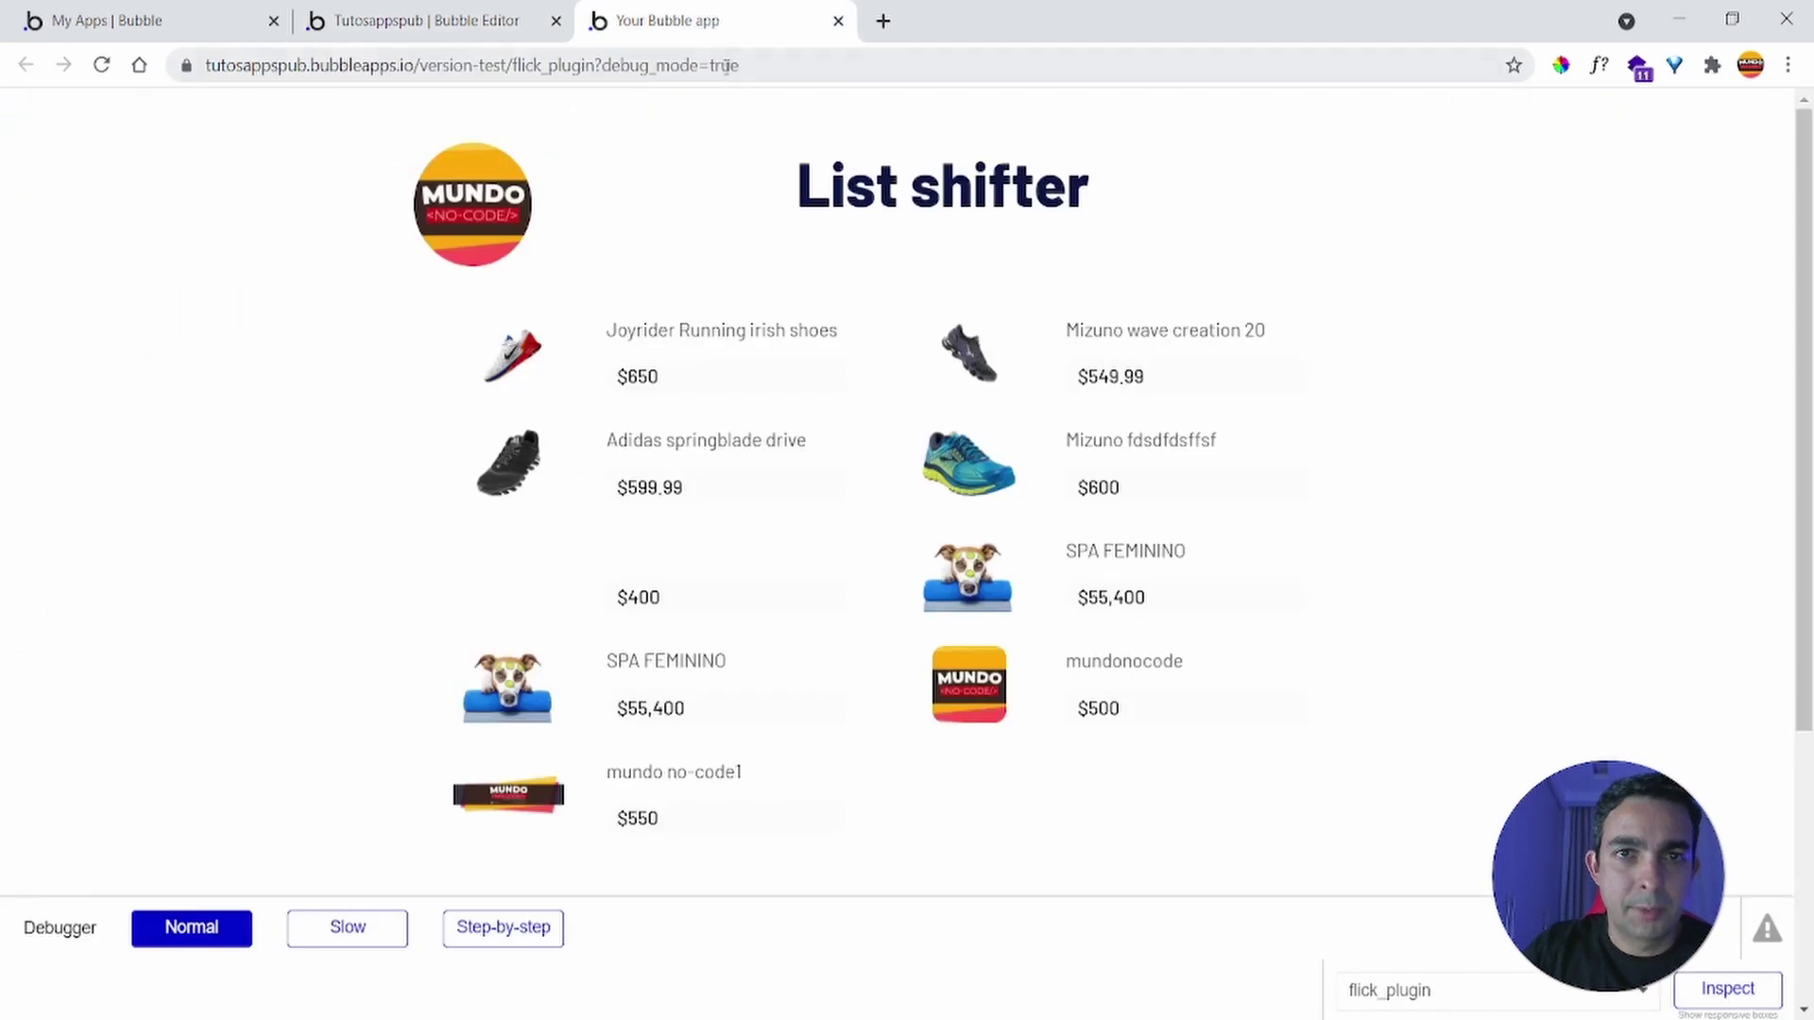
pyautogui.click(727, 95)
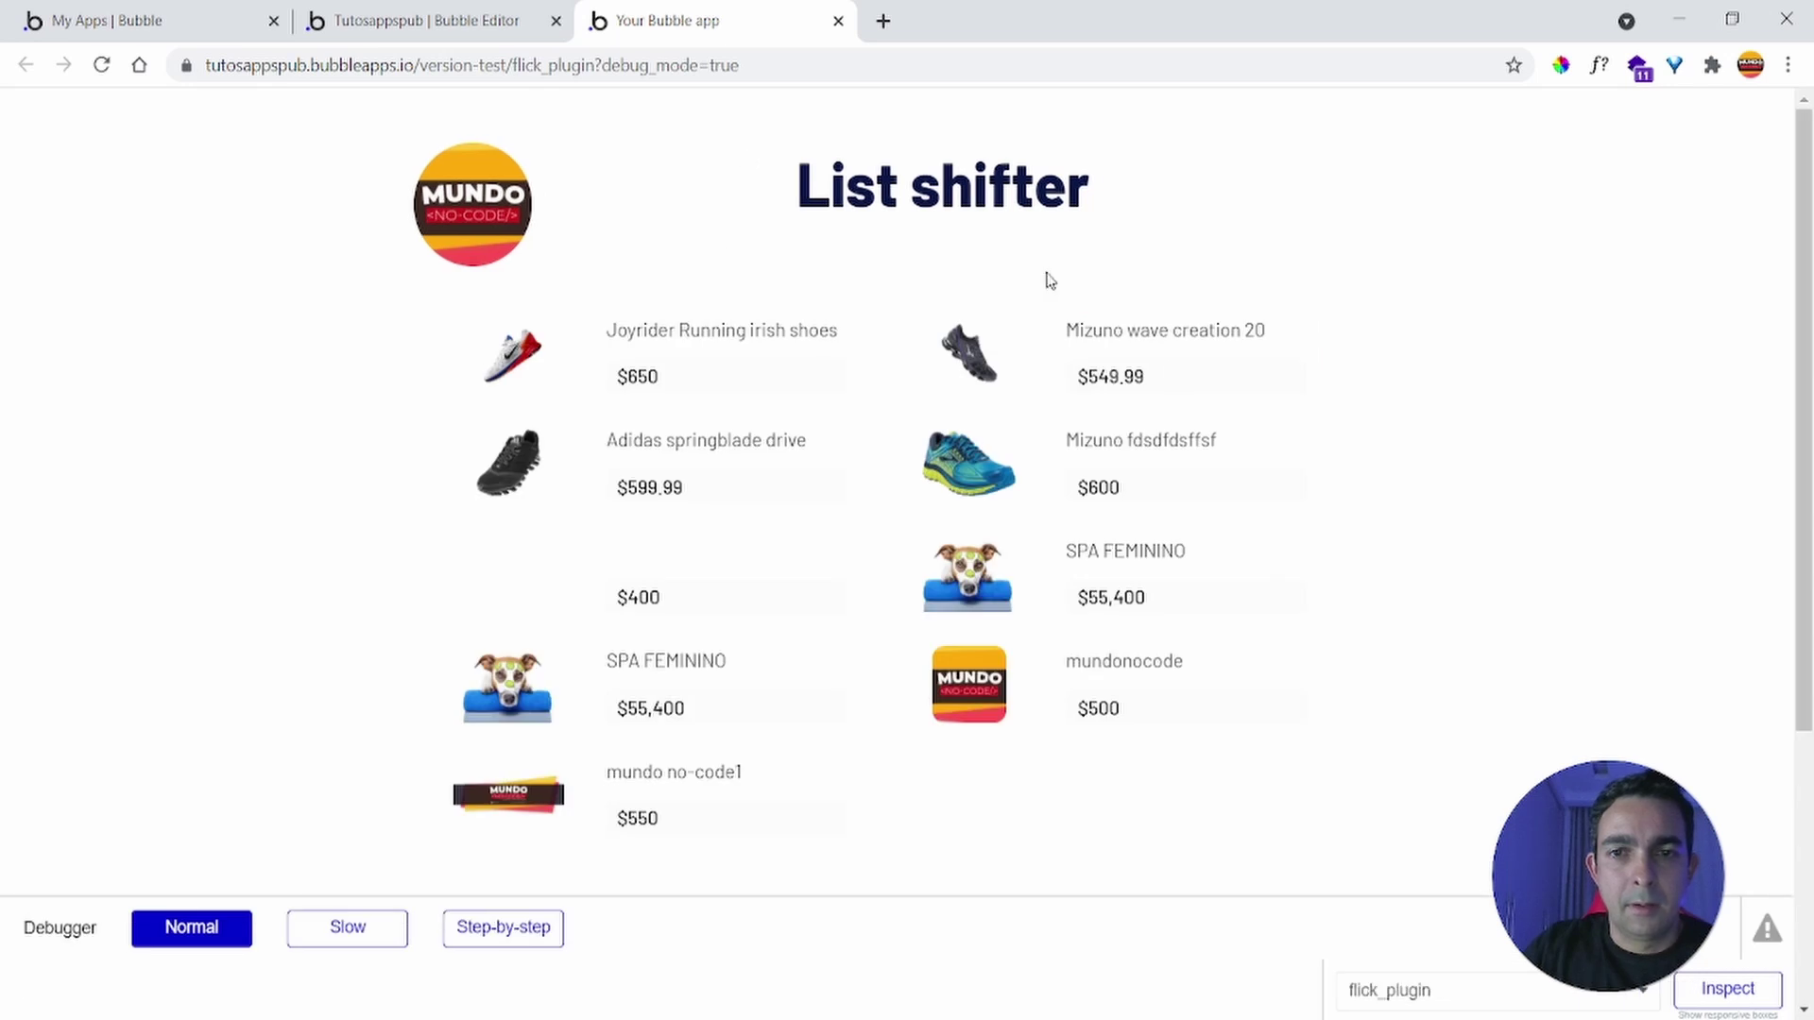
pyautogui.scroll(-1, 1291, 866)
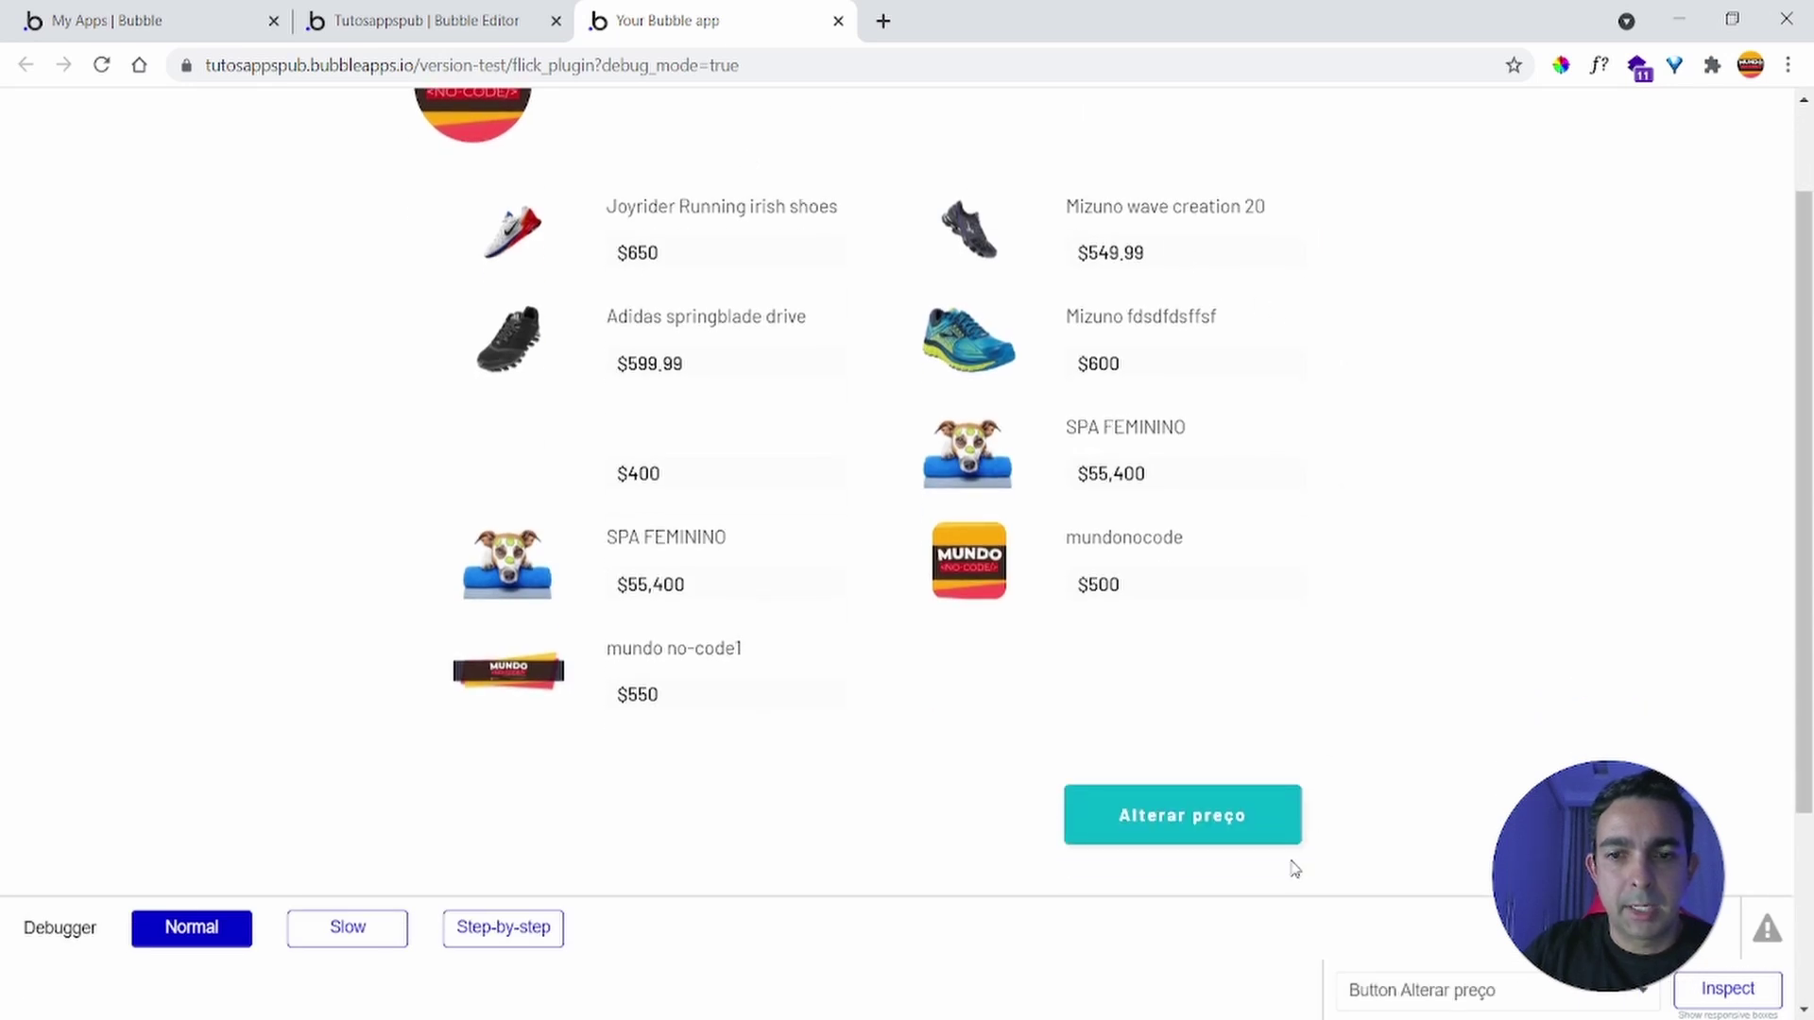
pyautogui.click(1178, 839)
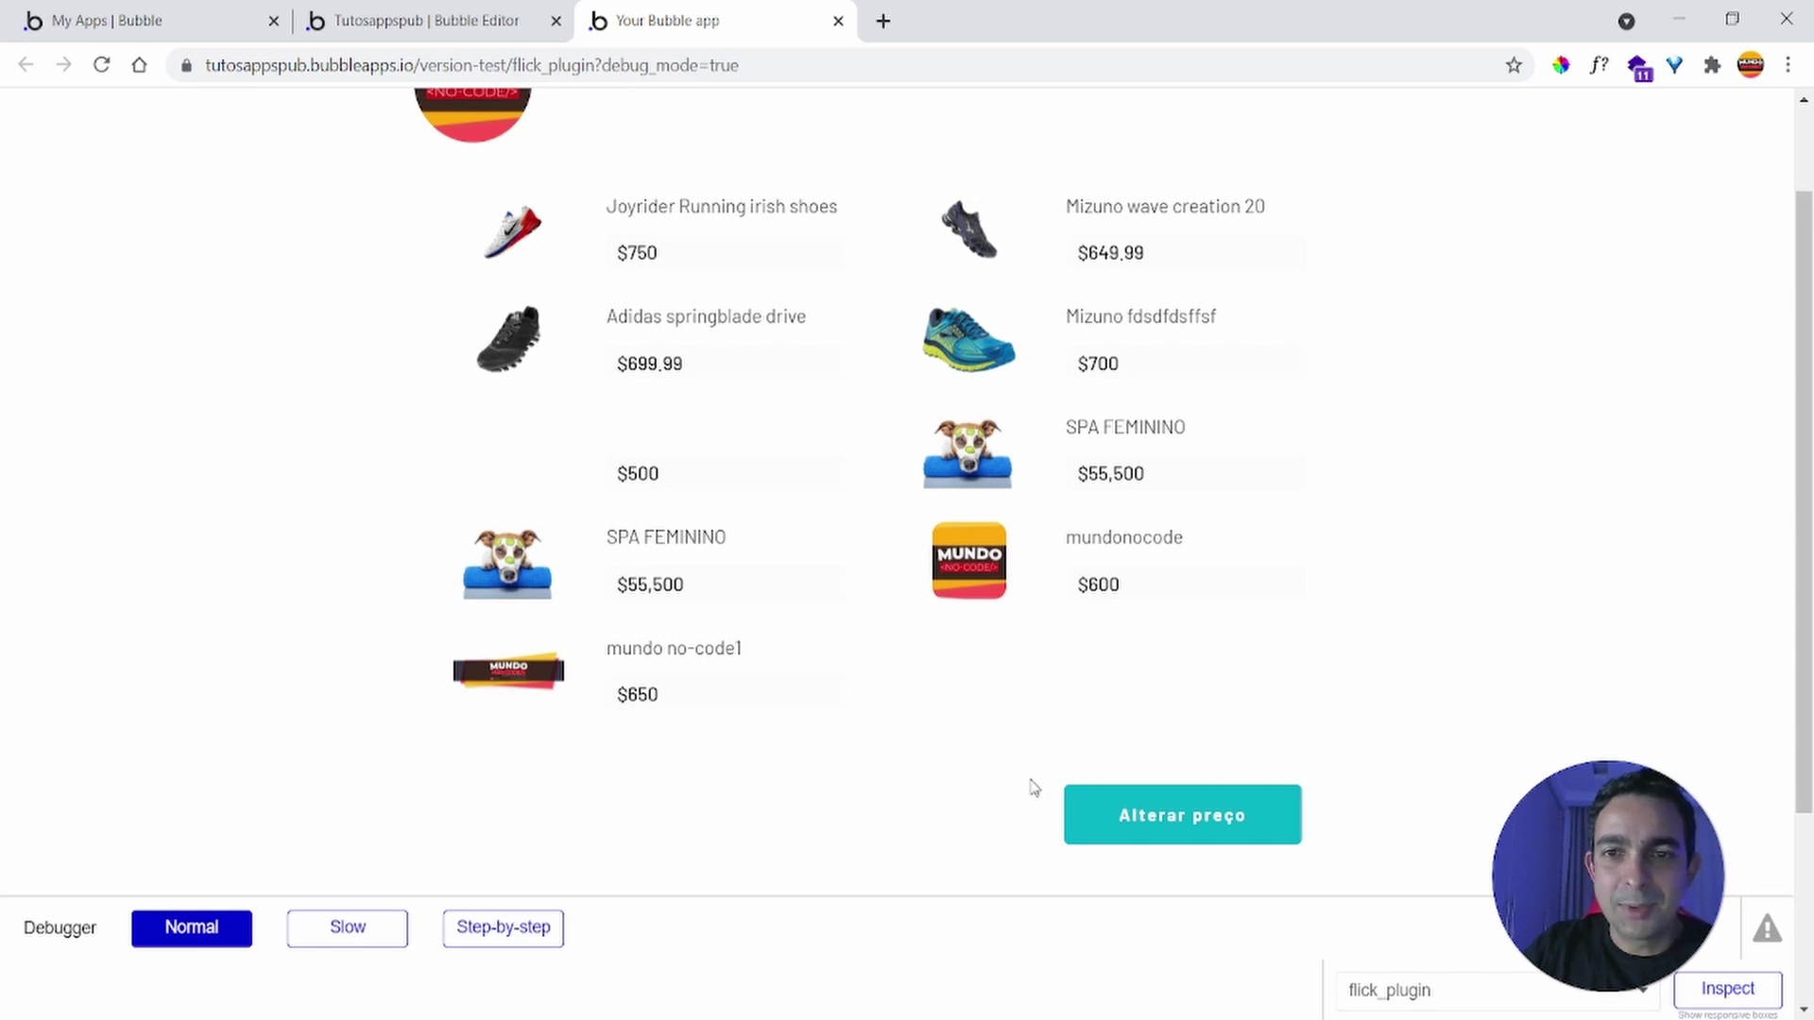
pyautogui.click(1135, 815)
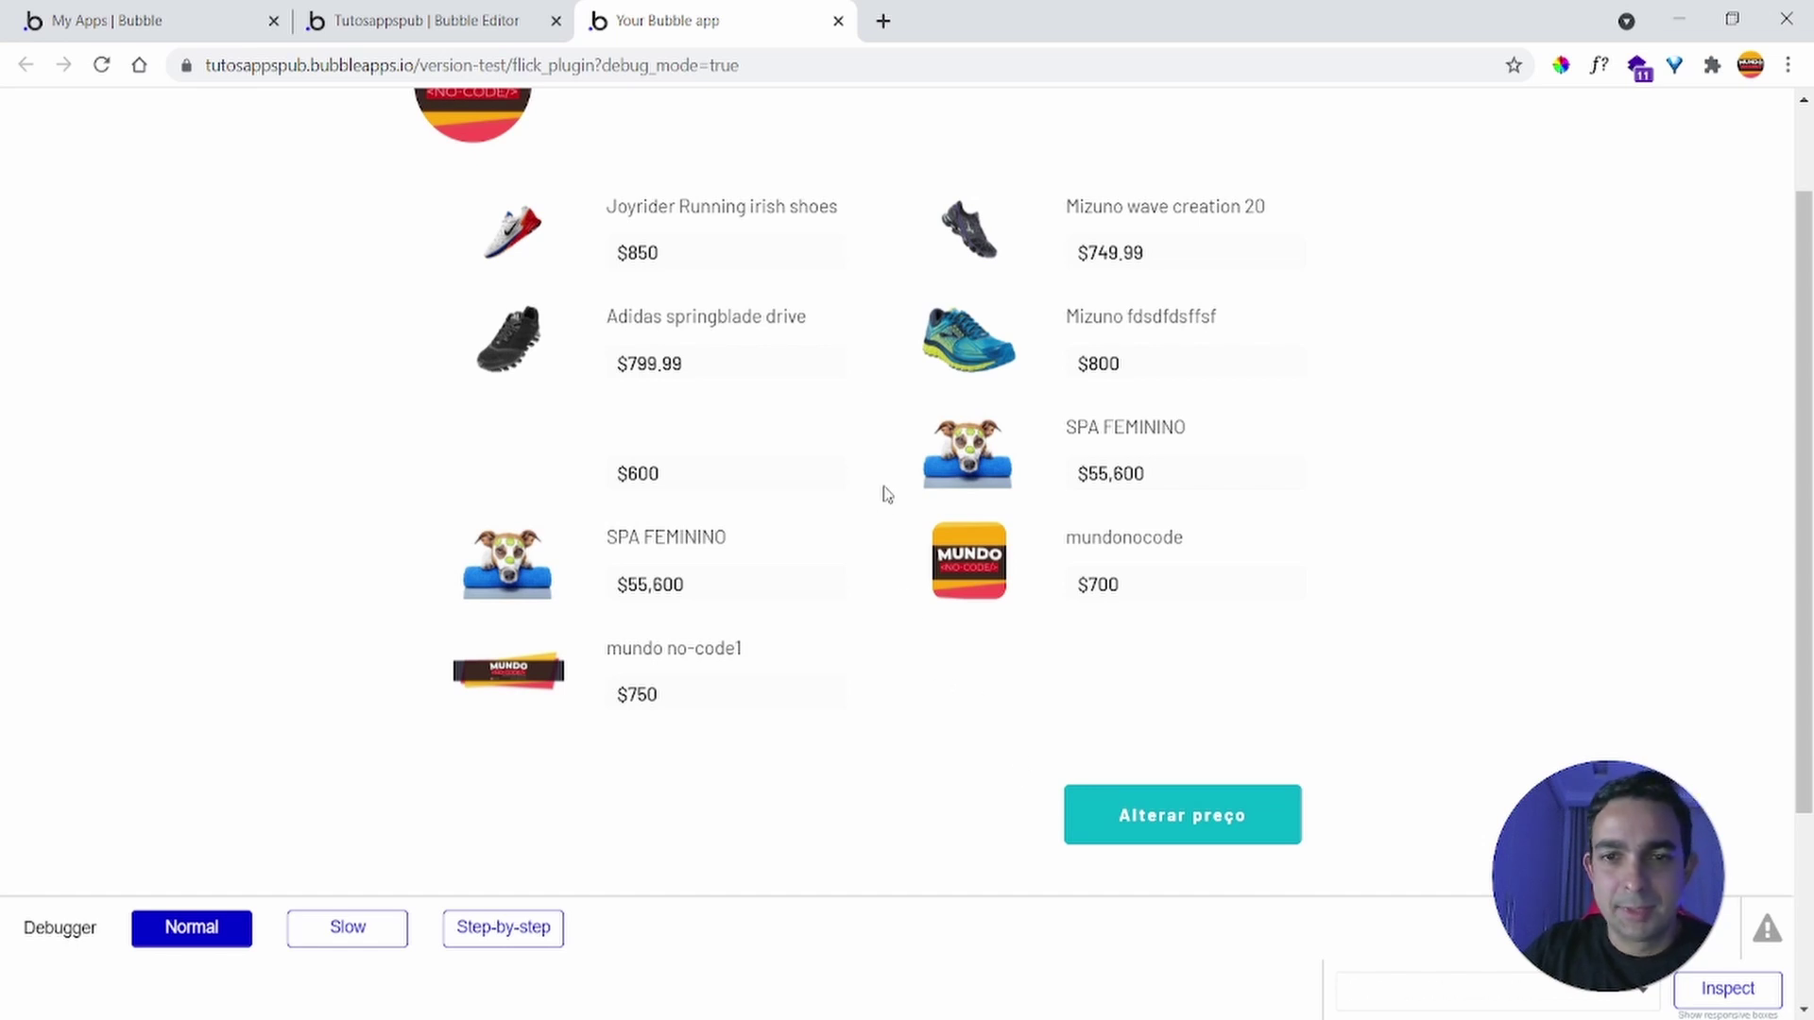
pyautogui.scroll(2, 884, 492)
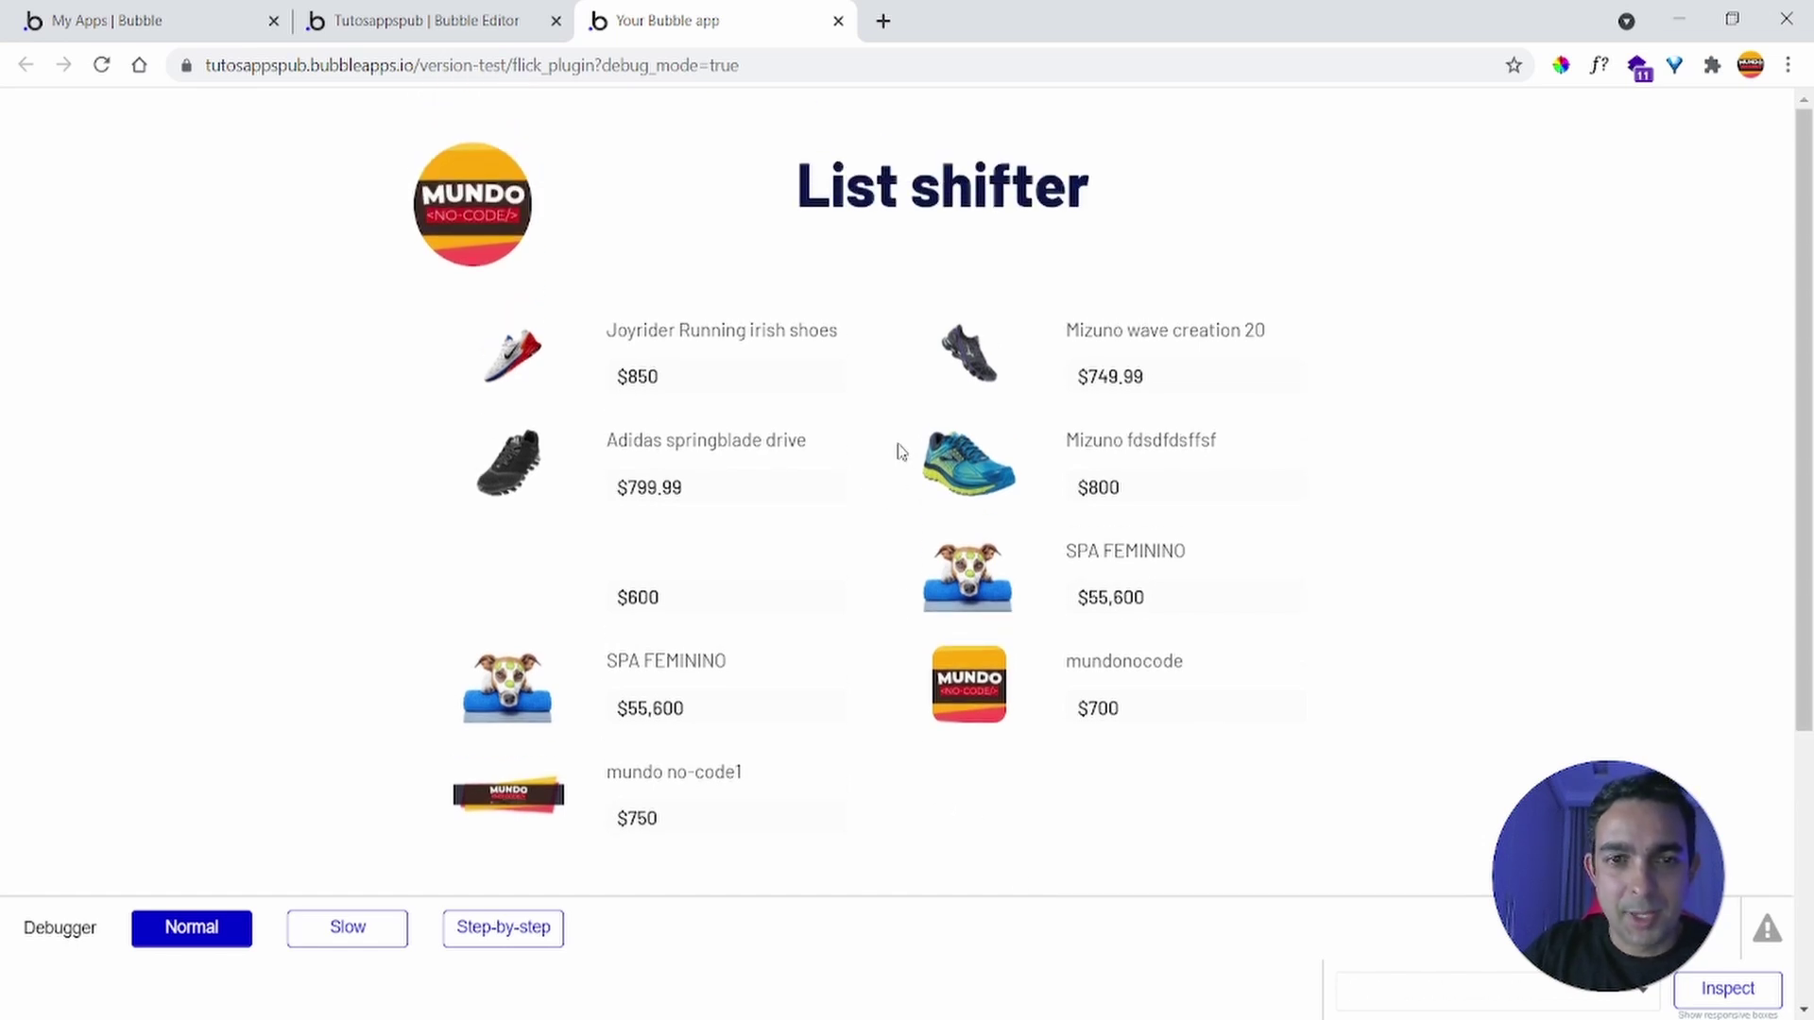